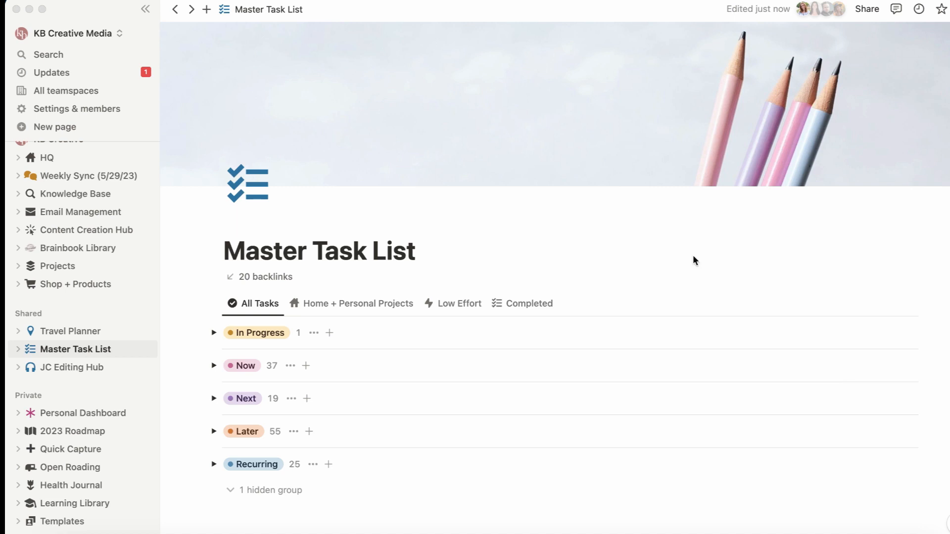
Step: Expand the Now group of the Master Task List to view its tasks, and collapse it again
scroll(695, 259, "down", 3)
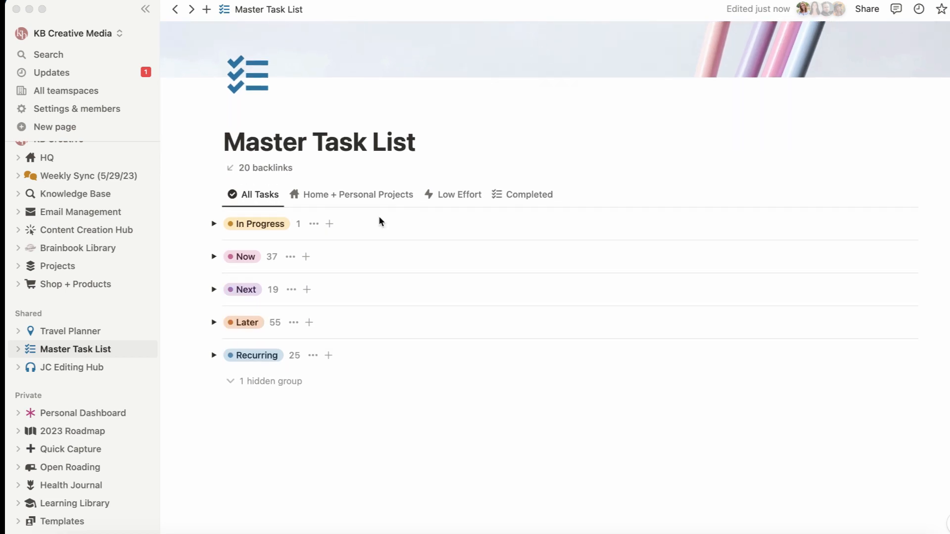
left_click(214, 256)
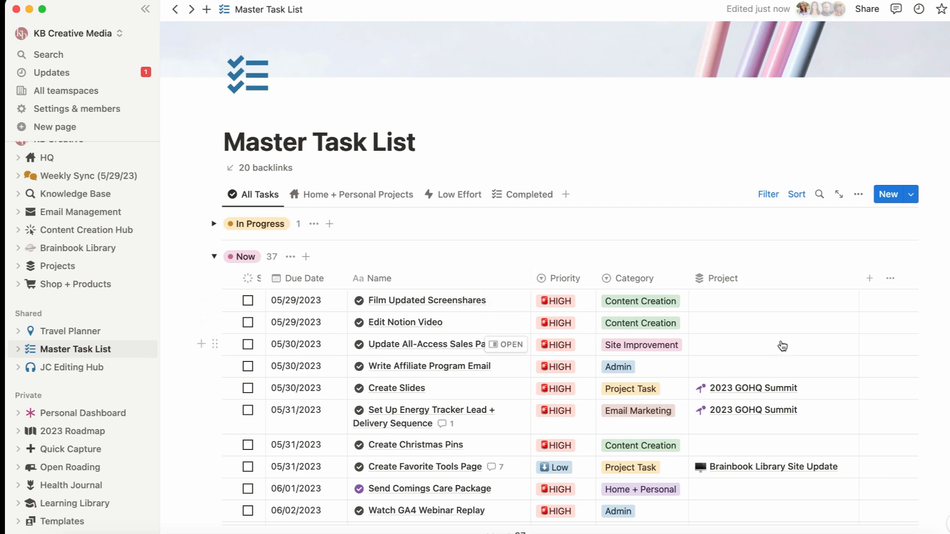
left_click(213, 257)
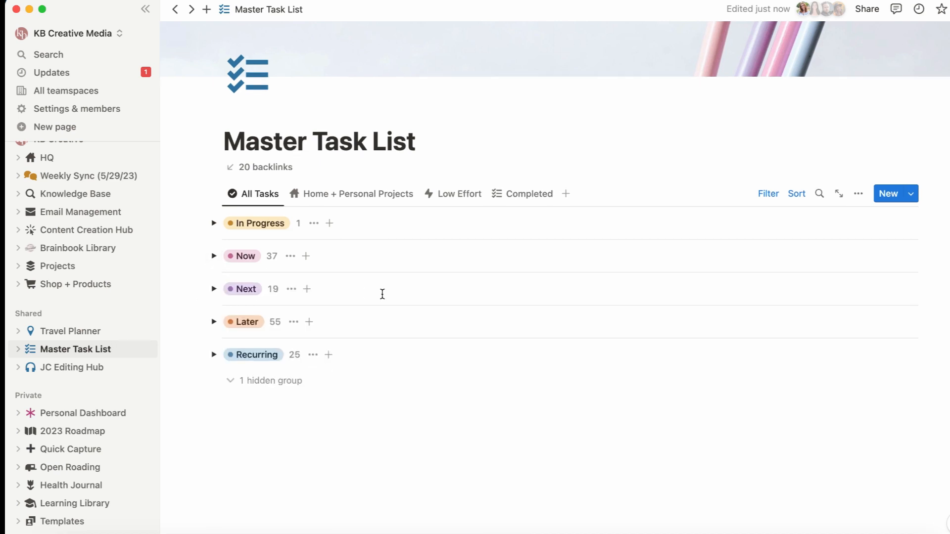
Step: Add a to-do item reading "Example Task" below the task database and delete it again
left_click(273, 399)
type("[] ")
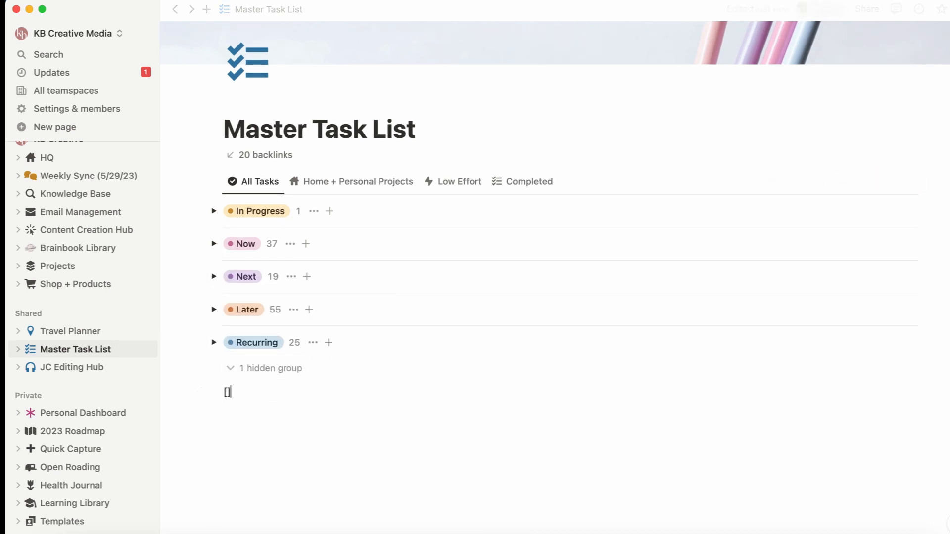
type("Examp")
key("BackSpace")
key("BackSpace")
type("mple Task")
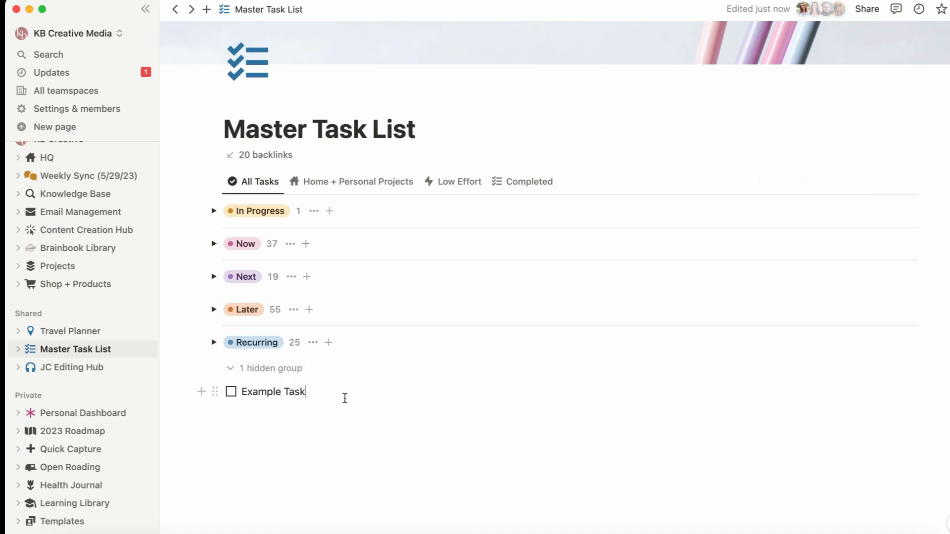
left_click(215, 391)
left_click(89, 319)
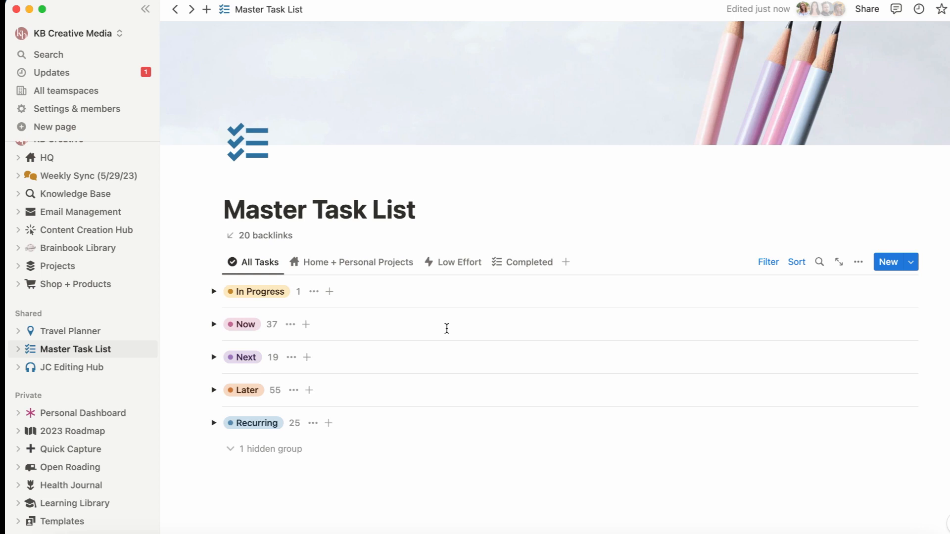
Step: Examine the layout options of the All Tasks view and close them
scroll(446, 329, "up", 2)
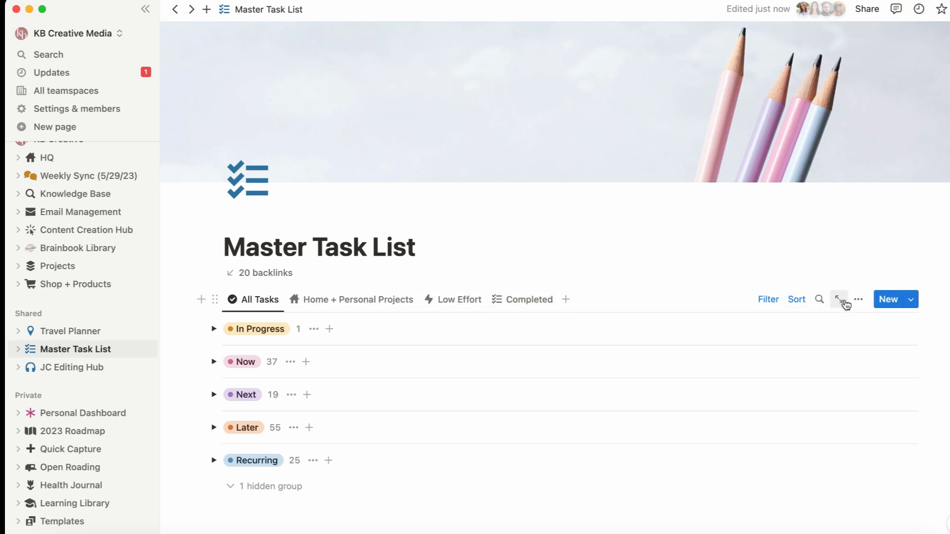
left_click(858, 299)
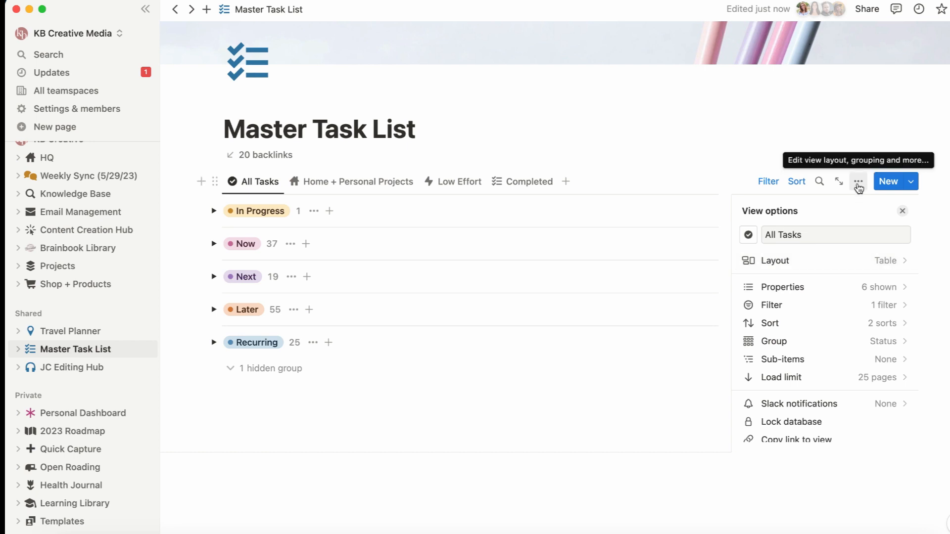
left_click(885, 274)
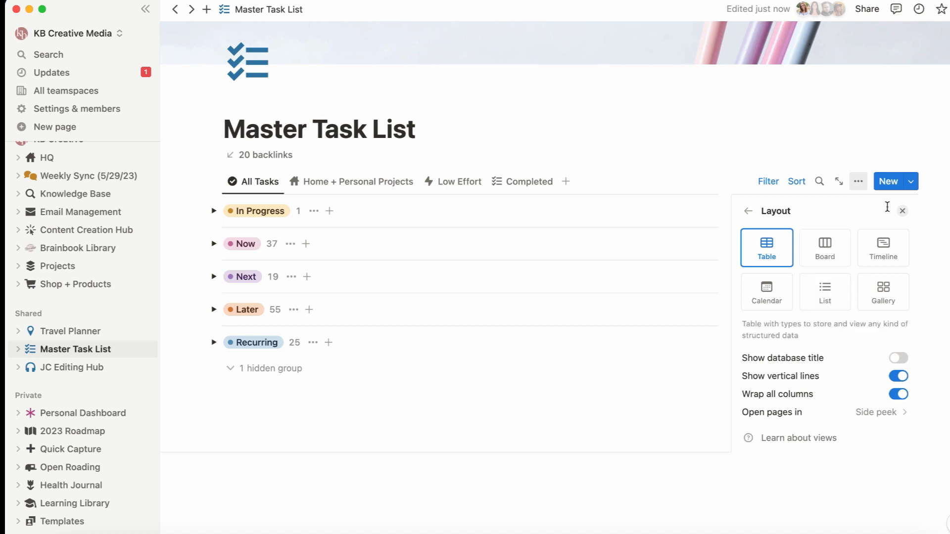
left_click(903, 213)
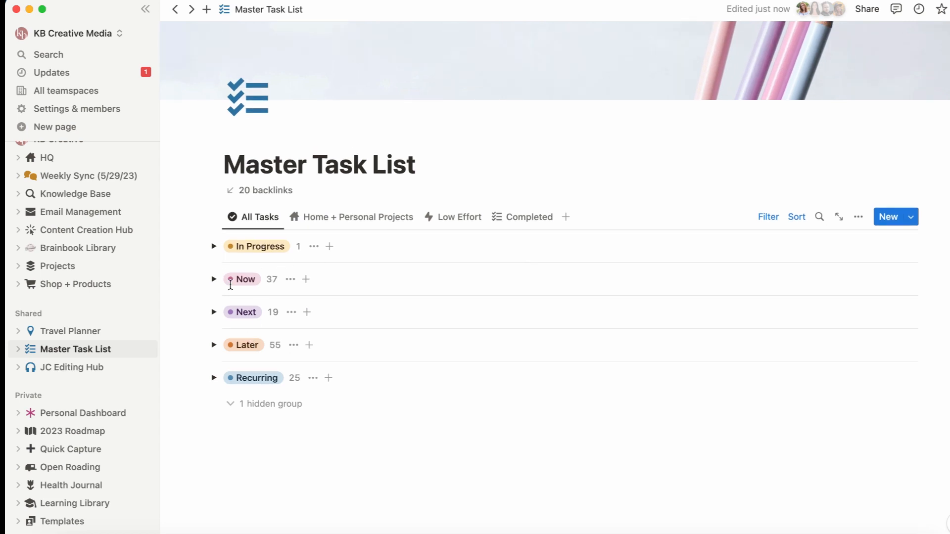
Step: Look through the tasks in the Now group and collapse the group again
left_click(213, 279)
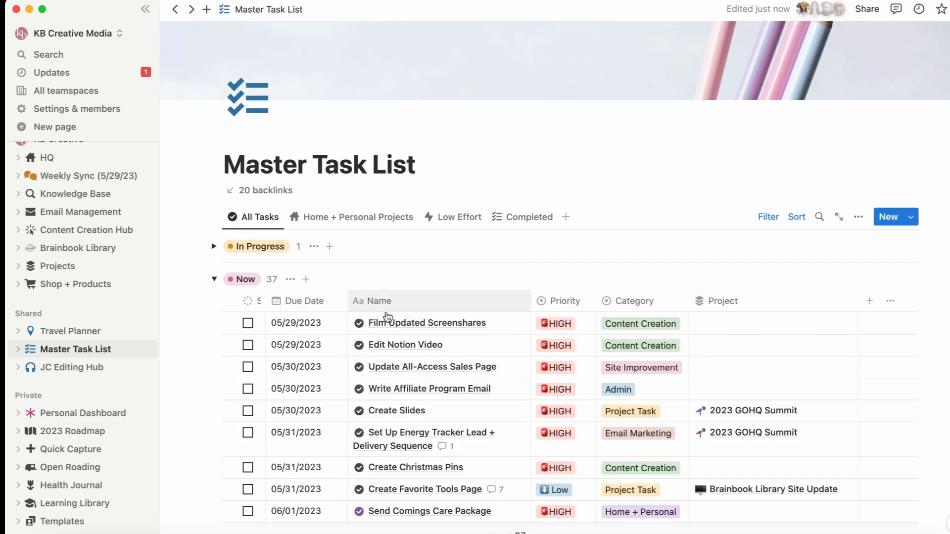
scroll(407, 324, "down", 5)
scroll(405, 324, "up", 4)
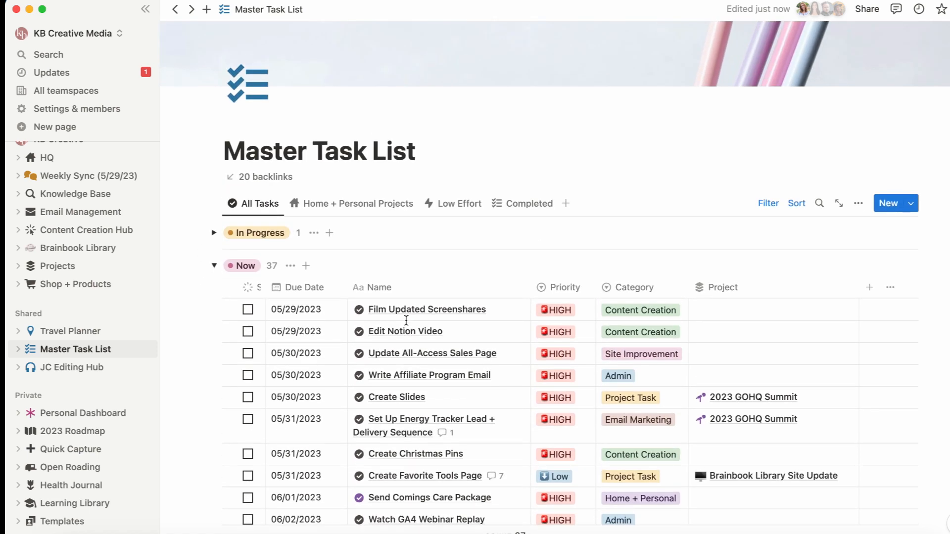
left_click(214, 266)
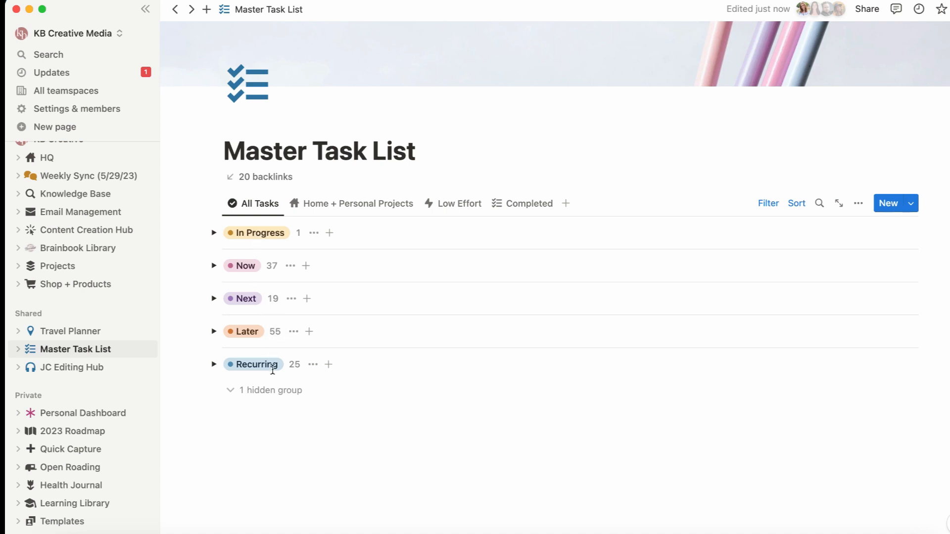
Step: Examine how the All Tasks view is grouped and which status groups are shown, and close the settings
left_click(860, 205)
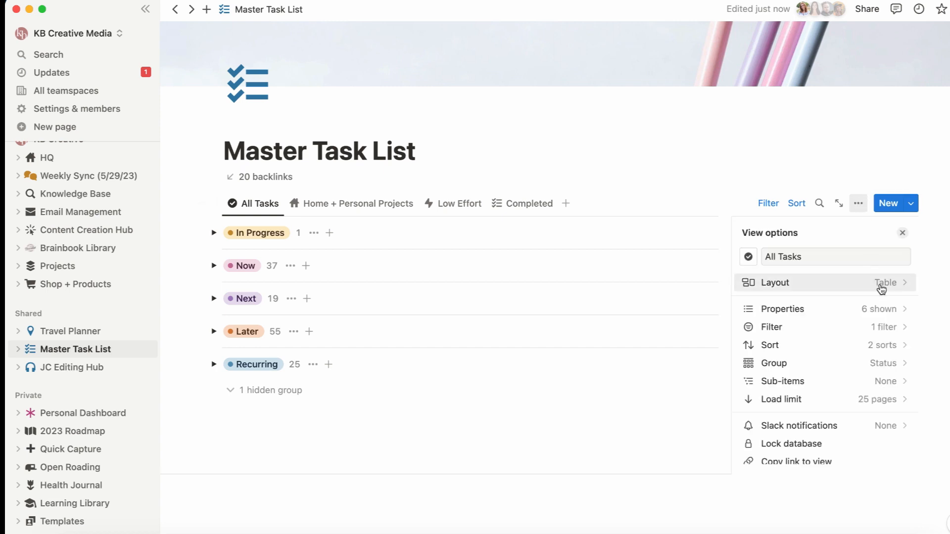
left_click(889, 365)
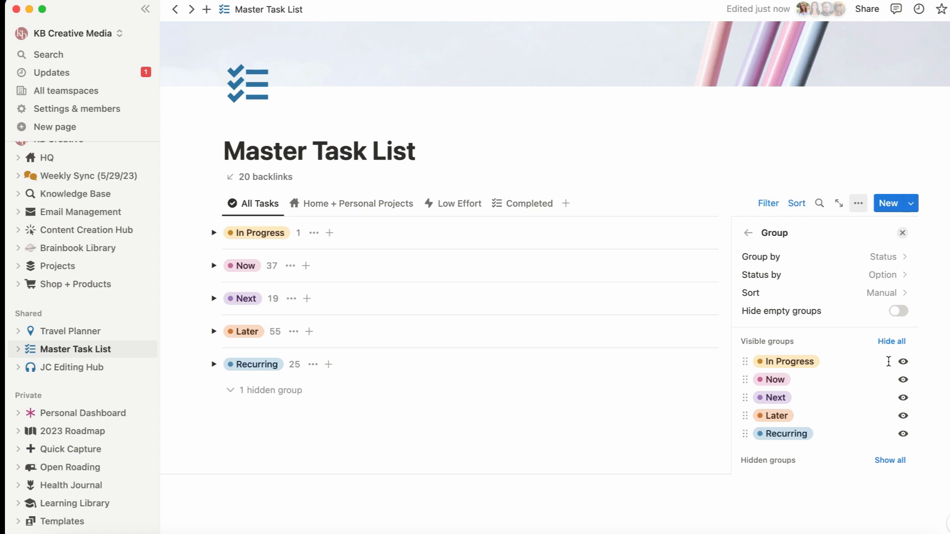
left_click(902, 233)
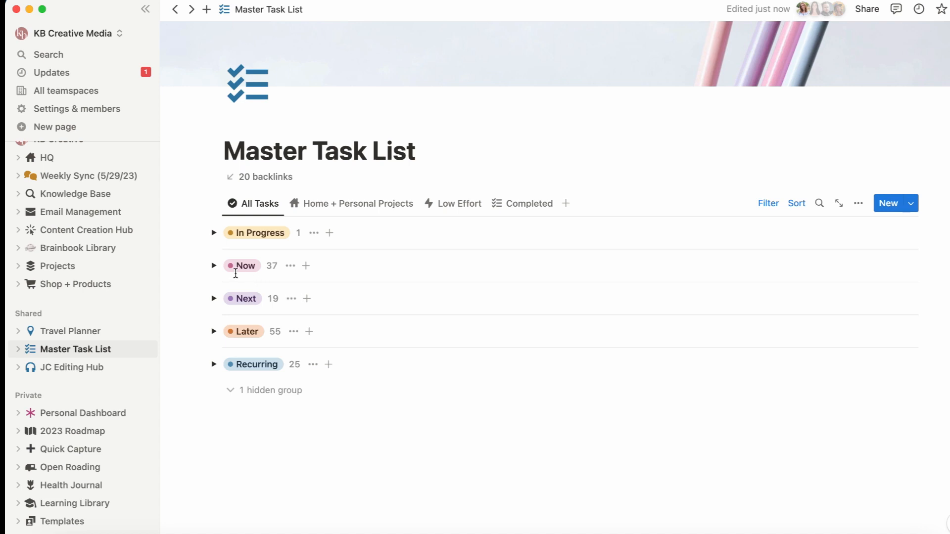
Step: Open the "Create Favorite Tools Page" task from the Now group as a full page
left_click(220, 267)
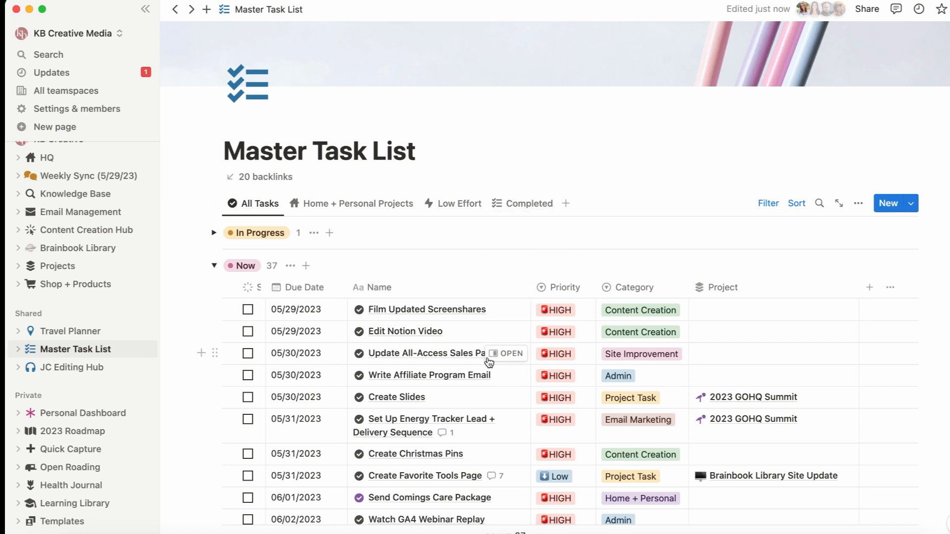
scroll(518, 362, "down", 3)
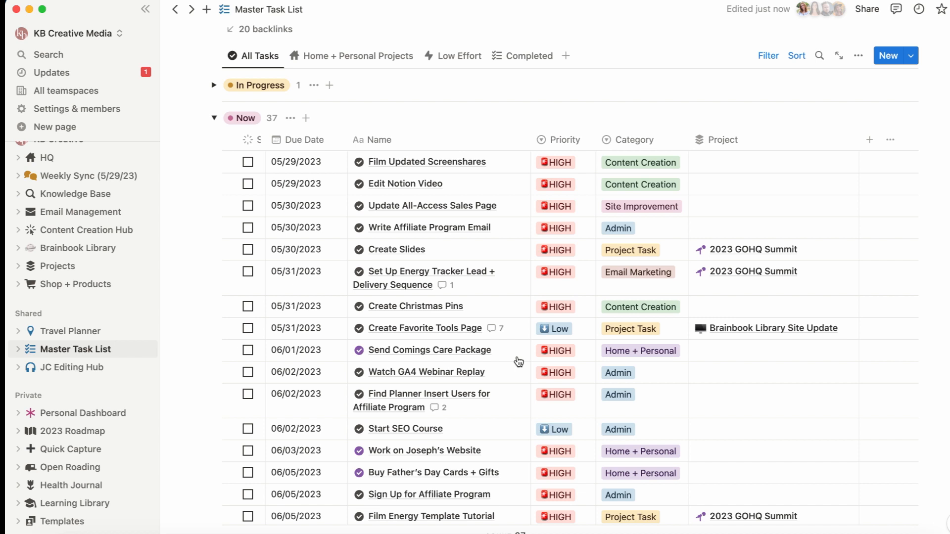
scroll(518, 361, "down", 2)
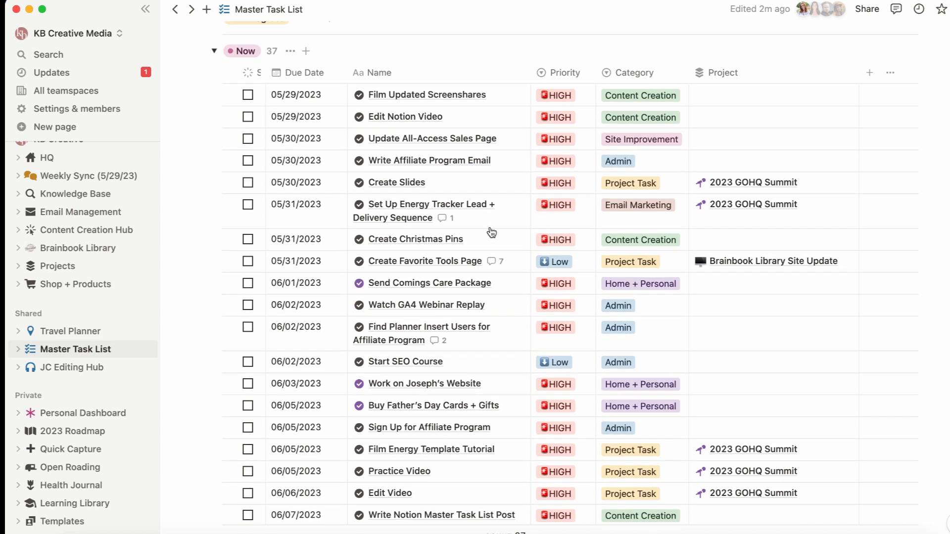
left_click(512, 284)
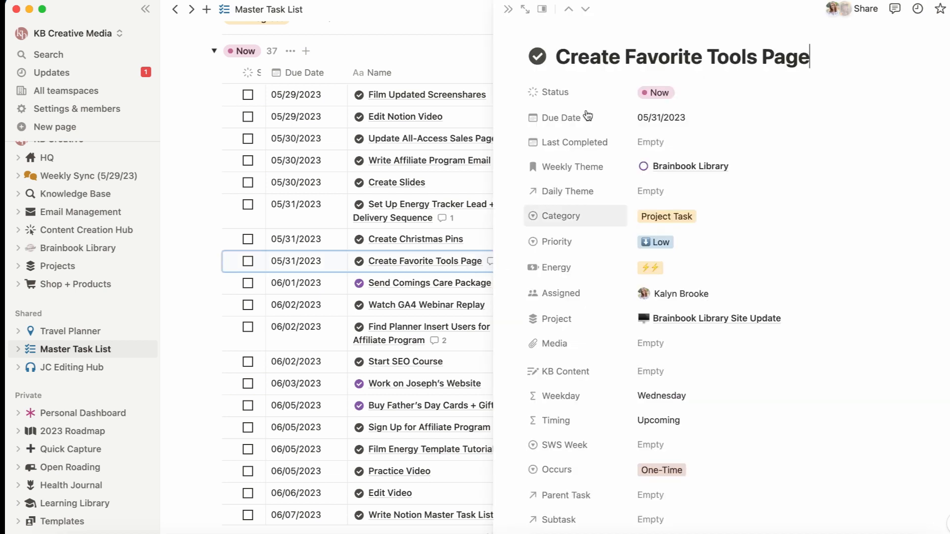
left_click(526, 11)
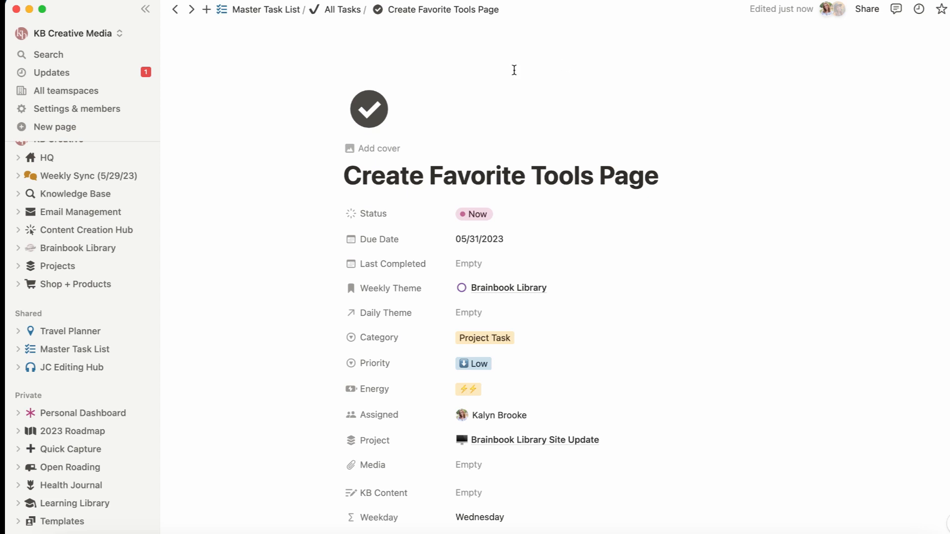
Step: Search the task's page icons for "check" and view the colour variants of the circled check mark without choosing one
left_click(379, 109)
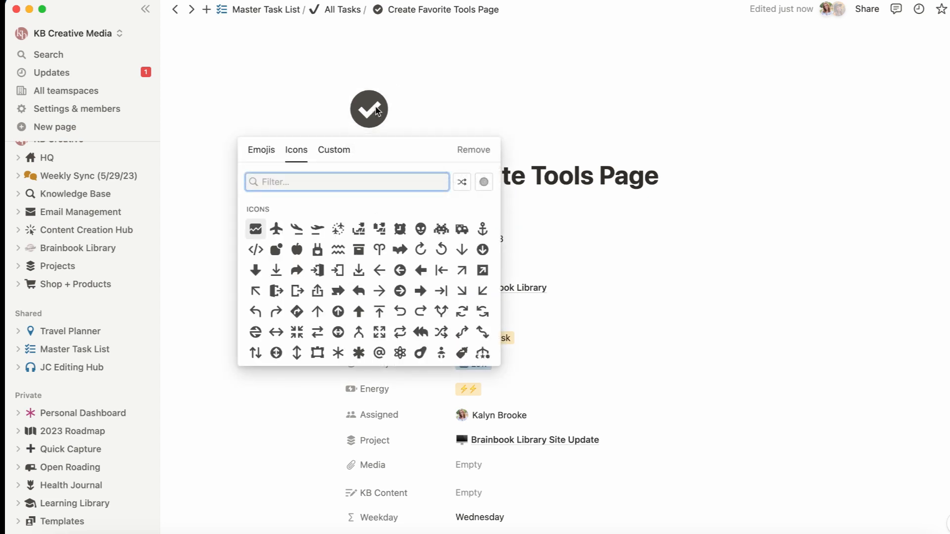
left_click(261, 149)
left_click(299, 153)
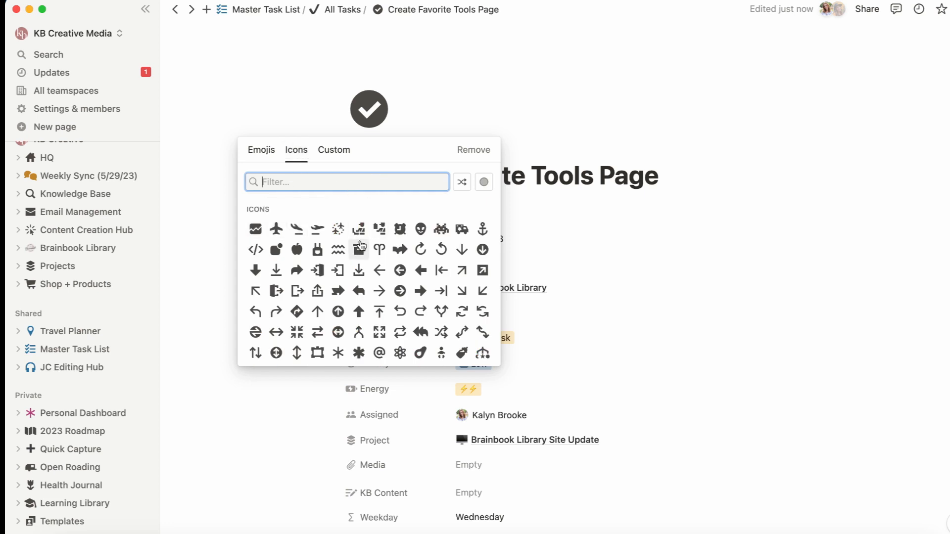
type("check")
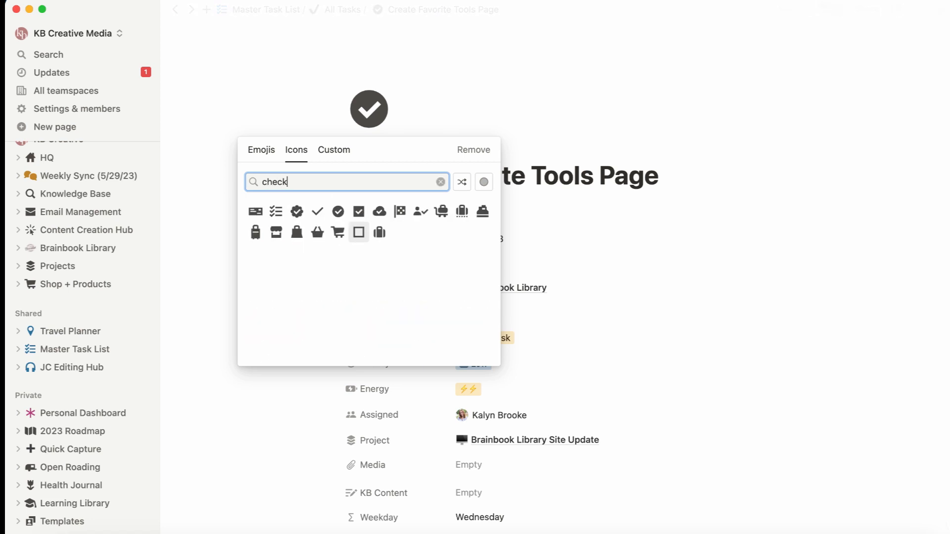
left_click(339, 212)
mouse_move(341, 218)
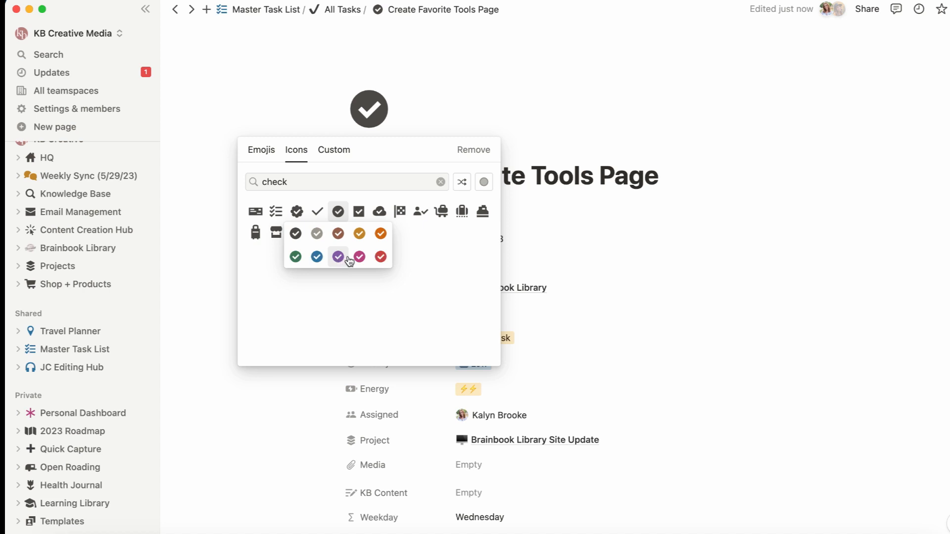
left_click(459, 124)
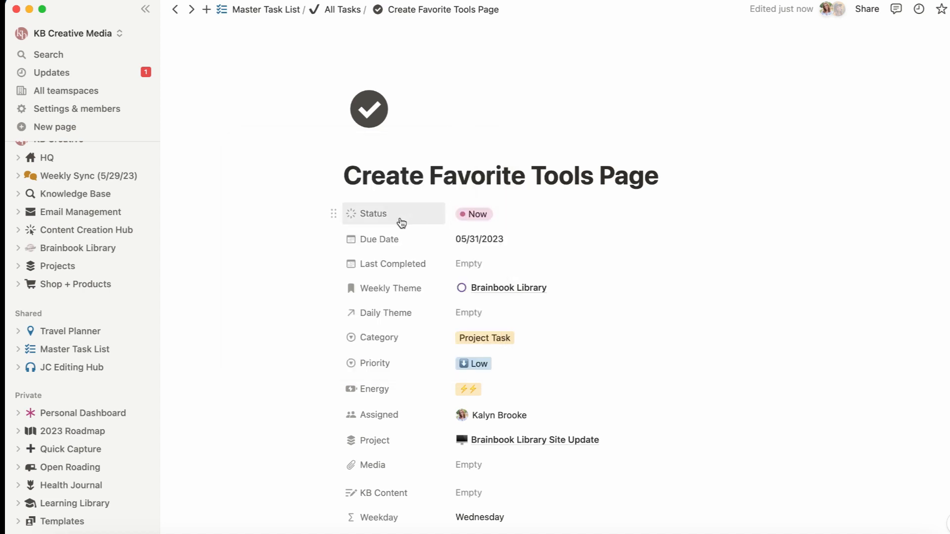
Step: Review the task's Status options and its Due Date calendar without changing either value
left_click(541, 223)
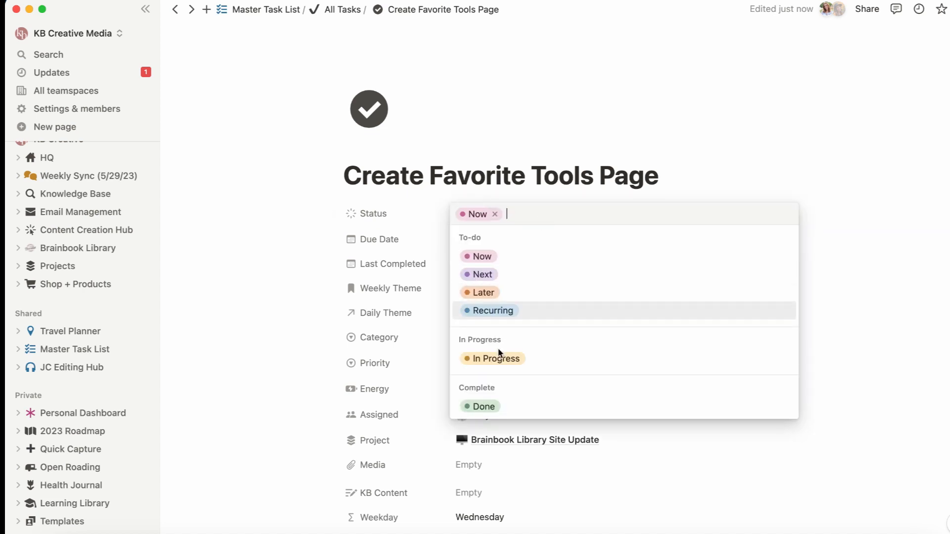
left_click(751, 173)
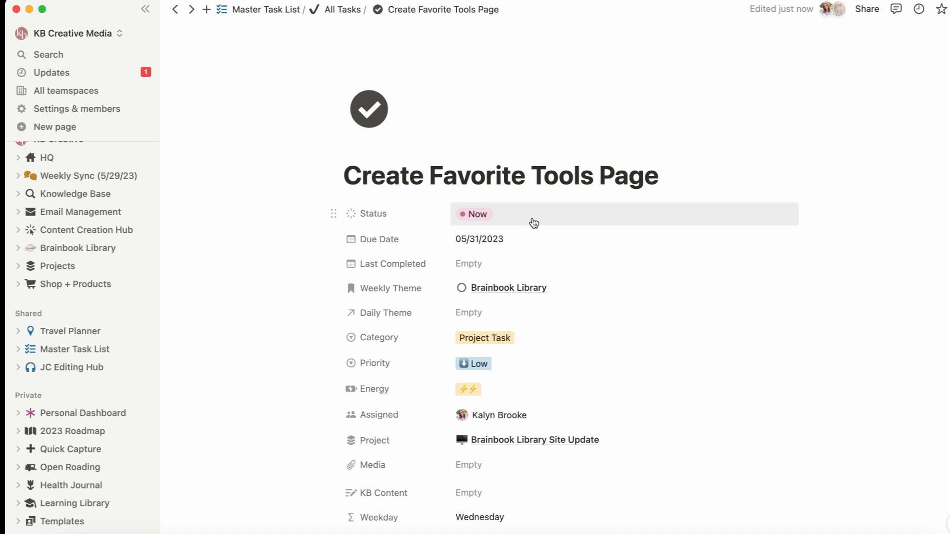
left_click(534, 224)
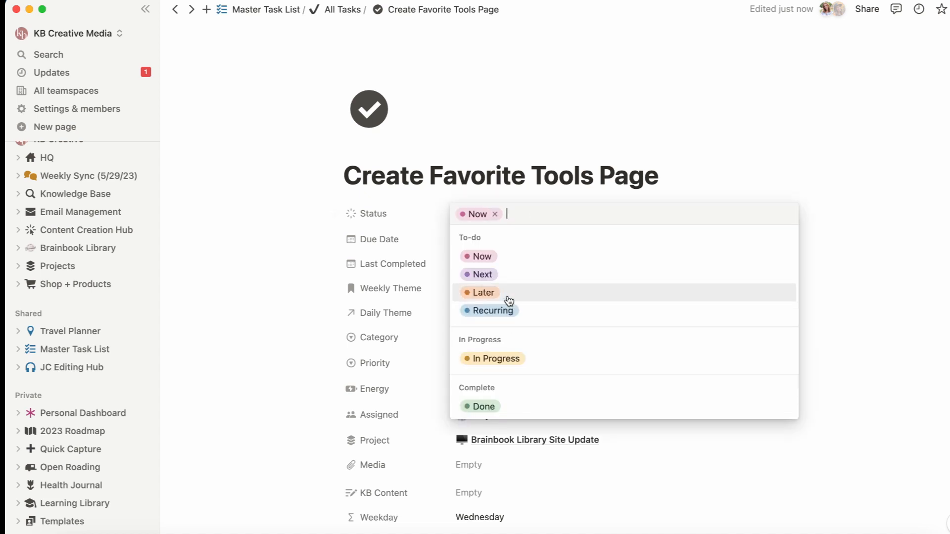
key("Escape")
left_click(497, 241)
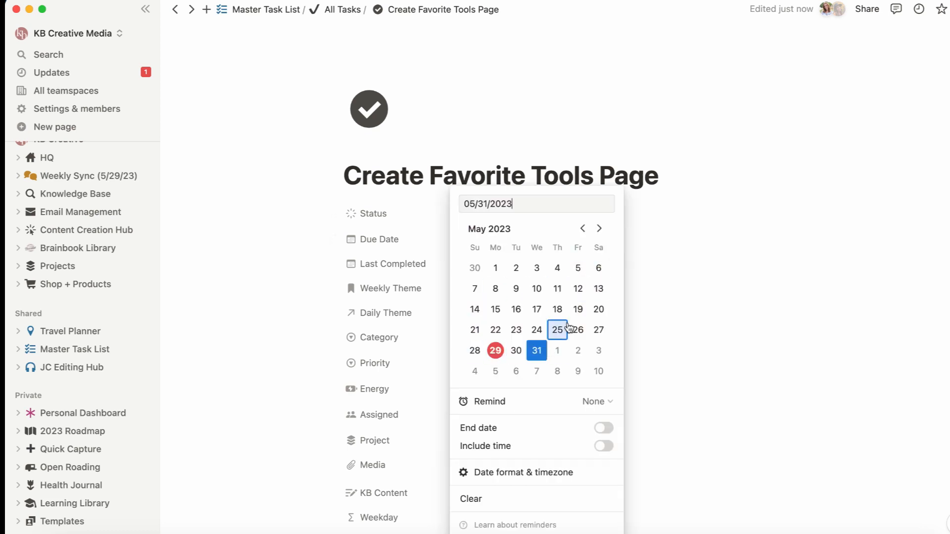
left_click(659, 280)
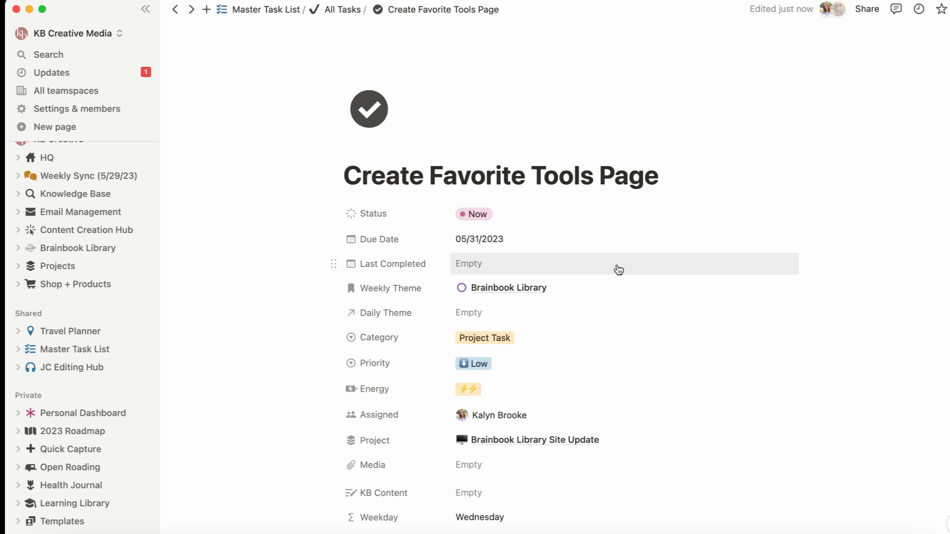
Step: Review the task's property list and the visibility options of the Last Completed property without changing them
scroll(618, 270, "down", 6)
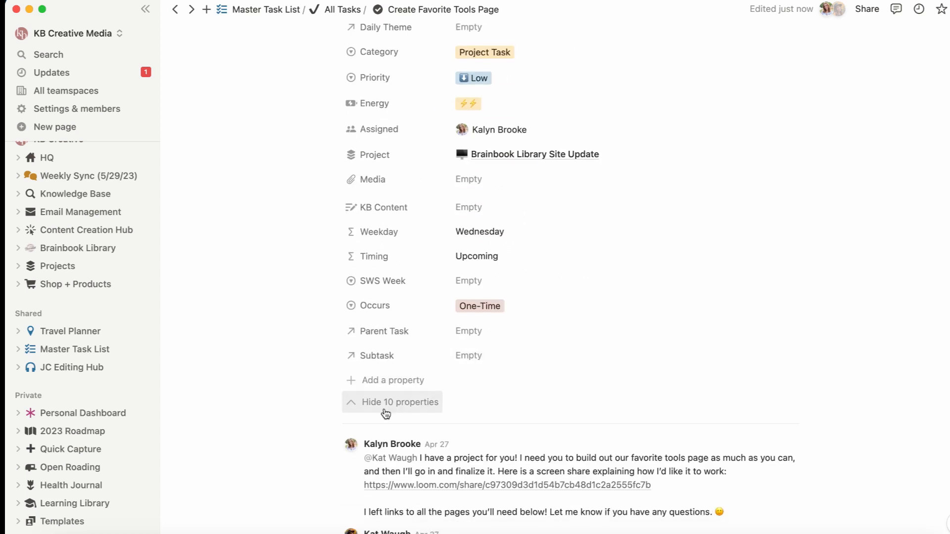
scroll(385, 414, "up", 4)
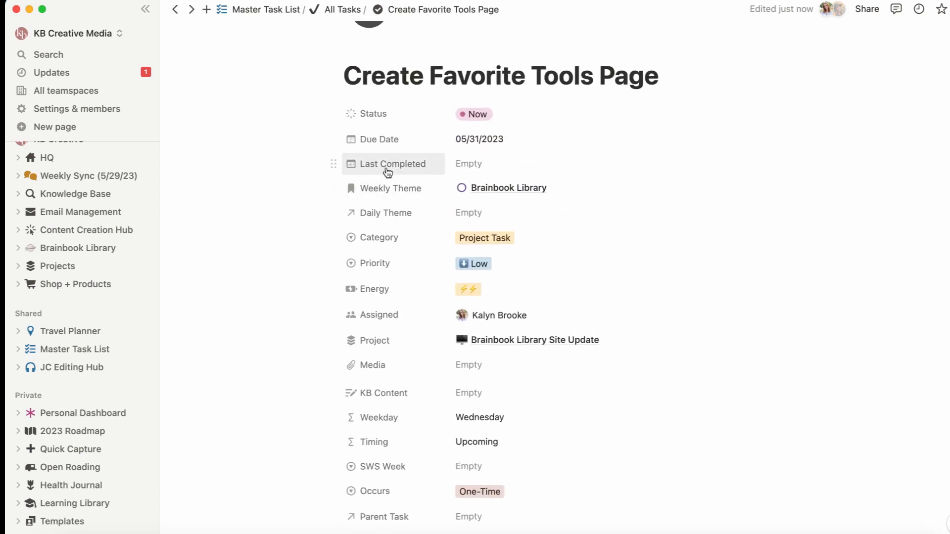
left_click(387, 168)
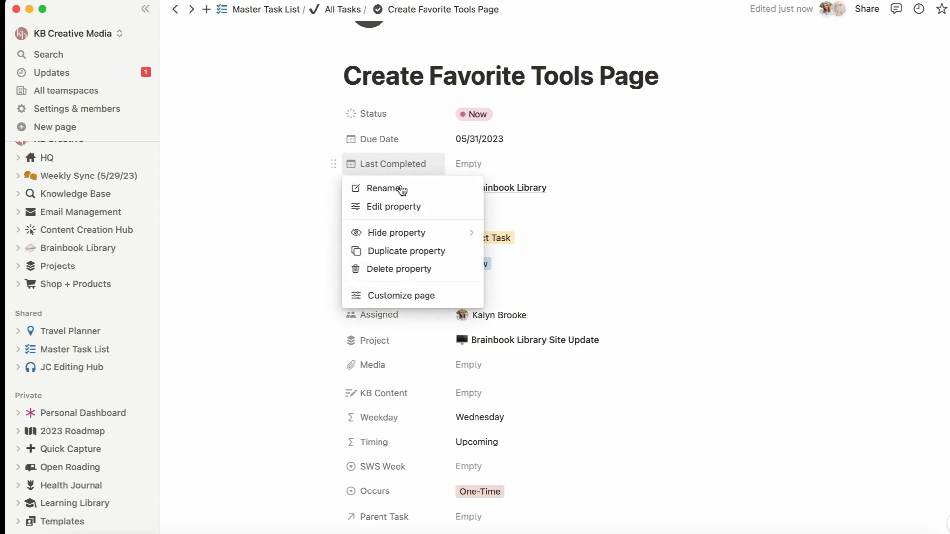
mouse_move(439, 234)
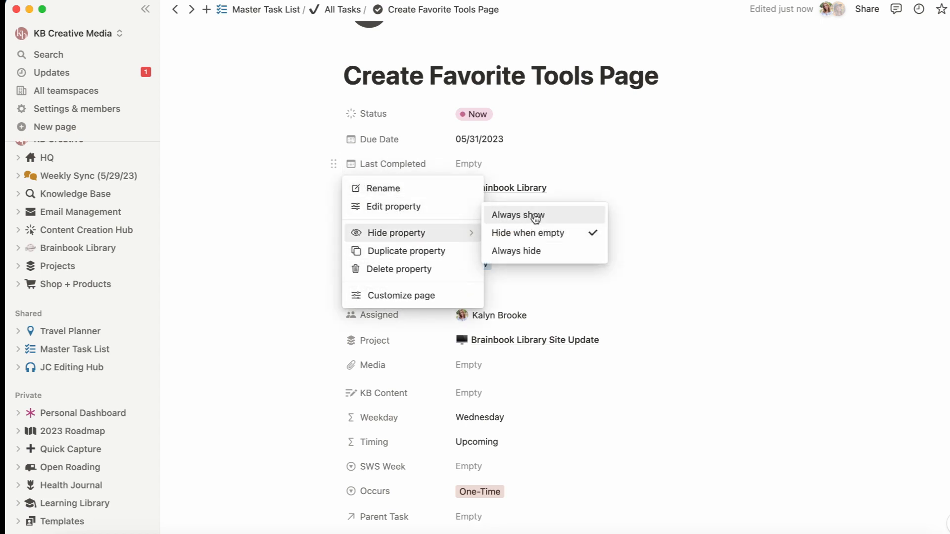
left_click(645, 233)
Step: Collapse the task's 10 hideable properties to view the shortened list, and expand them again
scroll(530, 416, "down", 4)
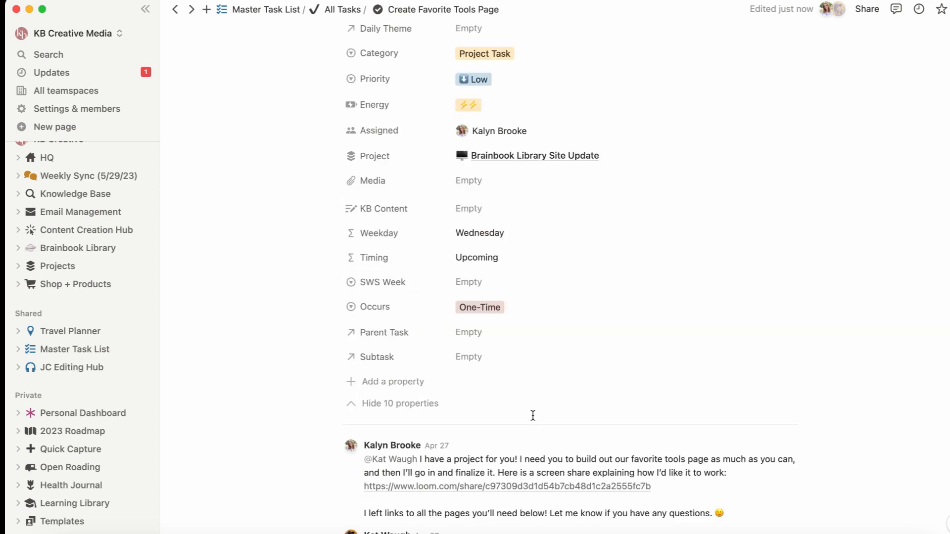
left_click(418, 404)
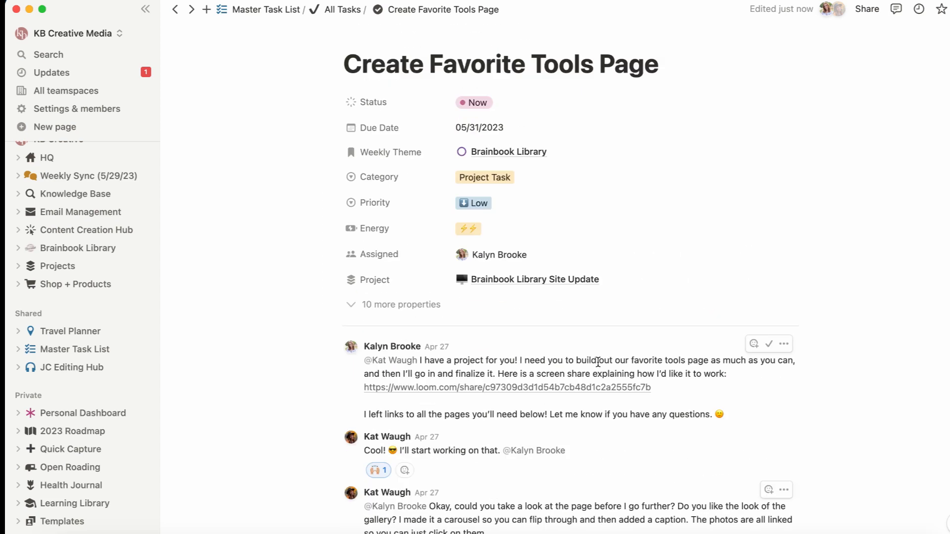
scroll(445, 391, "up", 2)
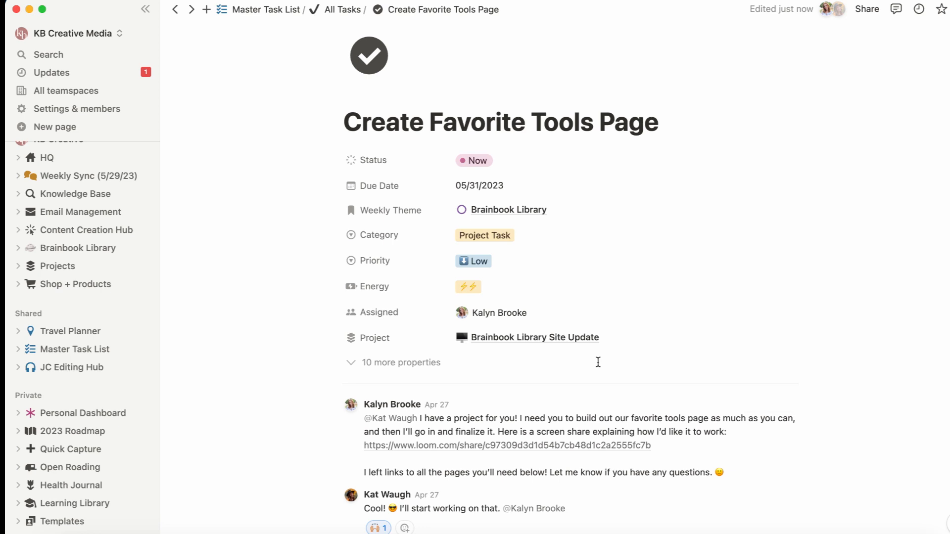
left_click(403, 366)
scroll(640, 360, "up", 1)
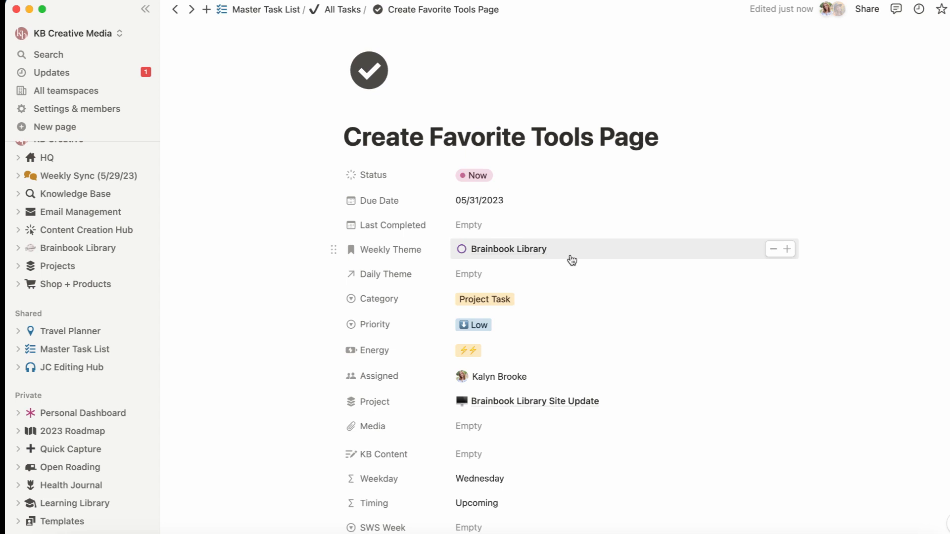
Step: Remove the Brainbook Library link from the task's Weekly Theme and link the same theme again
left_click(774, 251)
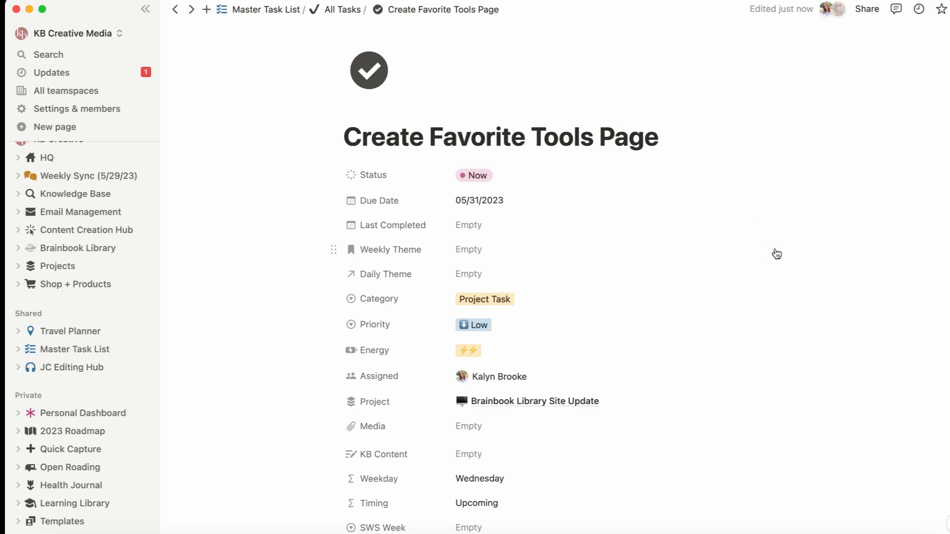
left_click(581, 250)
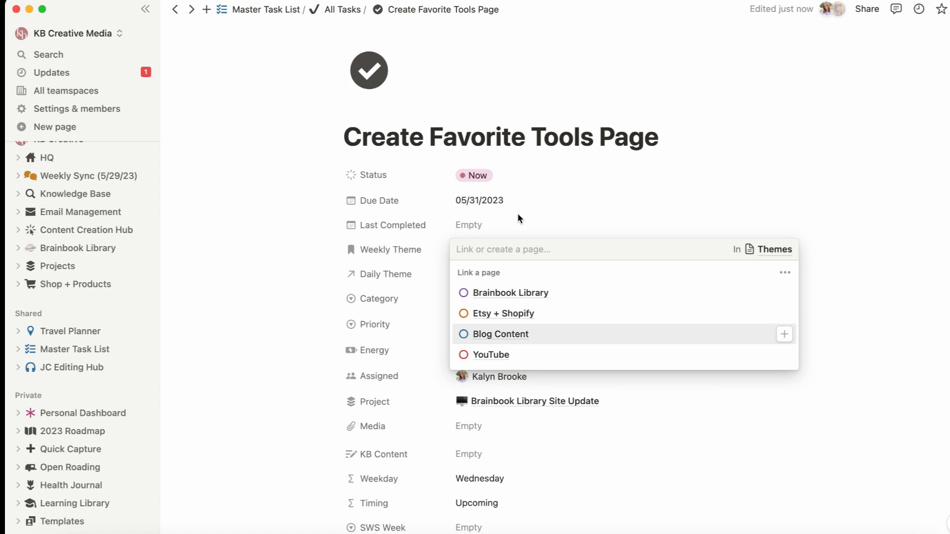
left_click(510, 299)
left_click(668, 208)
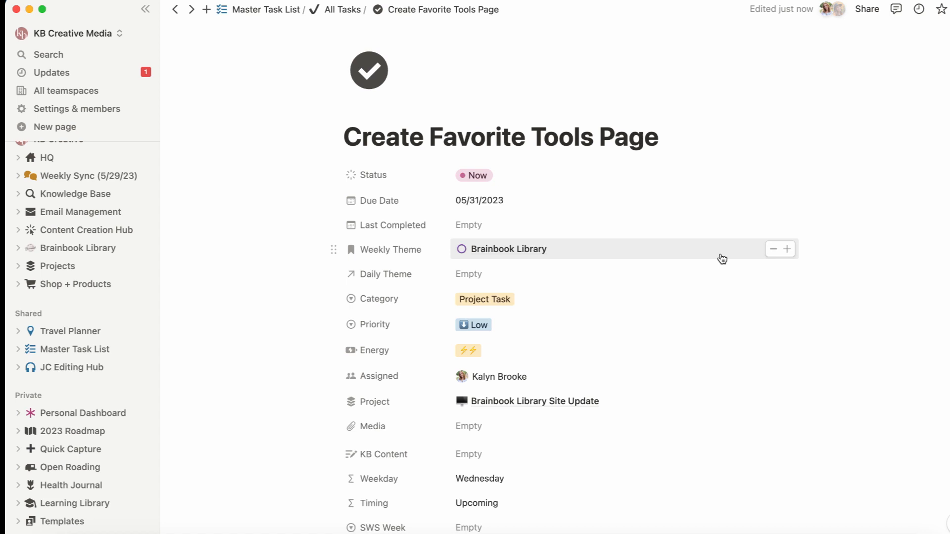
Step: Check the task's Daily Theme page picker and its Category options without changing either property
left_click(519, 275)
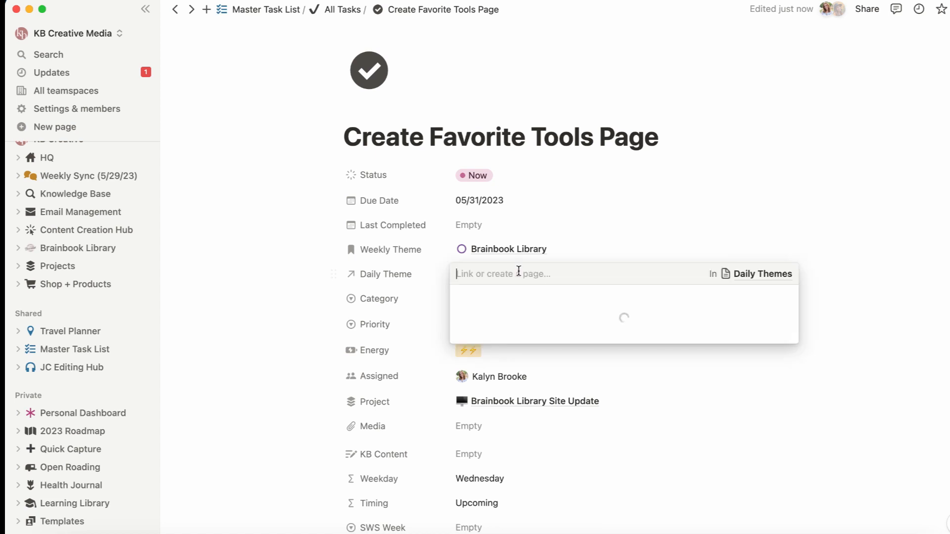
left_click(702, 189)
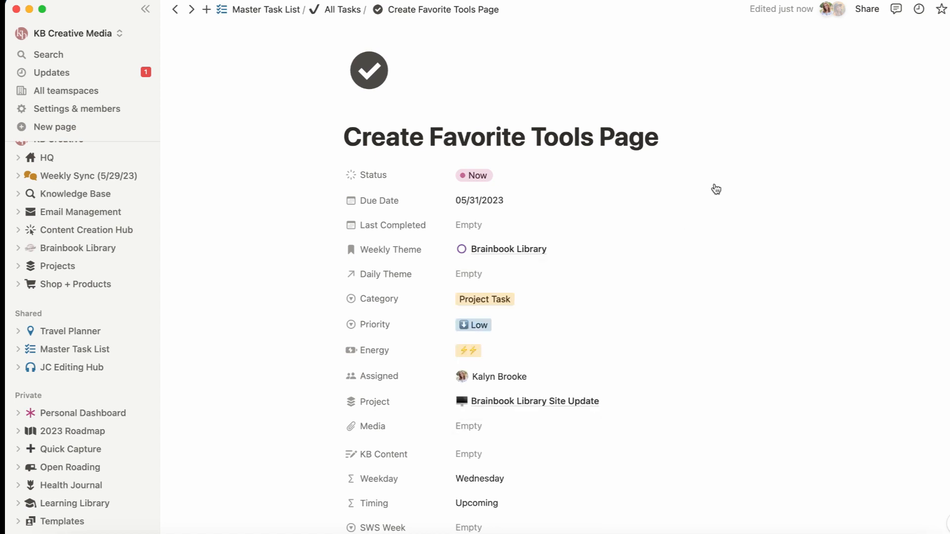
left_click(526, 301)
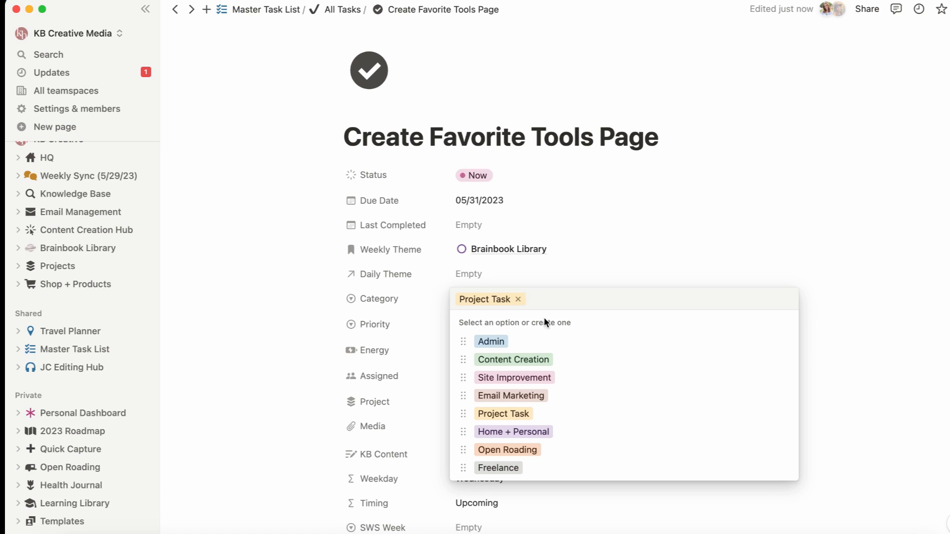
key("Escape")
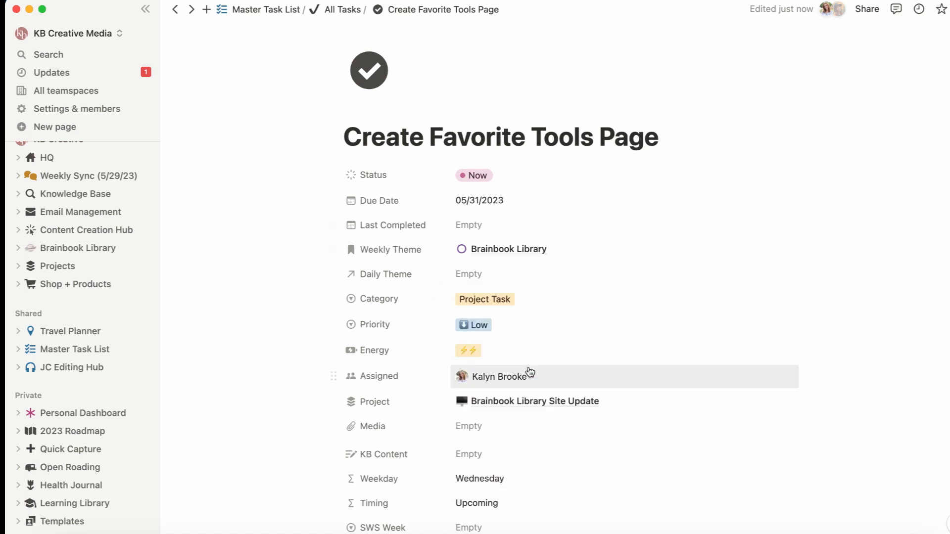
Step: Review the choices available for the task's Priority, Energy and Assigned properties without selecting any
left_click(517, 336)
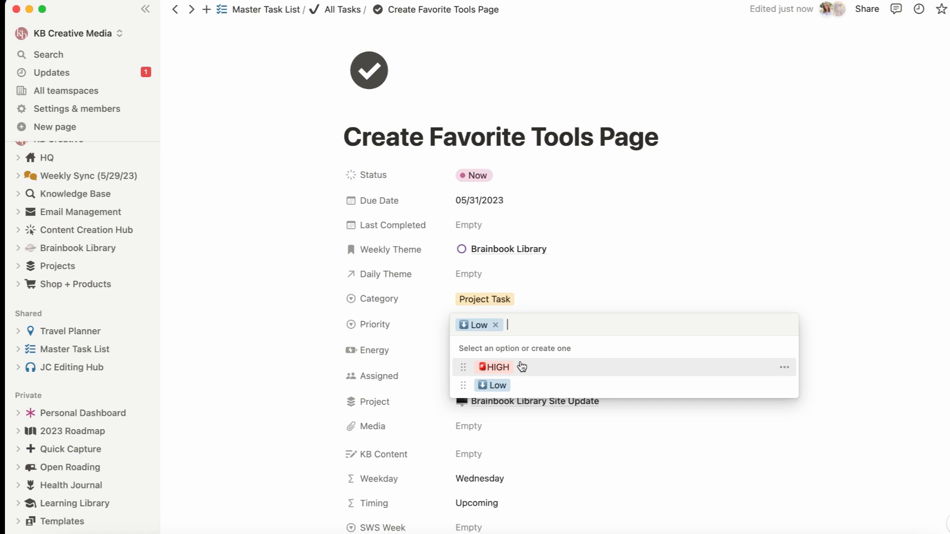
left_click(657, 264)
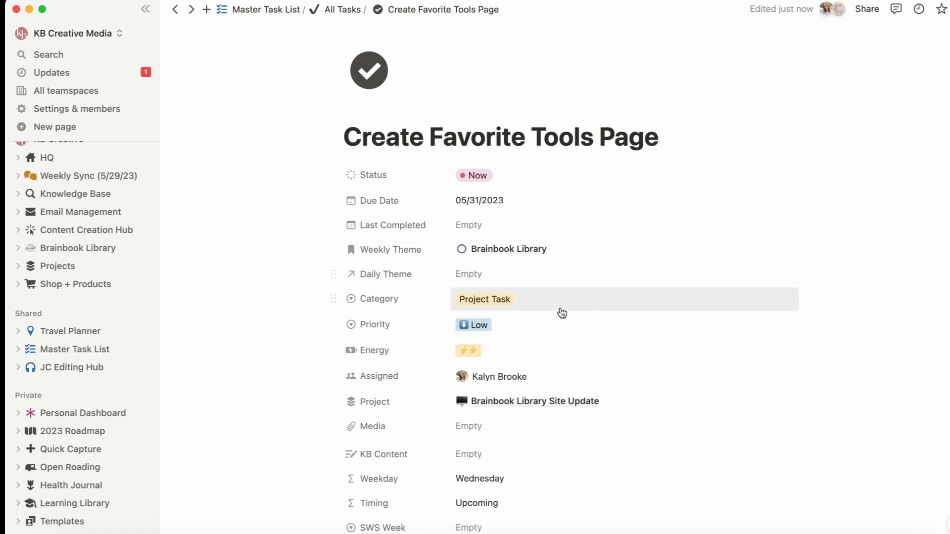
left_click(509, 354)
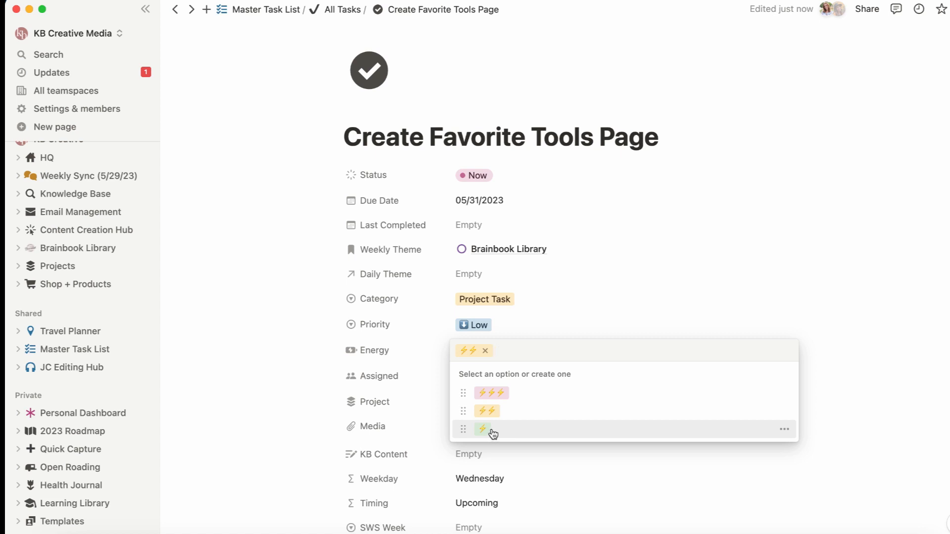
left_click(604, 301)
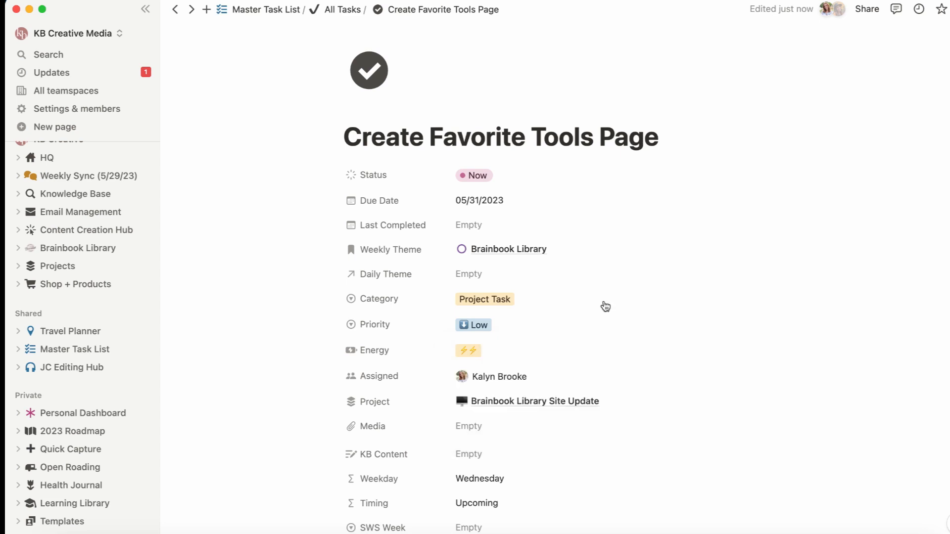
left_click(536, 378)
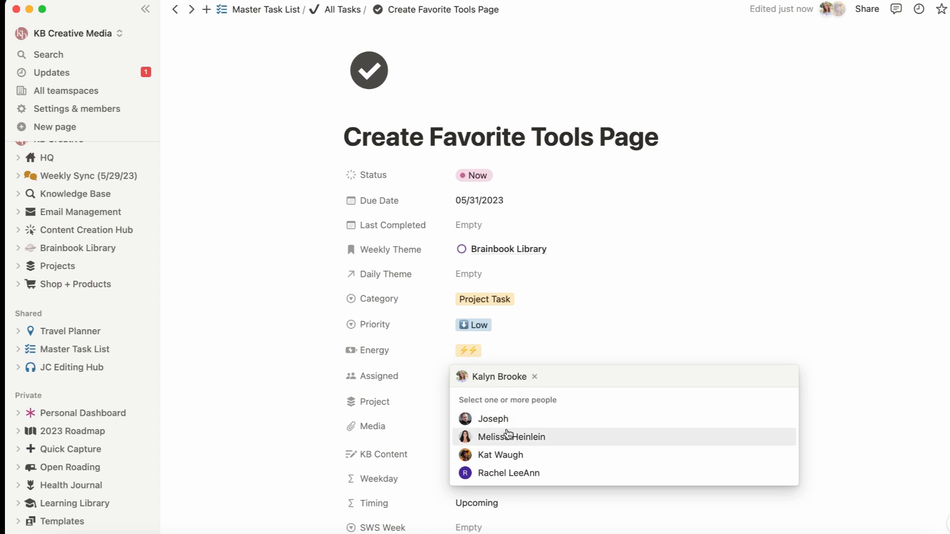
key("Escape")
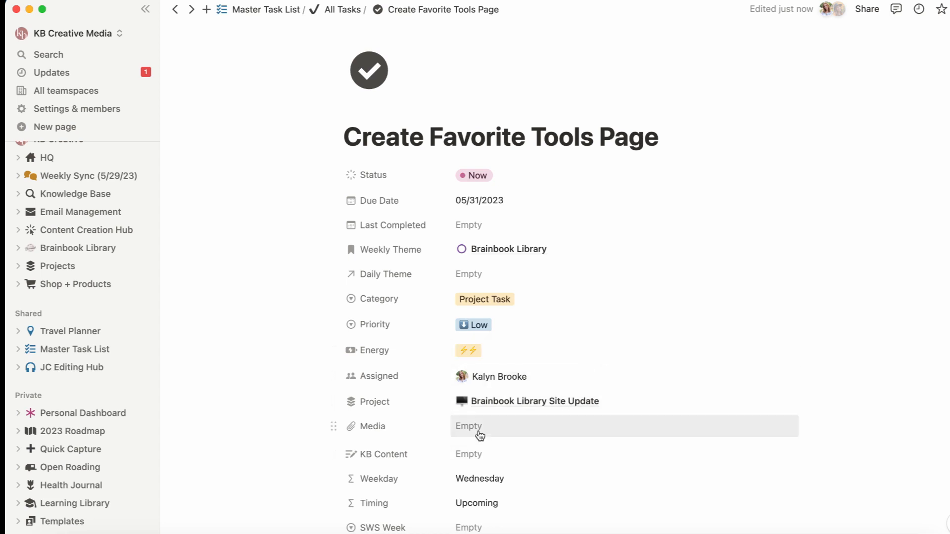
Step: Inspect the Media property's file options and the Content Database pages offered for KB Content, leaving both empty
scroll(479, 431, "down", 2)
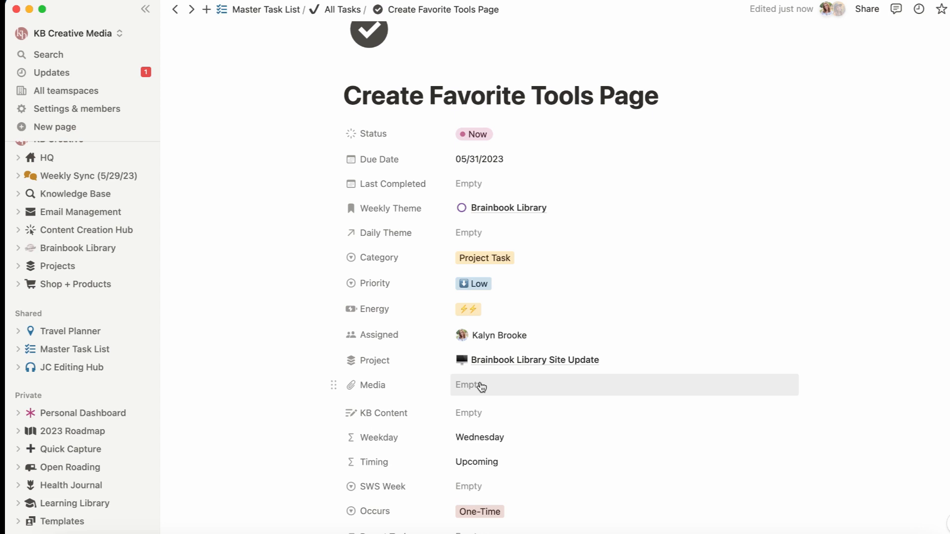
scroll(481, 387, "down", 3)
left_click(472, 321)
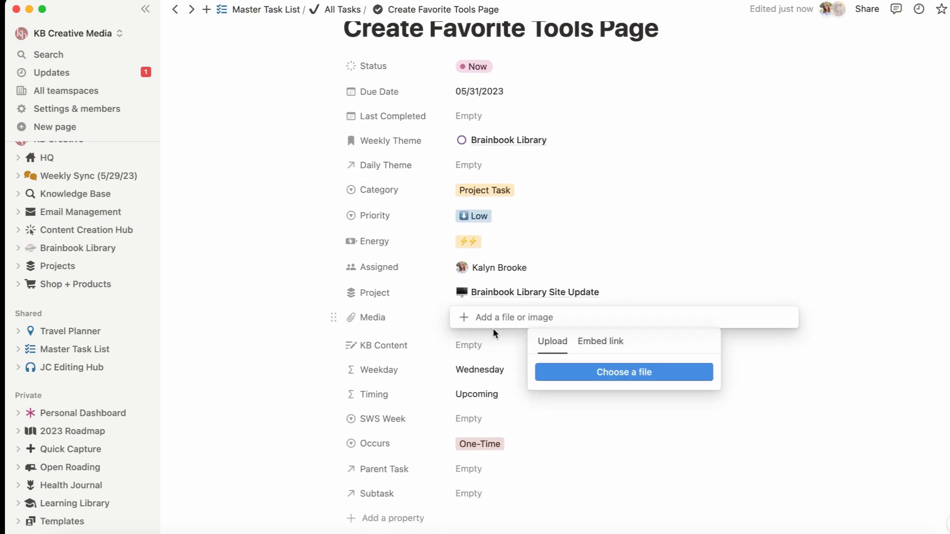
left_click(605, 282)
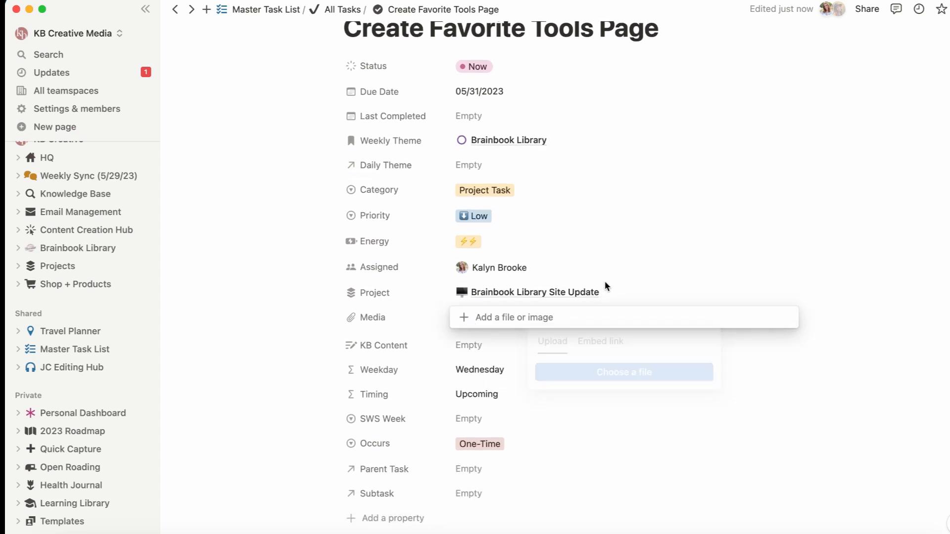
left_click(478, 349)
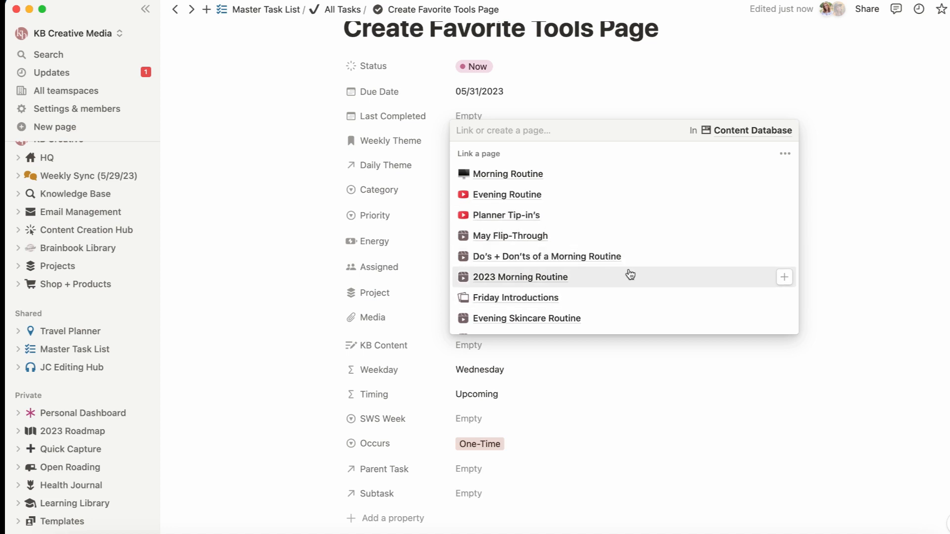
left_click(827, 272)
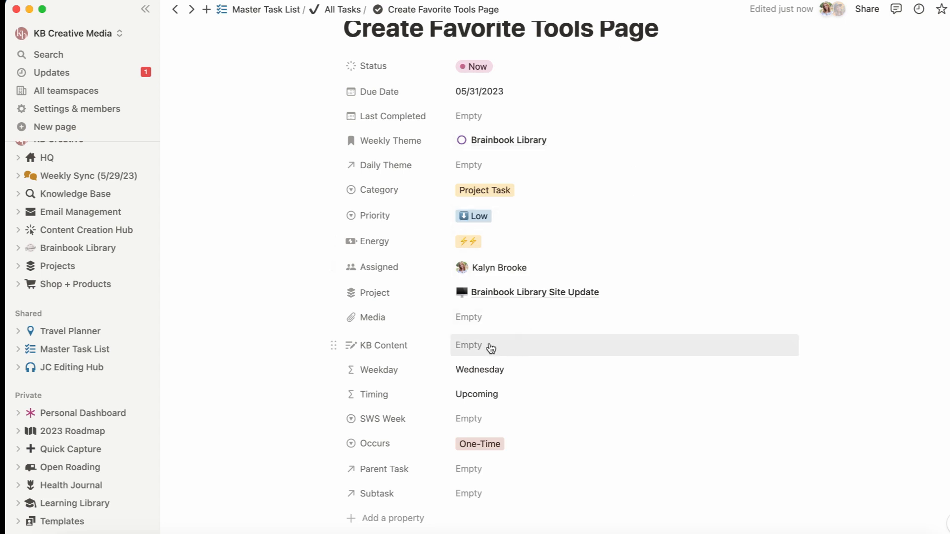
Step: Open the Weekday property's formula for inspection and close it without editing
scroll(394, 376, "up", 2)
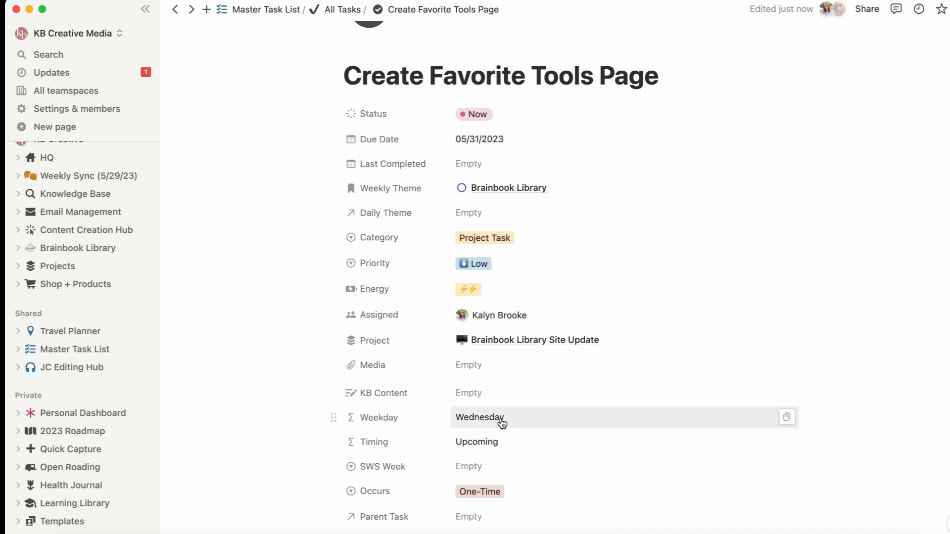
left_click(406, 418)
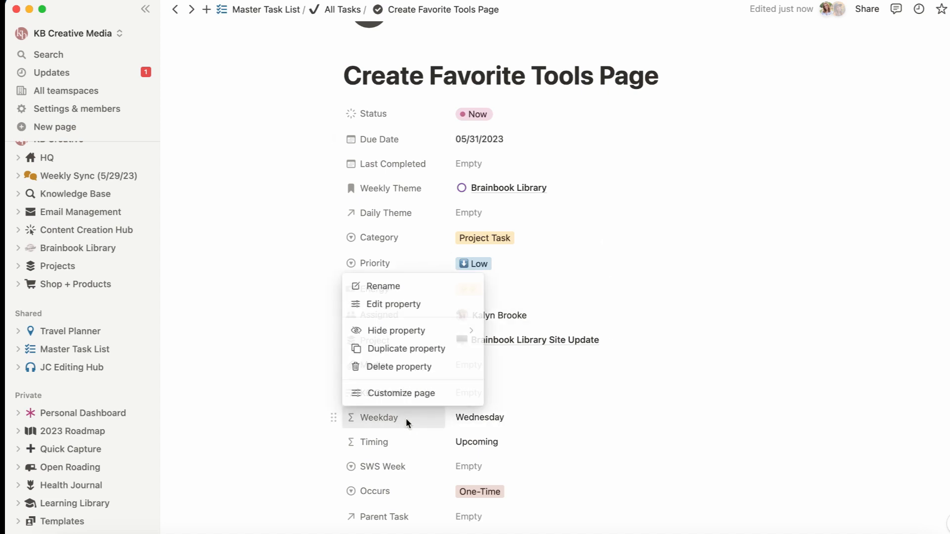
left_click(439, 312)
left_click(497, 323)
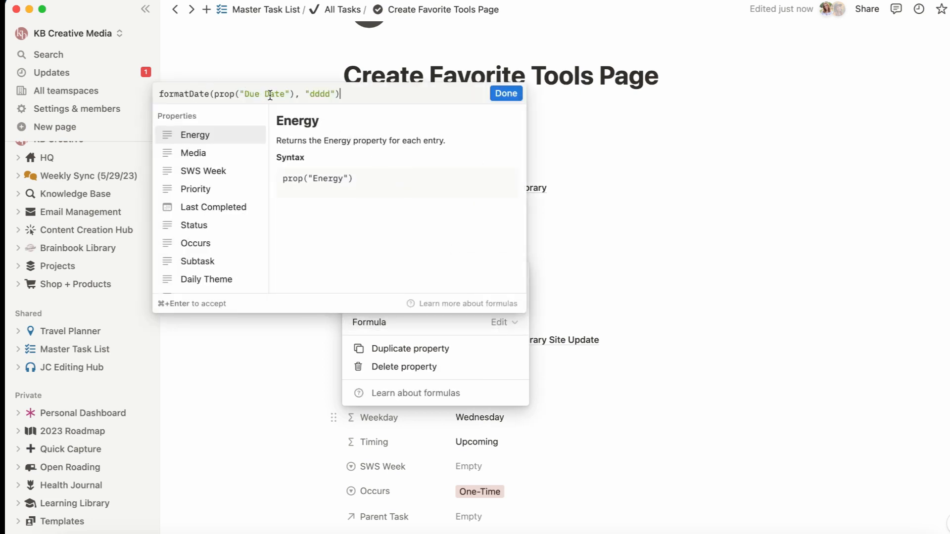
left_click(505, 94)
left_click(652, 258)
Step: Examine the Timing property's formula, highlighting the "Needs Attention" and "Upcoming" results, and close the formula editor without editing
left_click(383, 445)
left_click(455, 330)
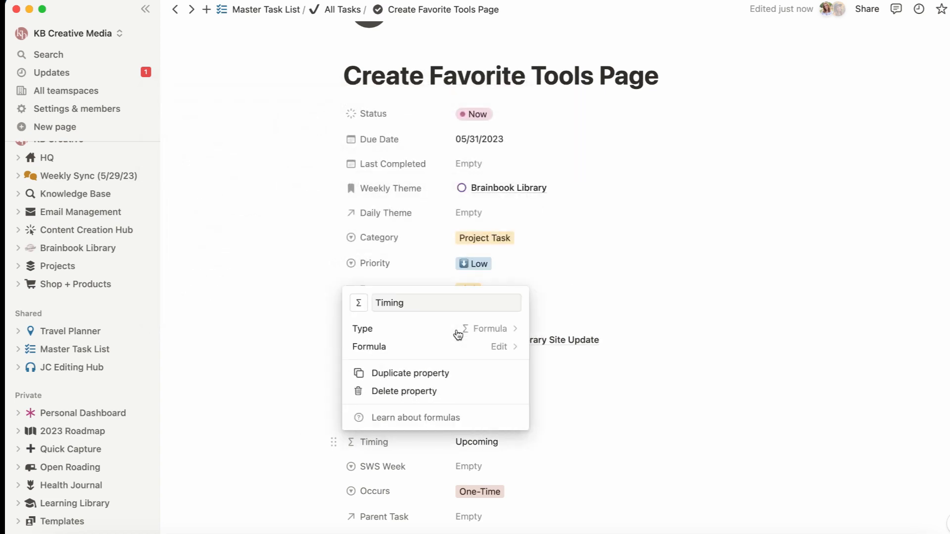
left_click(492, 347)
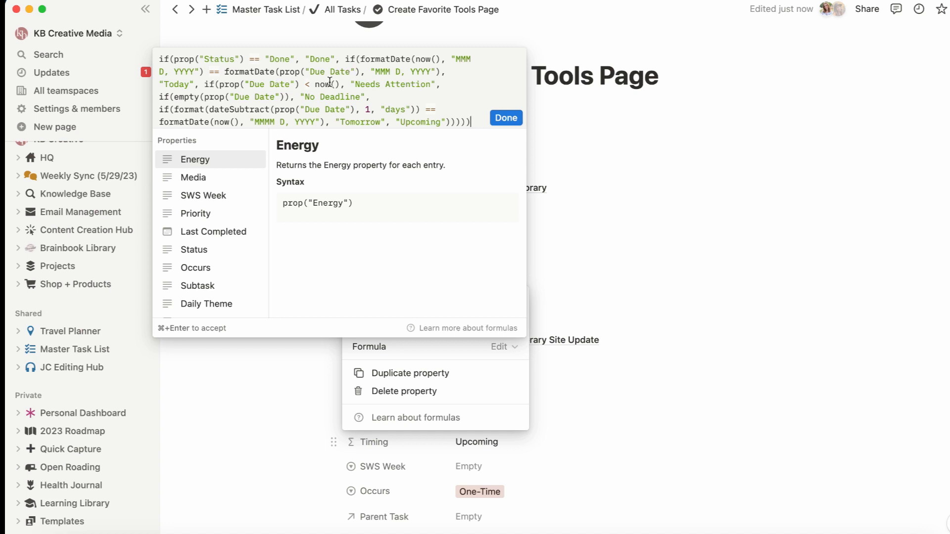
left_click_drag(355, 84, 433, 86)
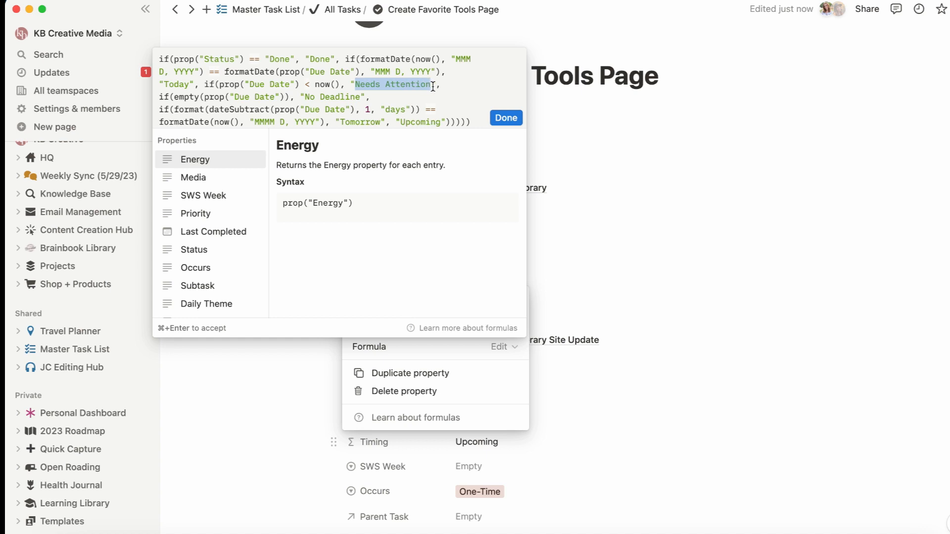
left_click(442, 97)
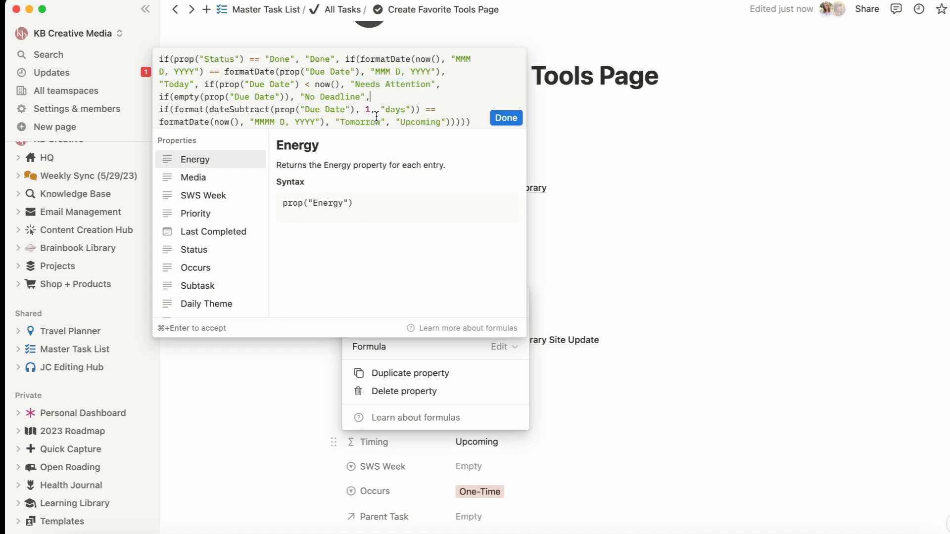
left_click_drag(400, 122, 449, 120)
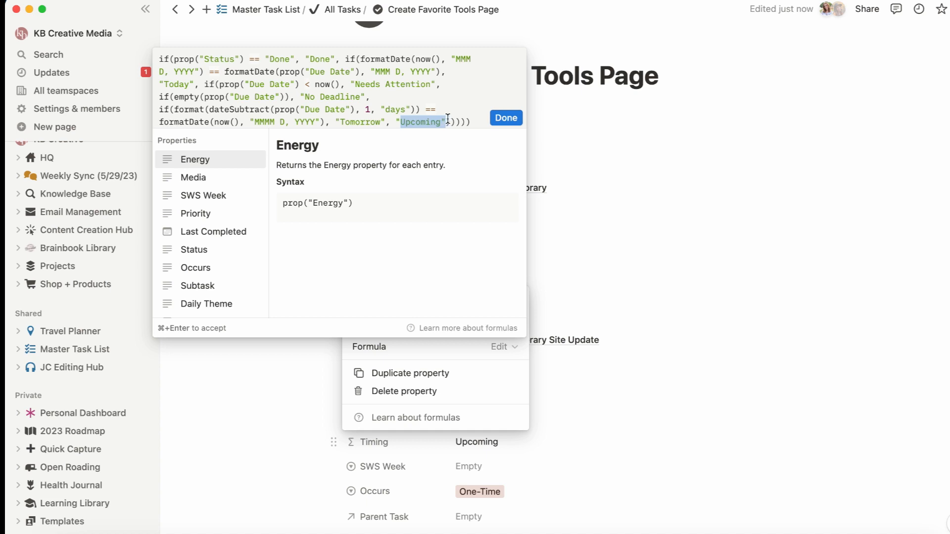
left_click(509, 118)
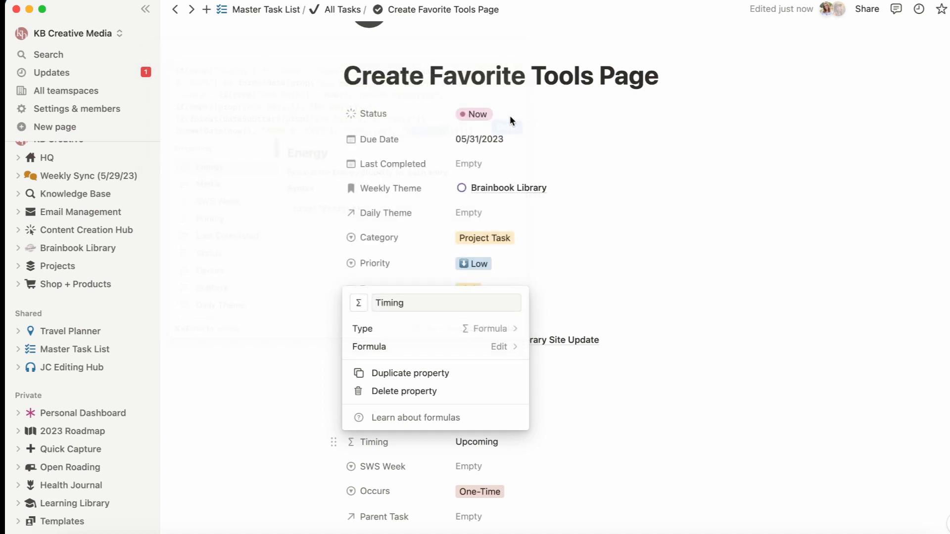
Step: Review the options offered for the task's SWS Week and Occurs properties without changing either one
left_click(593, 226)
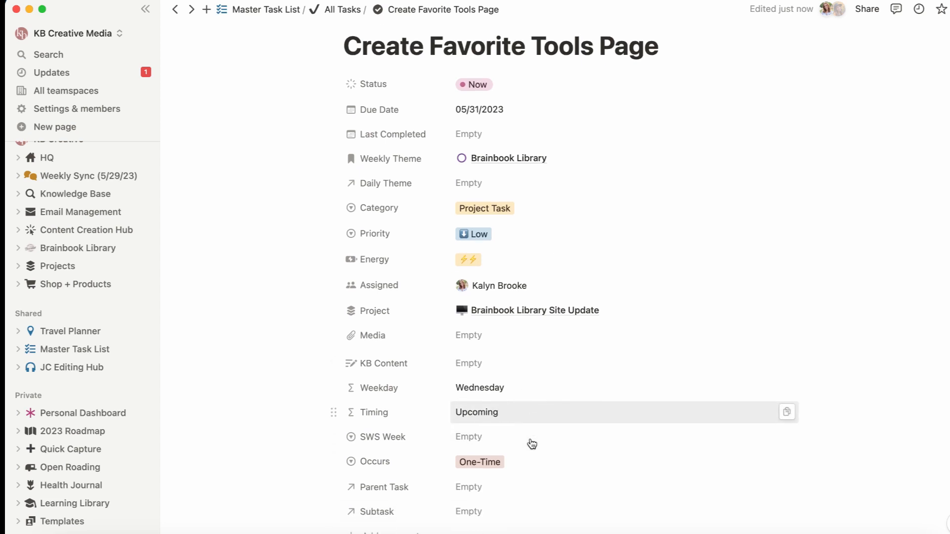
scroll(531, 444, "down", 3)
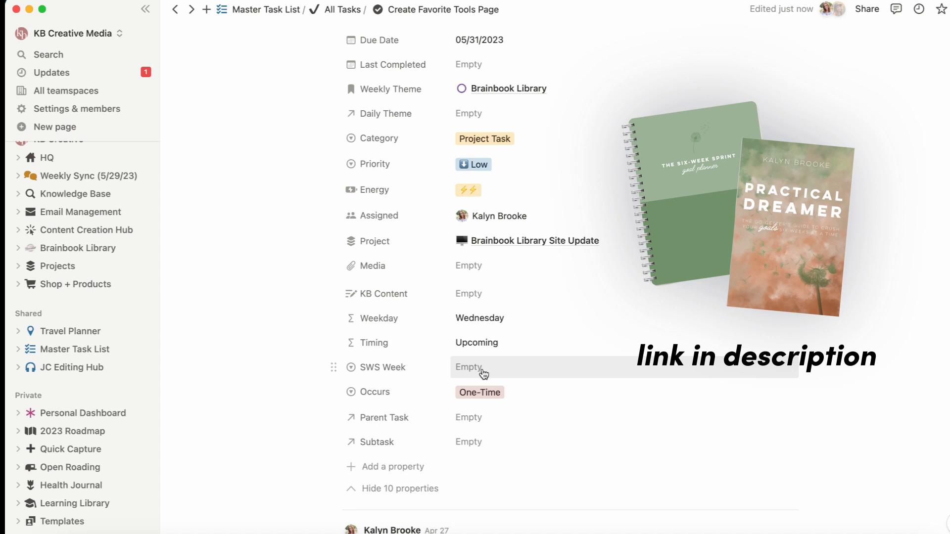
left_click(482, 374)
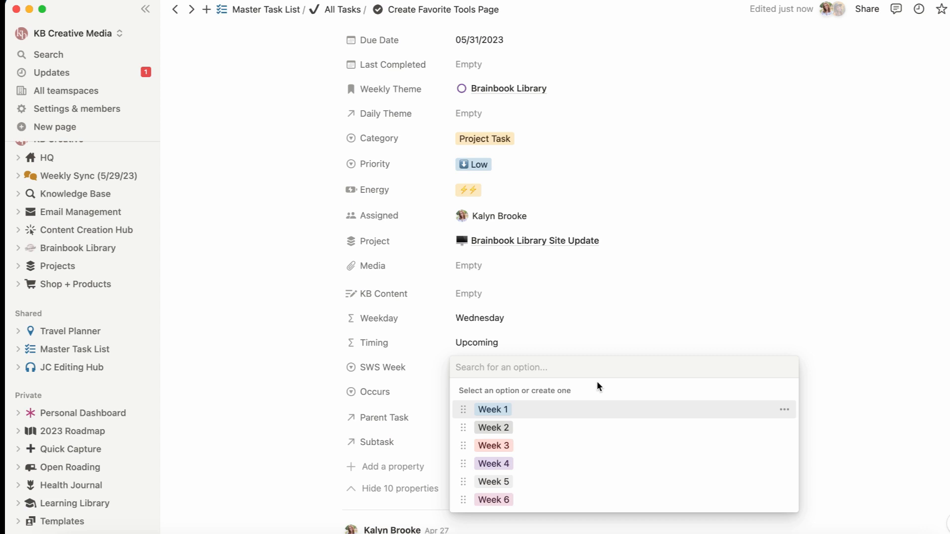
left_click(611, 329)
scroll(611, 329, "down", 2)
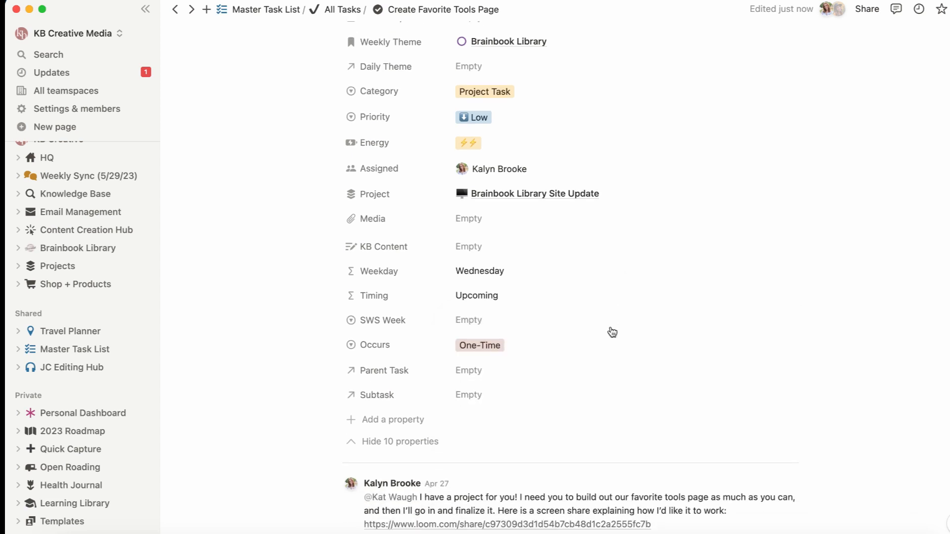
left_click(513, 348)
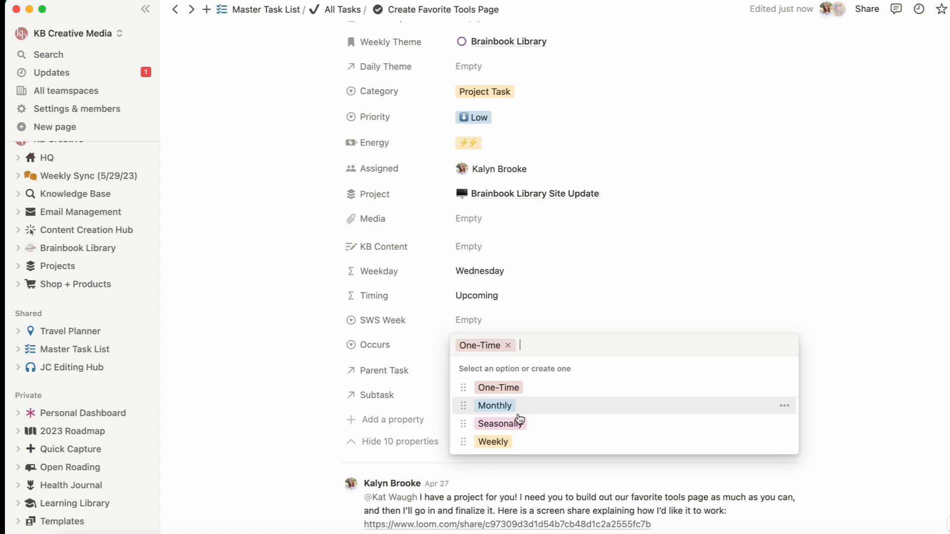
left_click(568, 325)
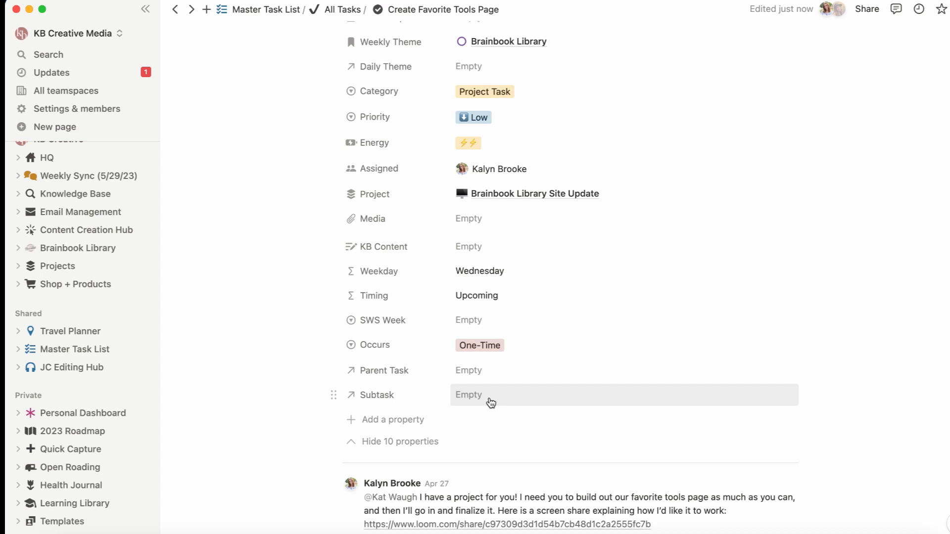
Step: Look through the task page's comment thread and the reference links below it
scroll(495, 391, "up", 5)
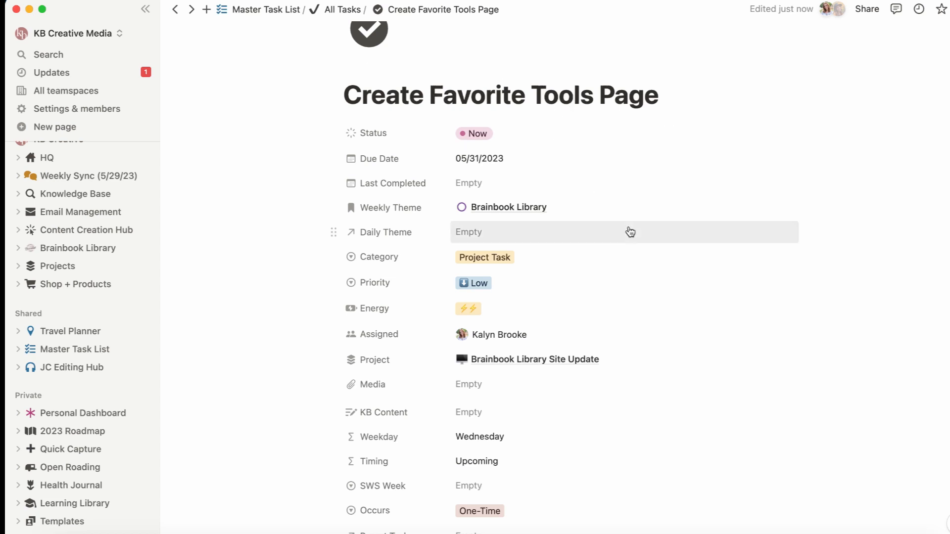
scroll(630, 232, "down", 20)
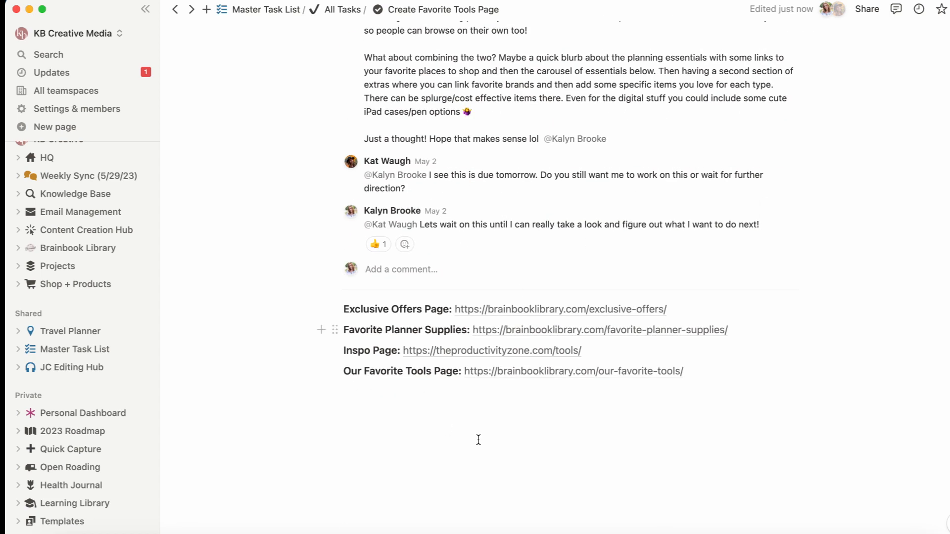
scroll(483, 421, "up", 20)
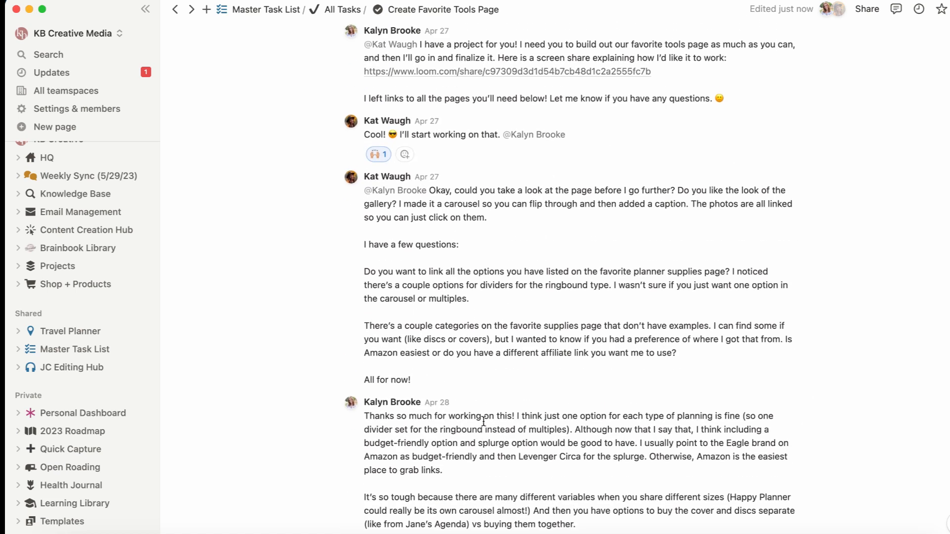
scroll(484, 421, "up", 3)
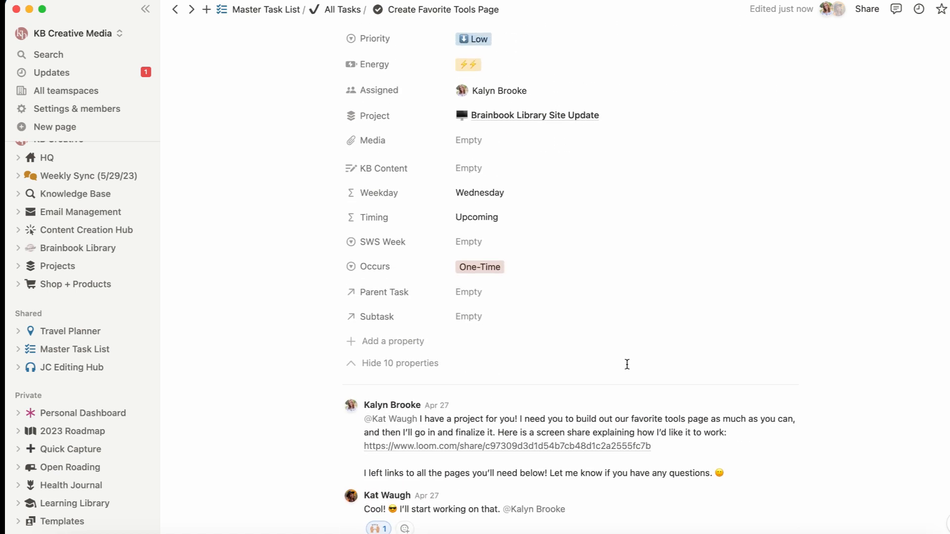
Step: Resolve the task page's comment thread that begins on Apr 27 and review the page without it
scroll(627, 364, "down", 3)
mouse_move(772, 305)
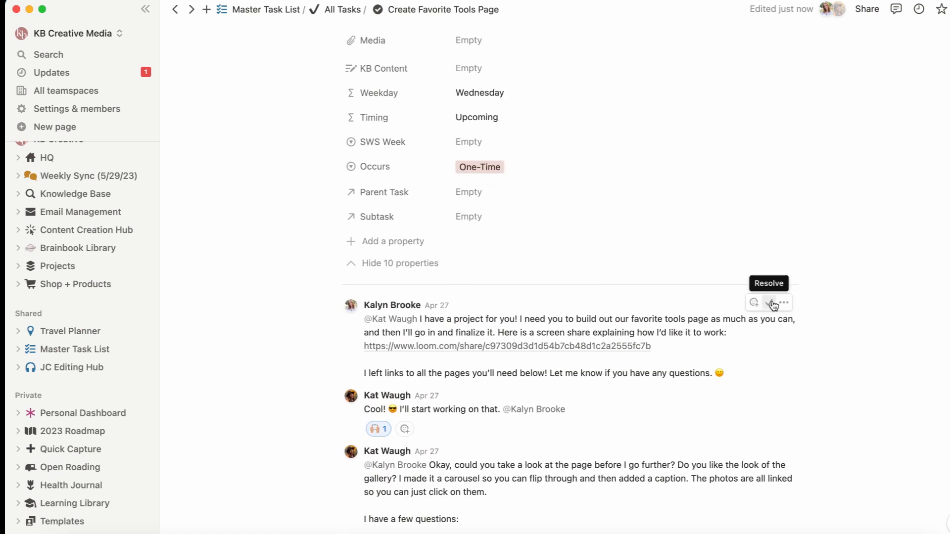
left_click(772, 304)
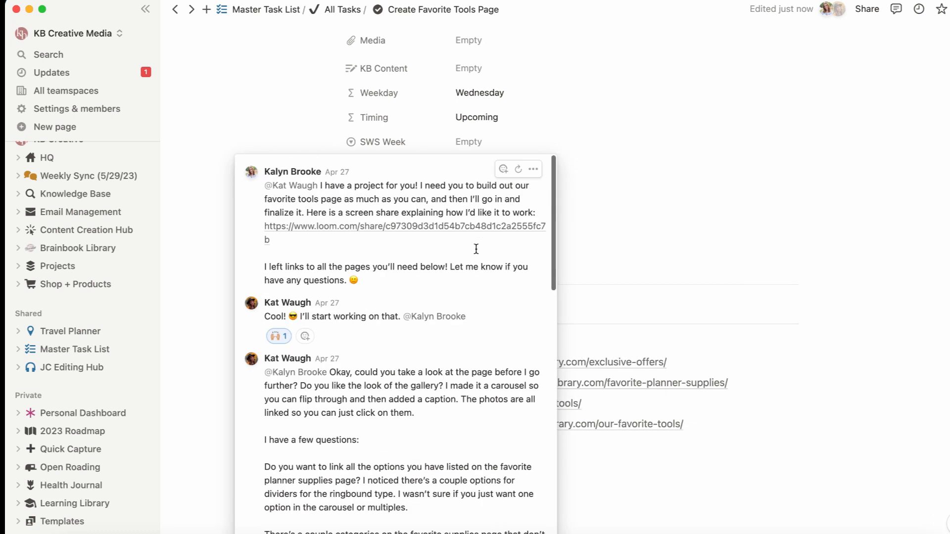
left_click(636, 307)
scroll(844, 258, "up", 10)
scroll(845, 259, "down", 10)
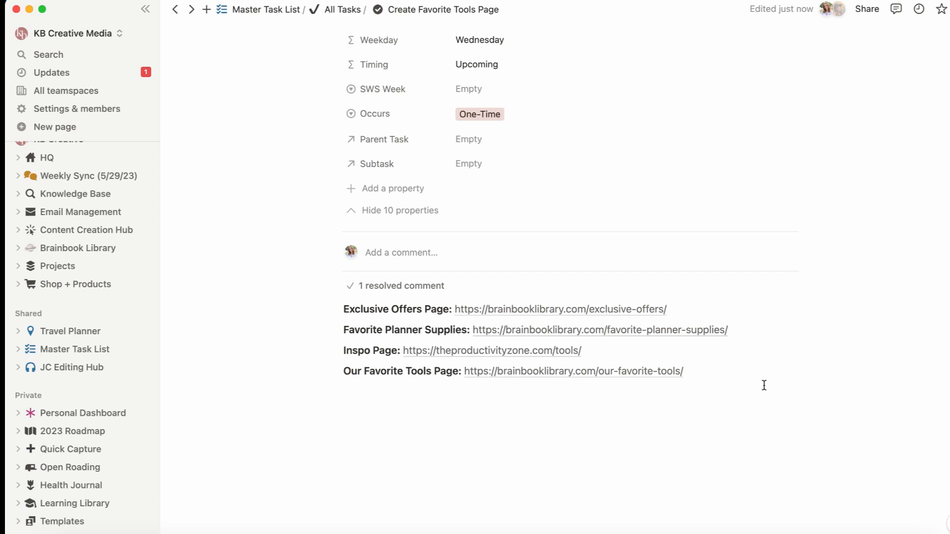
scroll(764, 385, "up", 10)
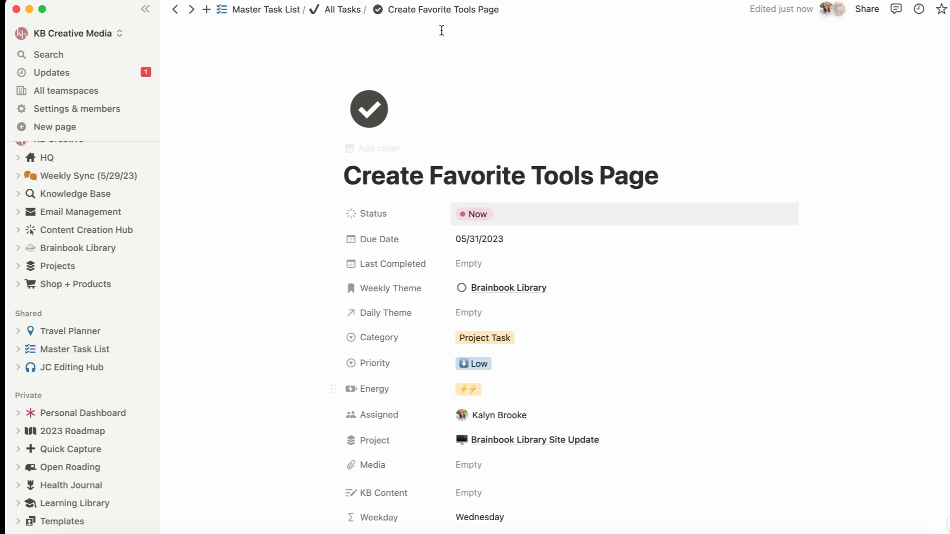
Step: Return to the Master Task List database and collapse the Now group in the All Tasks view
left_click(246, 10)
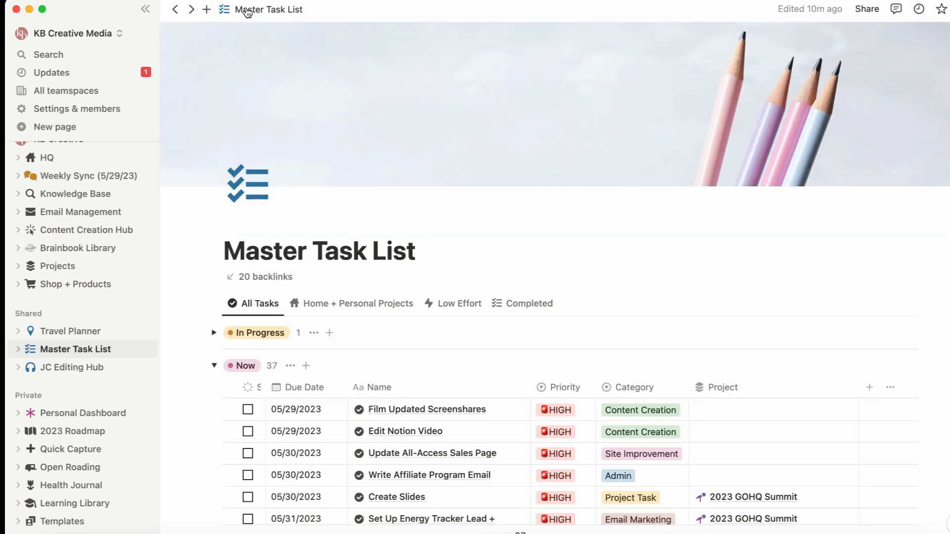
scroll(606, 221, "down", 5)
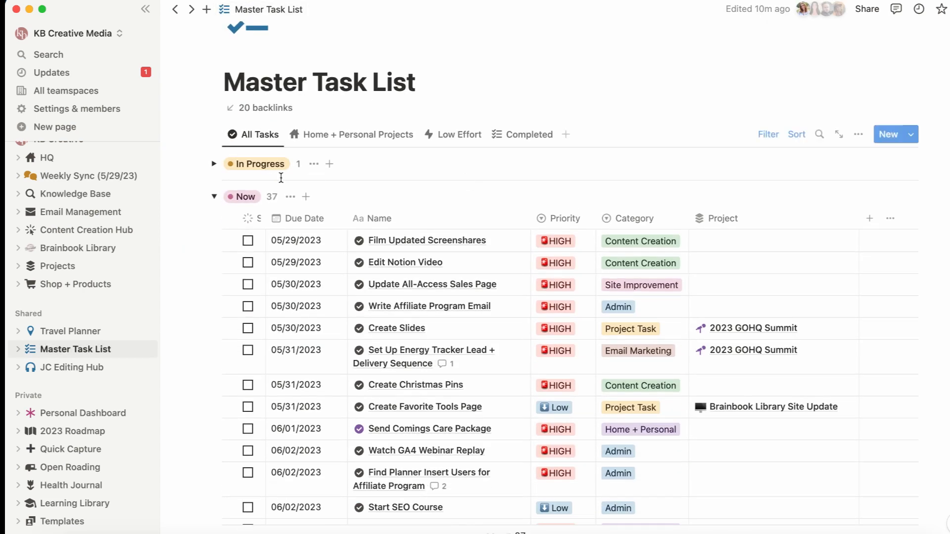
left_click(214, 197)
scroll(412, 239, "up", 2)
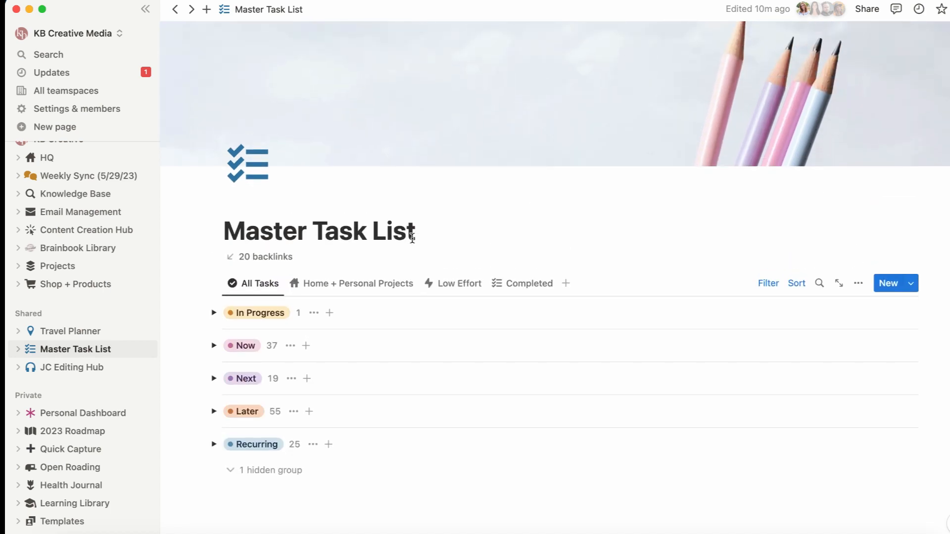
Step: Open the Home + Personal Projects view and review which properties are shown and hidden in its list
left_click(378, 286)
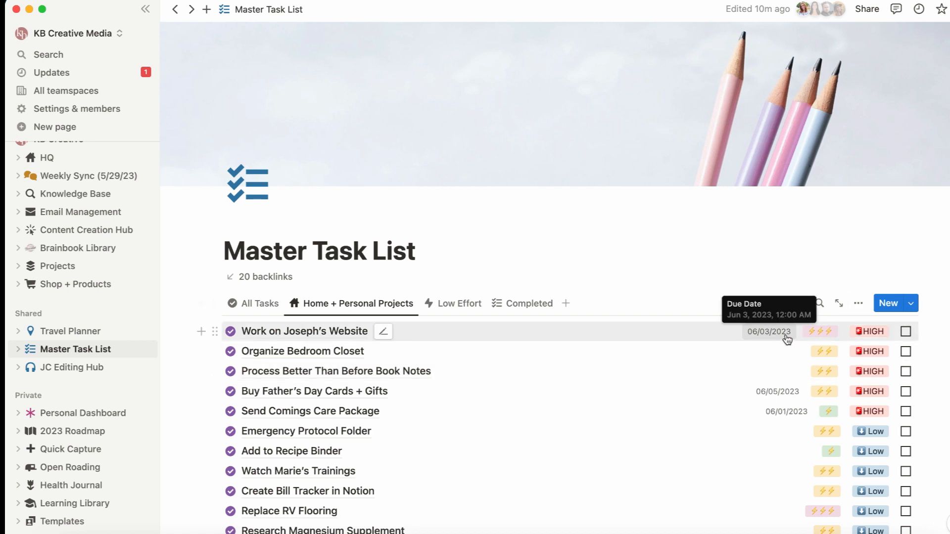
left_click(859, 304)
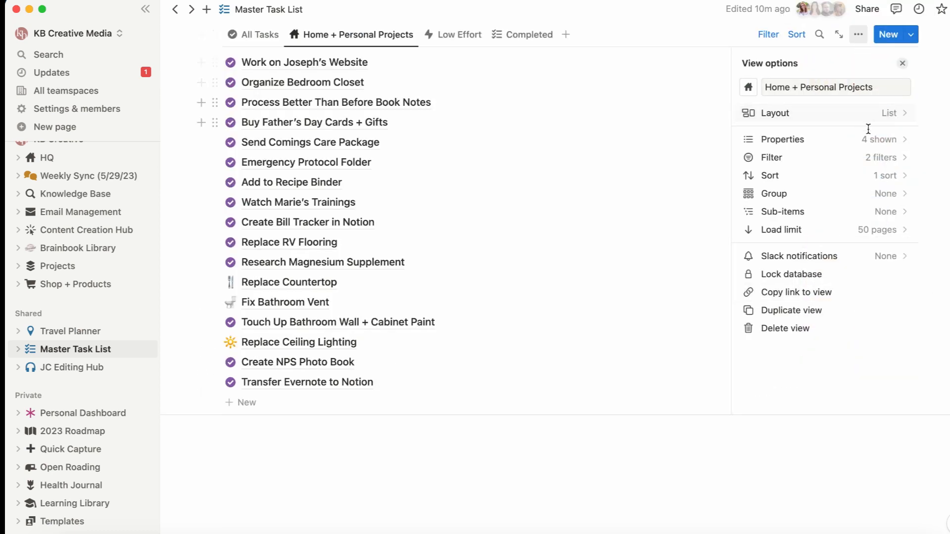
left_click(888, 140)
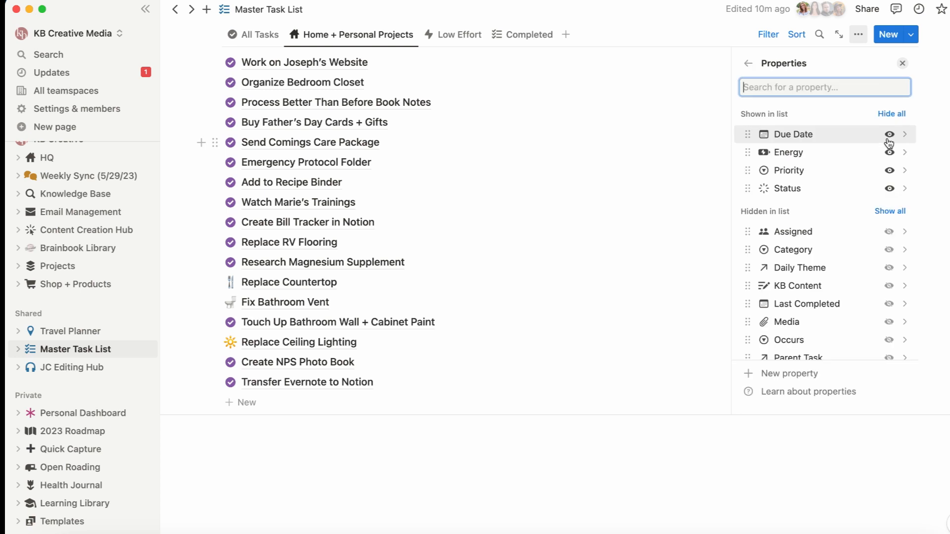
scroll(845, 240, "down", 5)
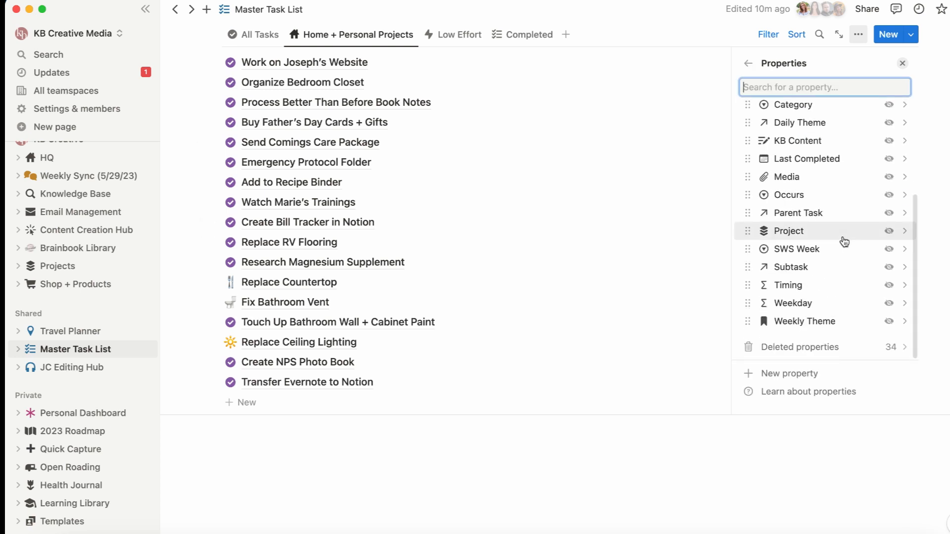
scroll(845, 242, "up", 3)
scroll(844, 242, "up", 2)
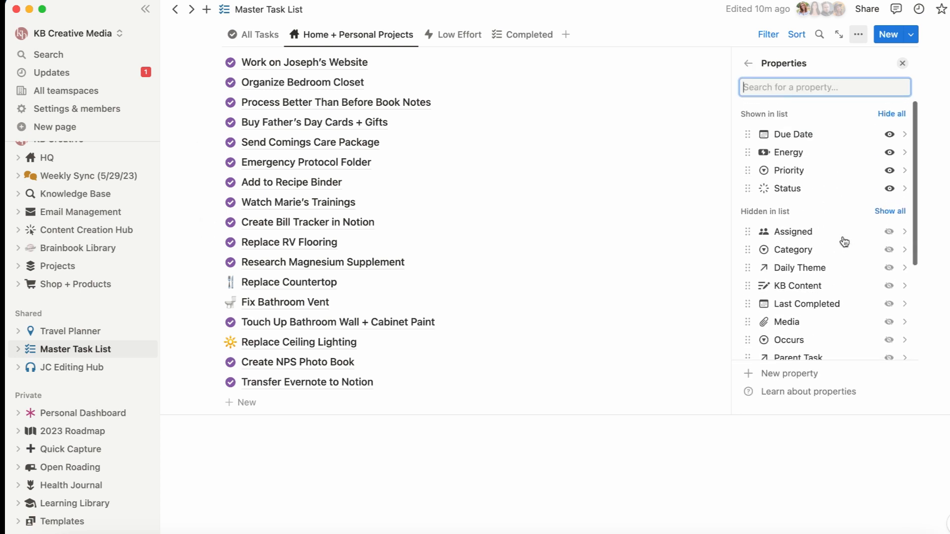
Step: Show the Category property in the Home + Personal Projects list, hide it again, and close the view options
left_click(888, 251)
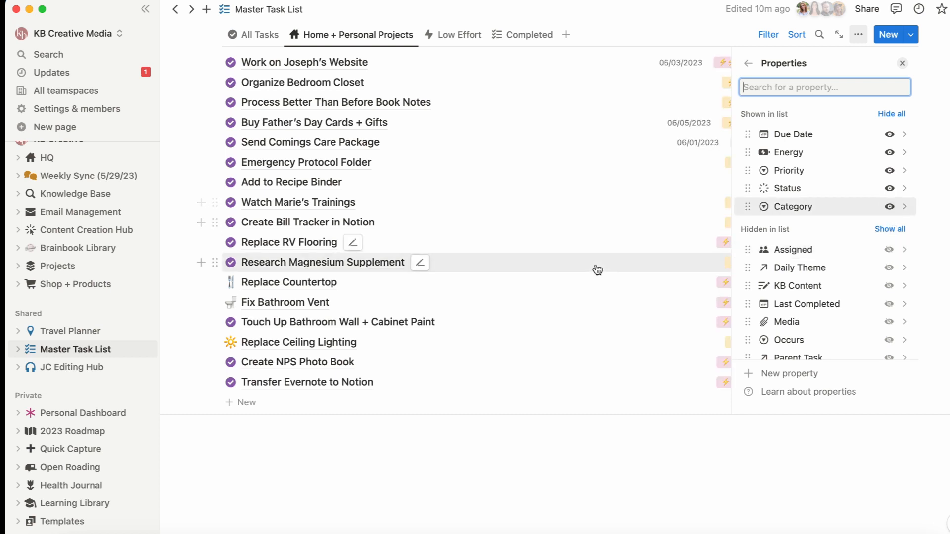
left_click(889, 207)
left_click(902, 63)
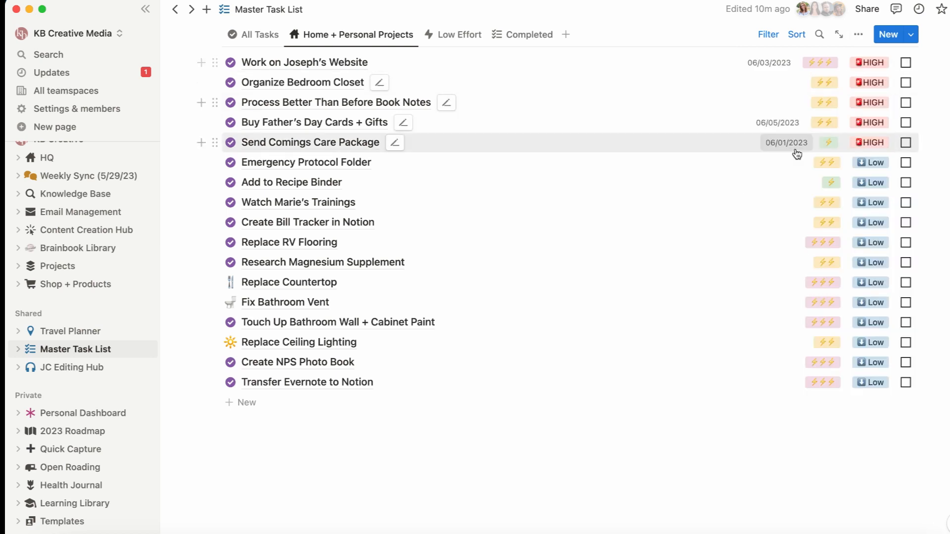
Step: Inspect the Category and Status filters of the Home + Personal Projects view, leaving them unedited, and hide the filter bar
scroll(794, 151, "up", 3)
left_click(768, 184)
left_click(585, 221)
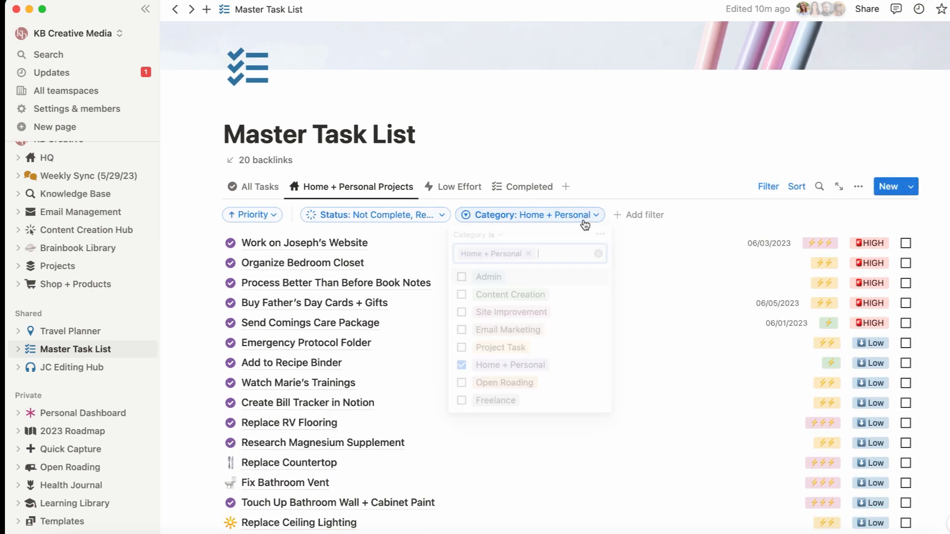
left_click(442, 220)
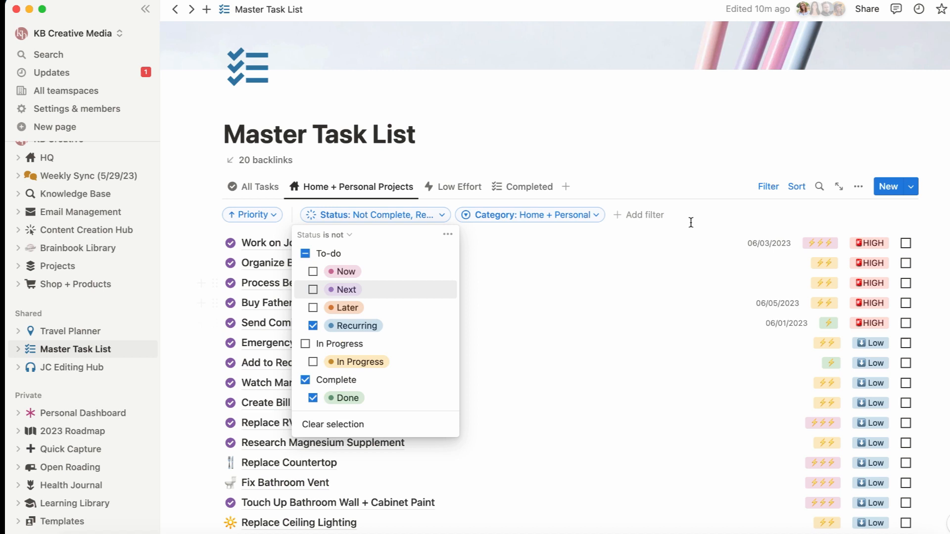
left_click(769, 191)
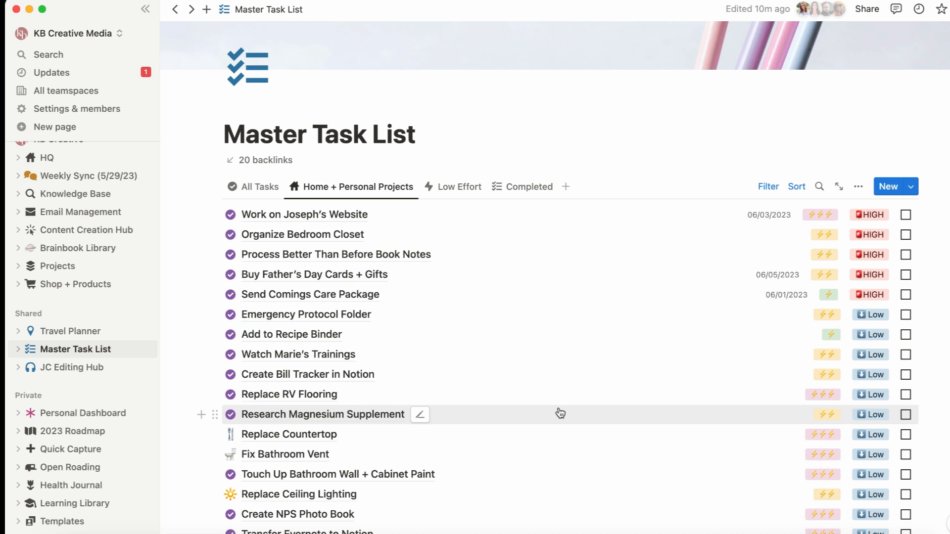
Step: Open the Low Effort view, inspect its Energy, Status and Assigned filter rules, and browse its tasks
left_click(455, 187)
scroll(730, 307, "down", 5)
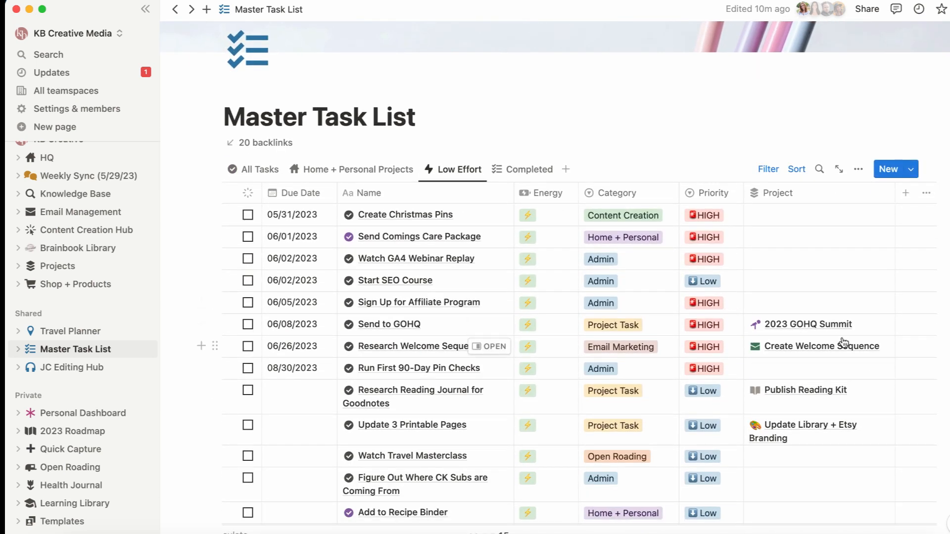
left_click(769, 169)
left_click(357, 196)
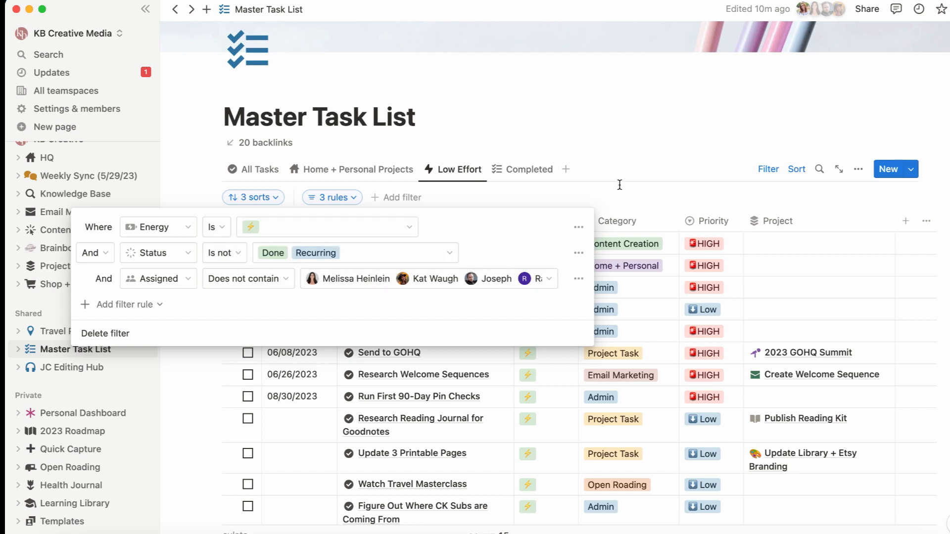
left_click(626, 170)
scroll(761, 291, "down", 1)
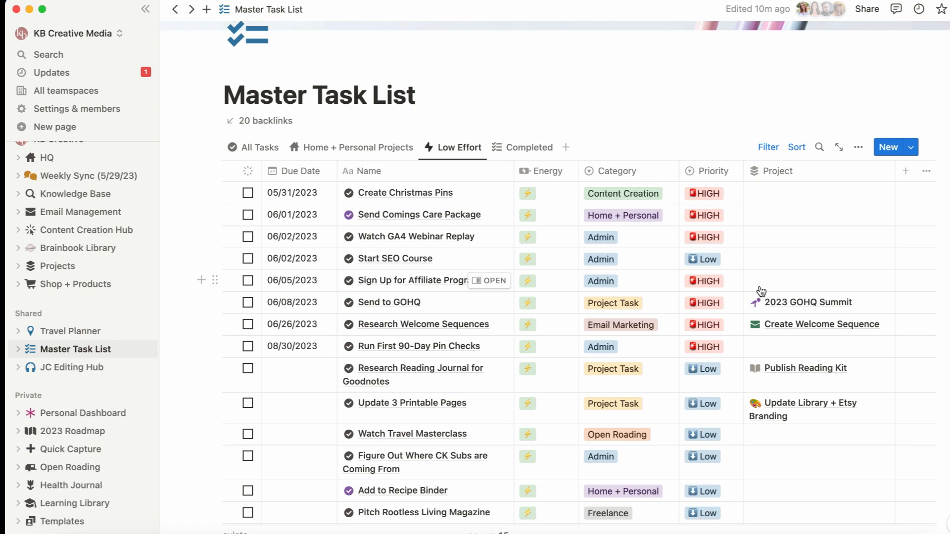
scroll(761, 291, "down", 3)
scroll(761, 291, "up", 4)
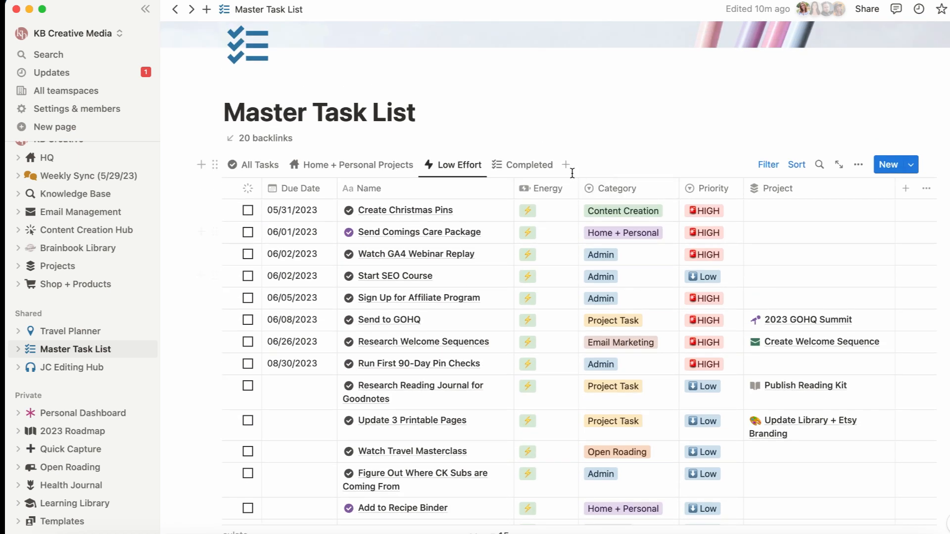
Step: Open the Completed view and inspect its Status filter, closing the filter options without changes
left_click(536, 164)
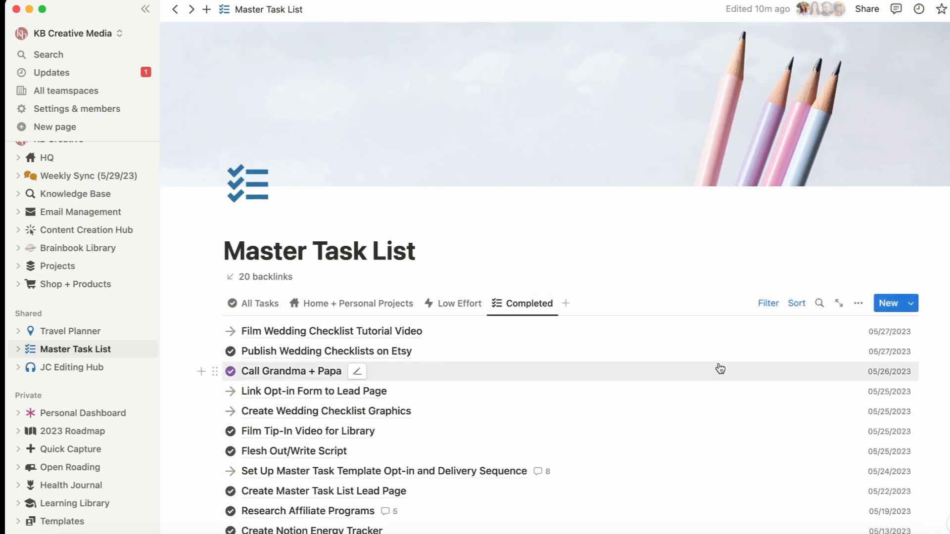
scroll(720, 369, "down", 1)
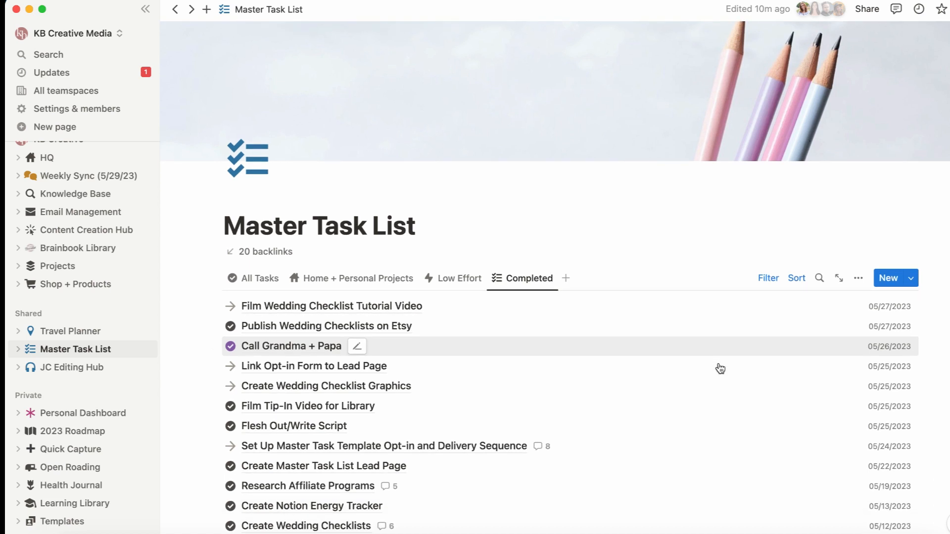
left_click(768, 278)
left_click(364, 306)
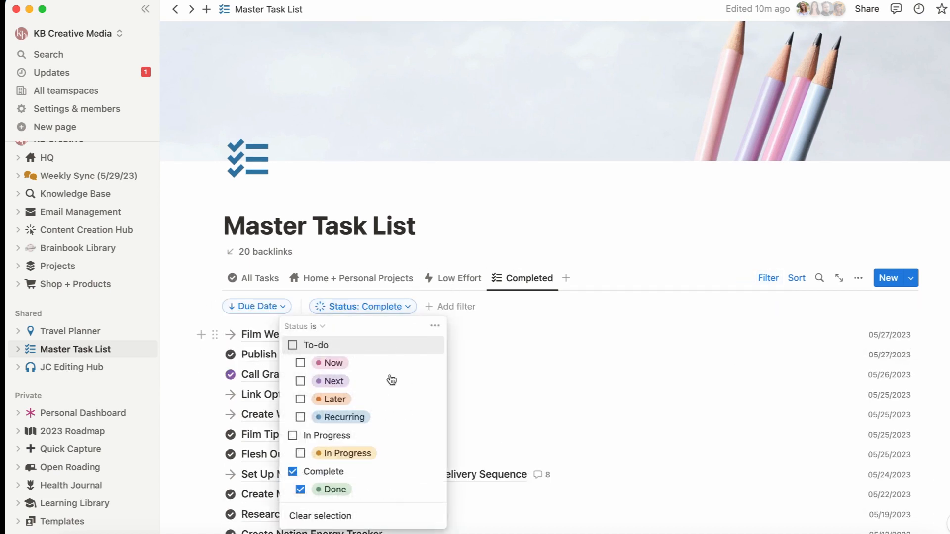
left_click(657, 248)
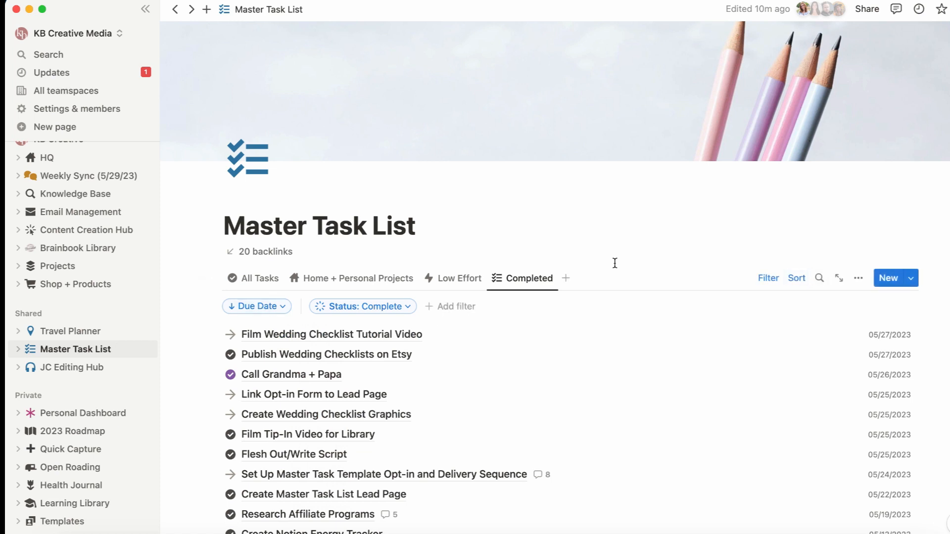
Step: Inspect the Due Date sort rule of the Completed view, leaving it unedited, and browse the completed tasks
left_click(257, 306)
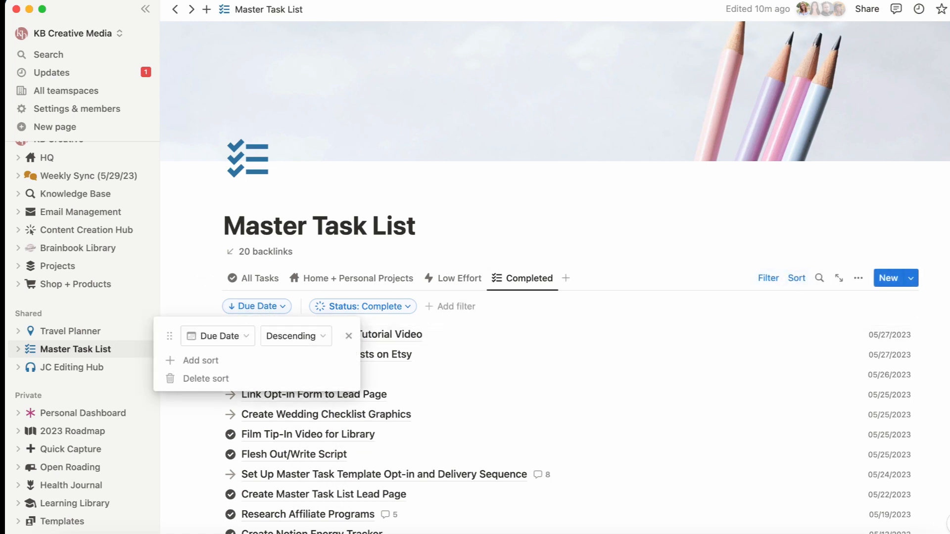
key("Escape")
scroll(867, 393, "down", 5)
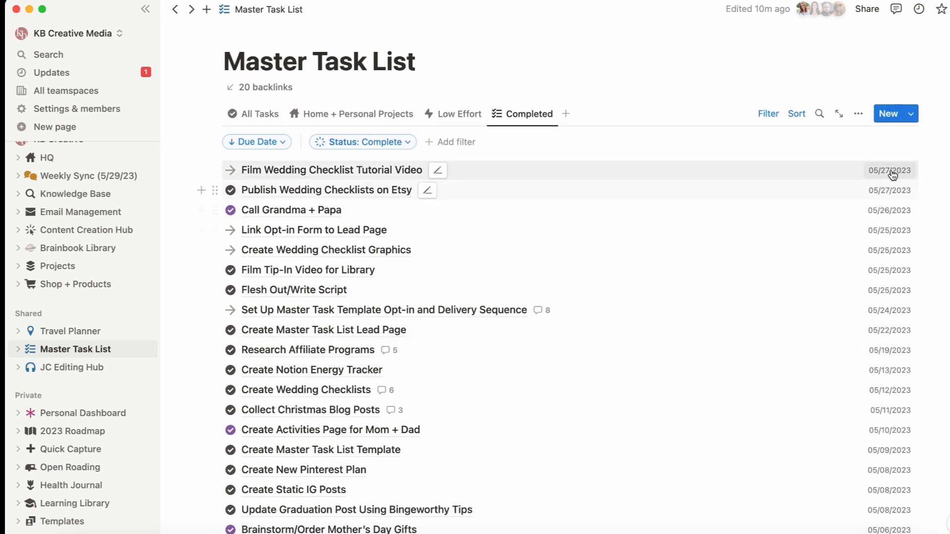
scroll(891, 270, "down", 10)
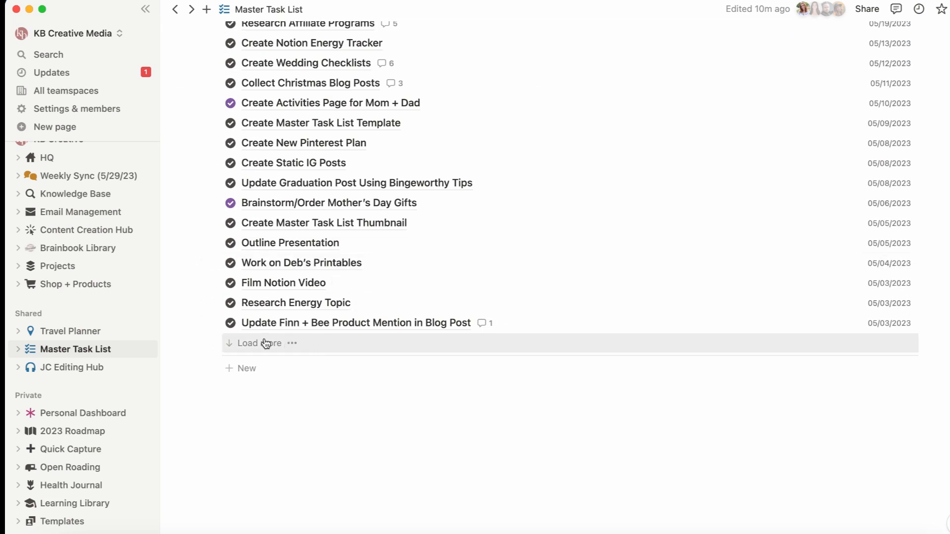
scroll(343, 346, "up", 10)
scroll(346, 341, "down", 4)
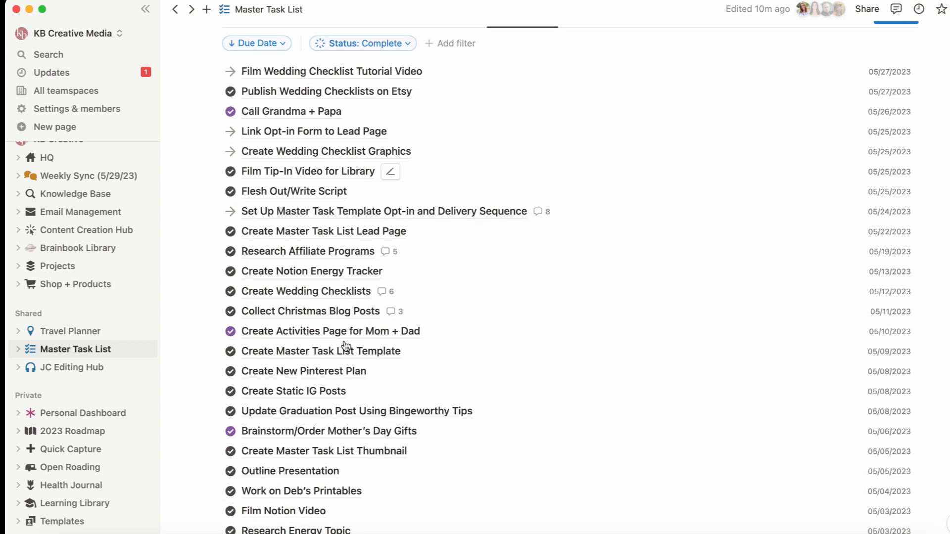
scroll(346, 345, "down", 7)
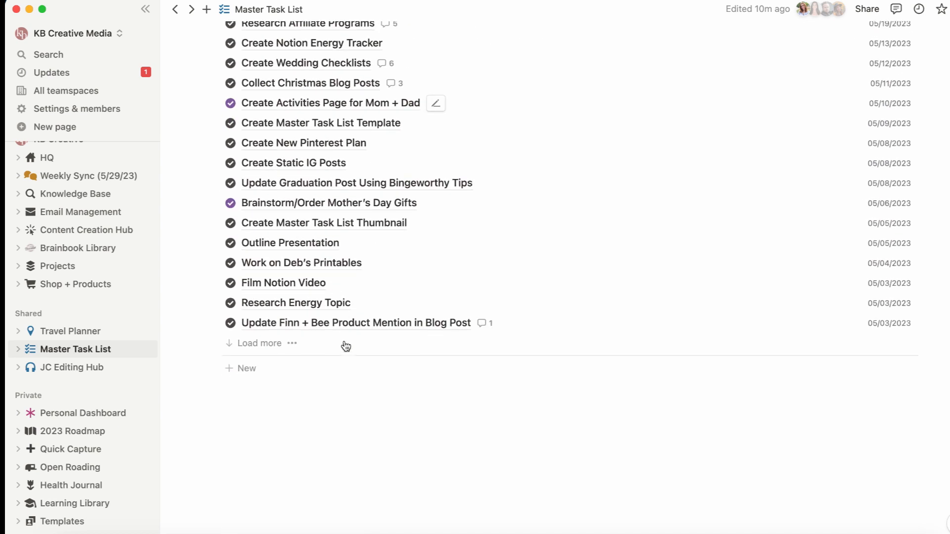
Step: Load more completed tasks, look through the older entries, and hide the filter bar
left_click(271, 345)
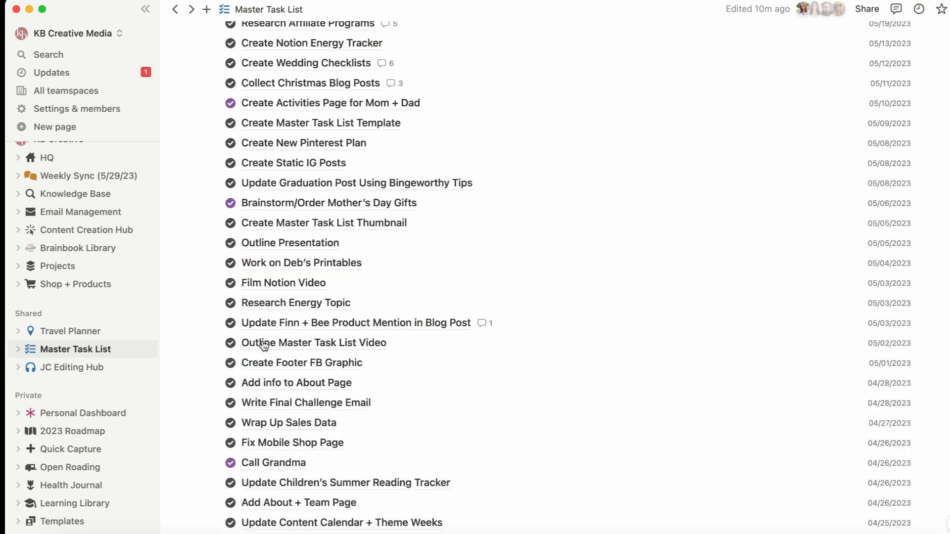
scroll(429, 337, "down", 1)
scroll(416, 356, "down", 15)
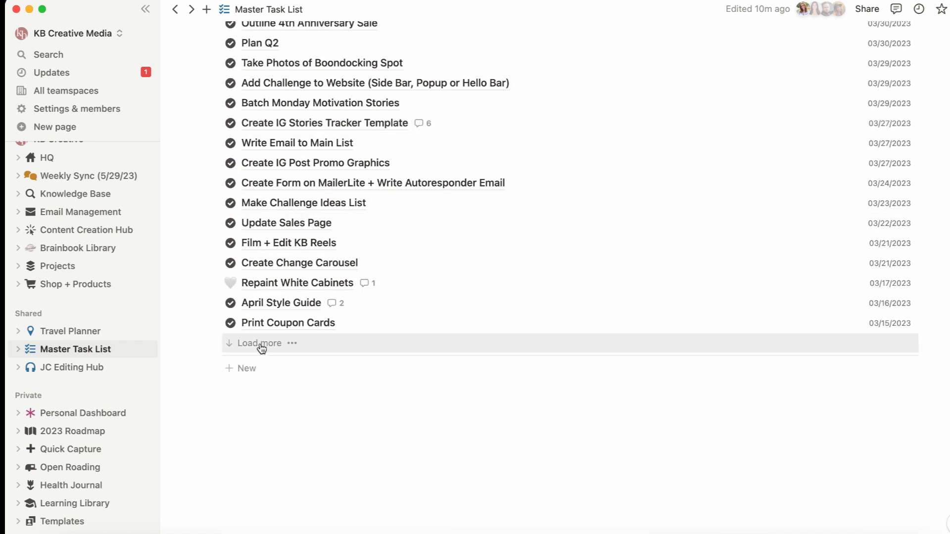
scroll(557, 418, "up", 20)
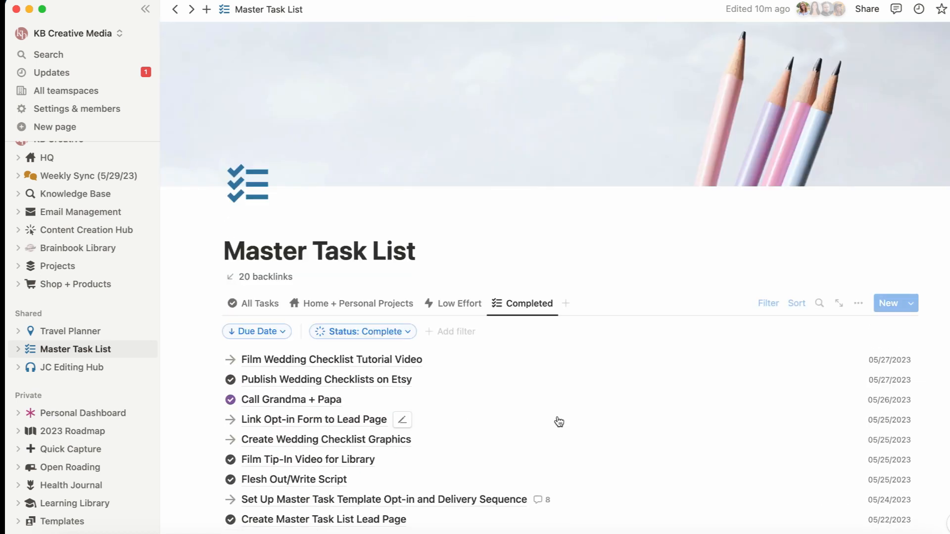
left_click(768, 305)
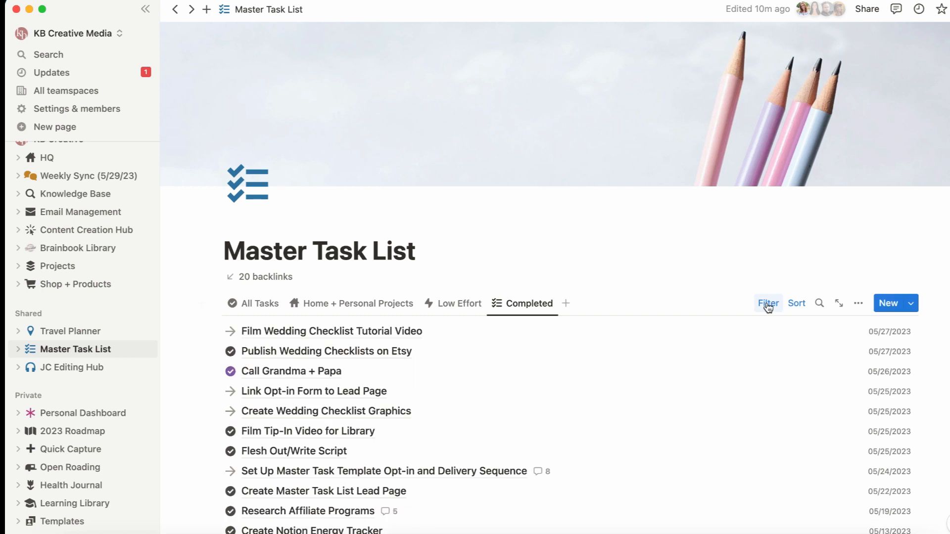
Step: Create a new task from the All Tasks view and look over the template choices on its page
left_click(244, 305)
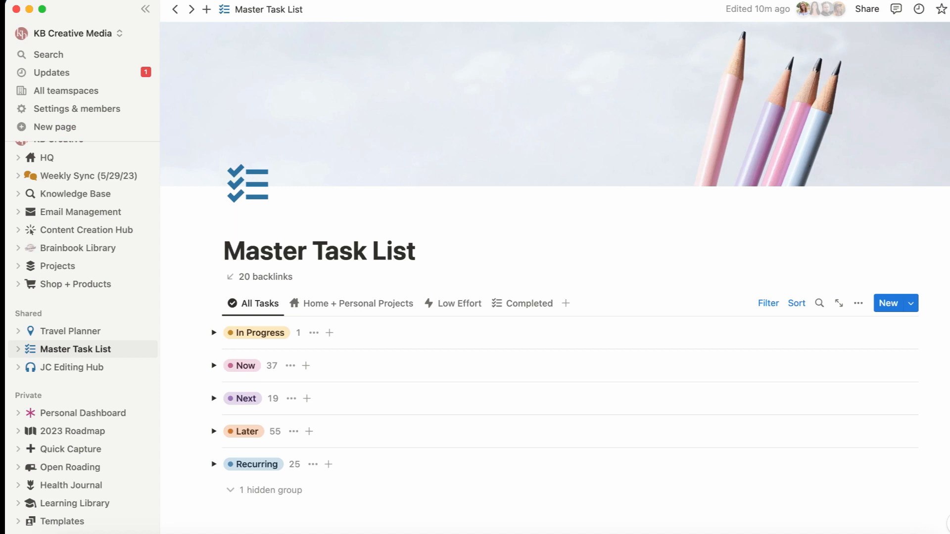
left_click(888, 304)
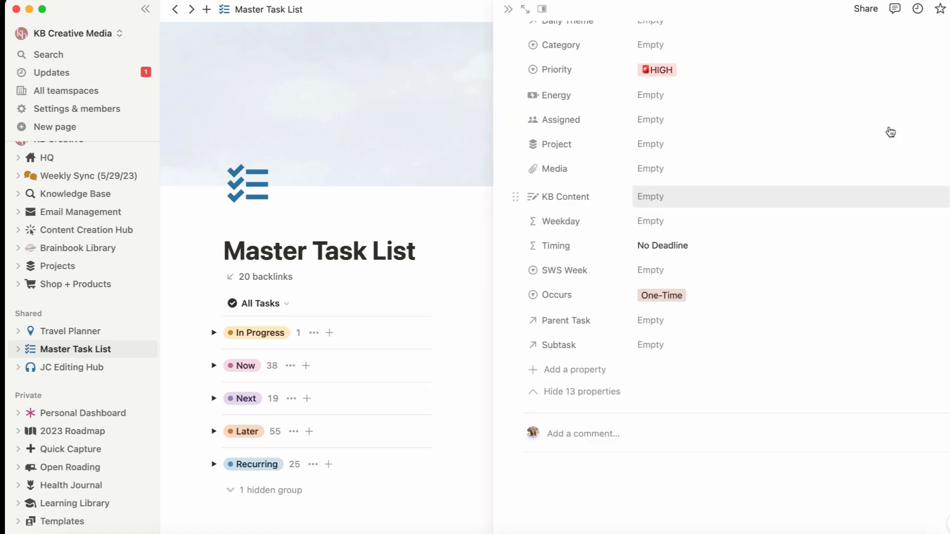
scroll(890, 132, "down", 5)
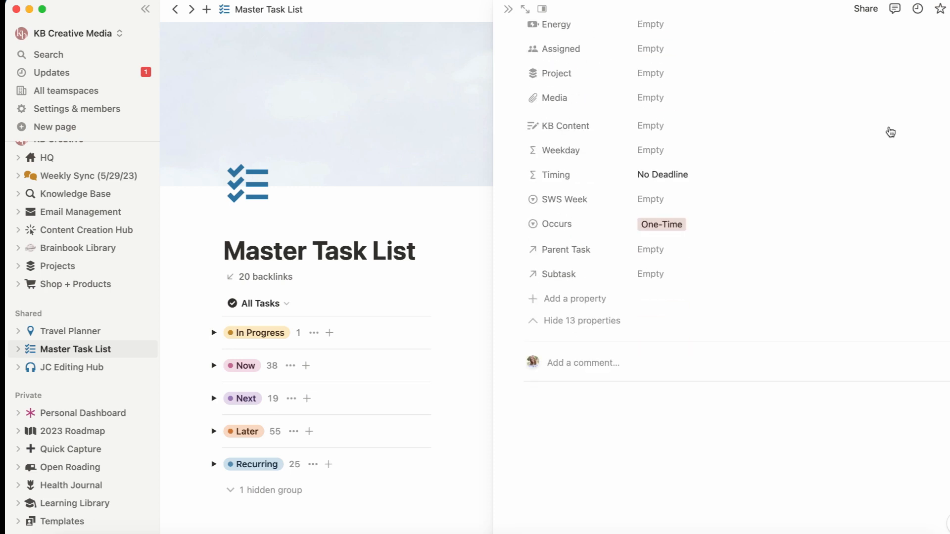
left_click(590, 407)
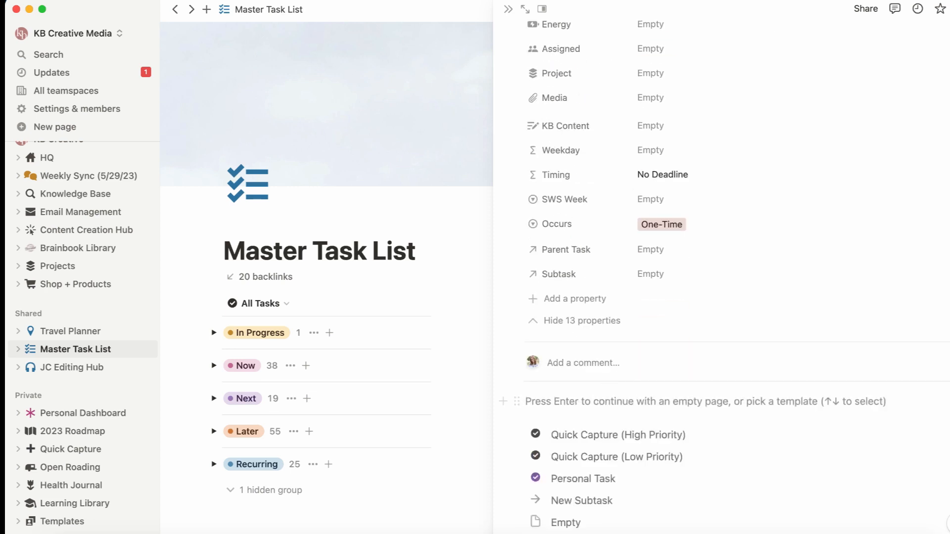
scroll(780, 467, "down", 2)
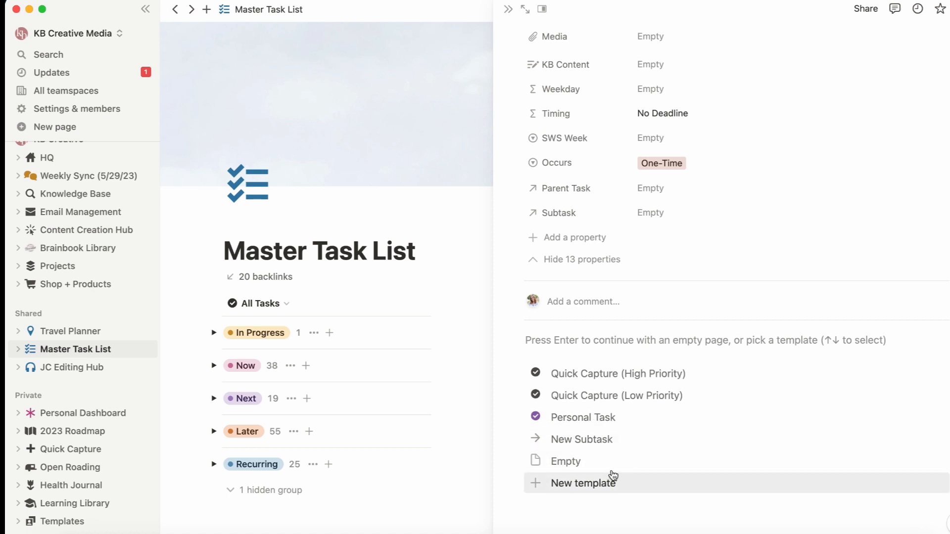
scroll(681, 427, "up", 2)
Step: Apply the Quick Capture (High Priority) template to the new task and review its title and preset properties
left_click(681, 426)
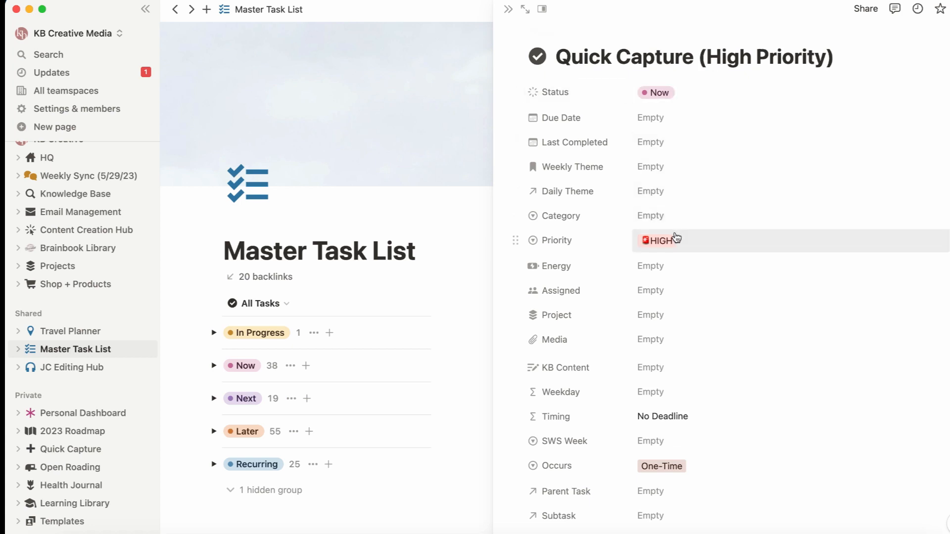
scroll(673, 464, "down", 3)
scroll(672, 465, "up", 3)
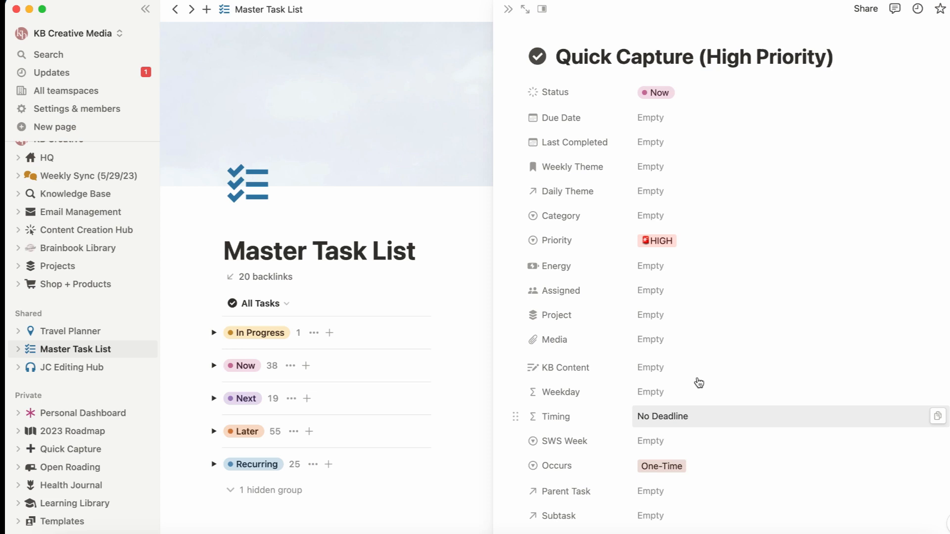
left_click_drag(559, 56, 840, 73)
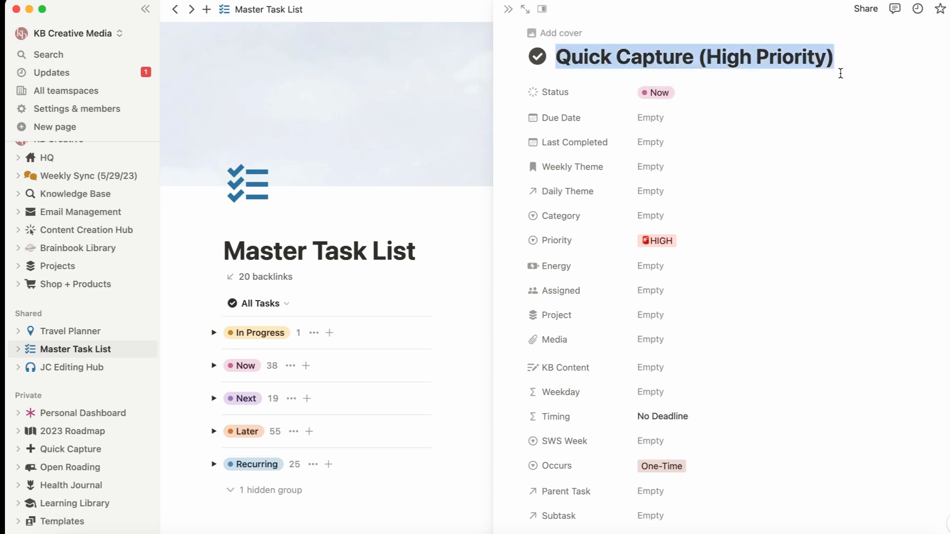
Step: Set the new task's Weekly Theme to Etsy + Shopify and its Energy to two lightning bolts
left_click(652, 169)
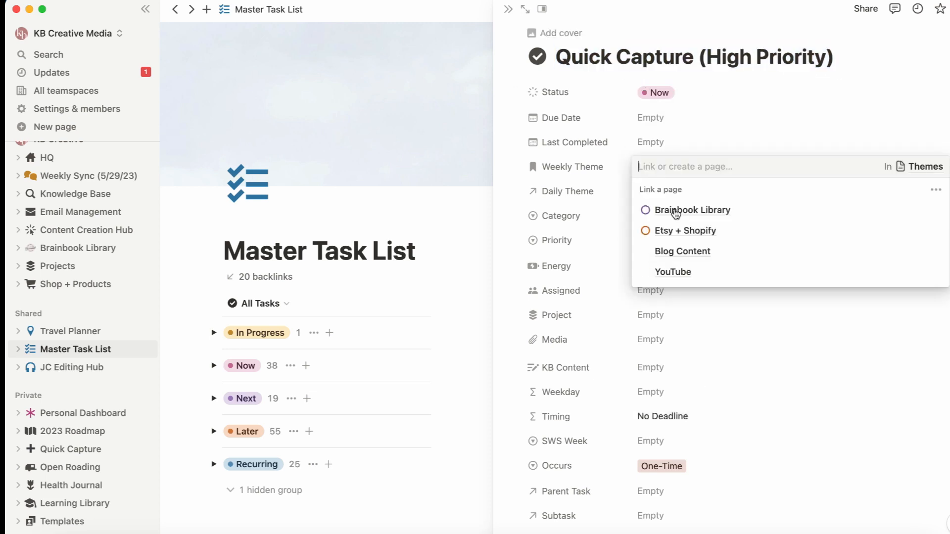
left_click(733, 231)
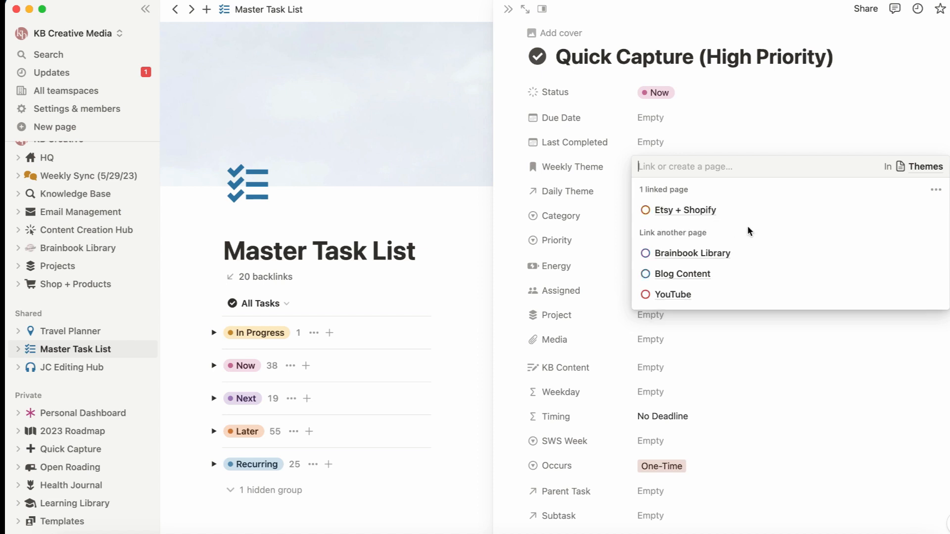
left_click(754, 352)
left_click(662, 271)
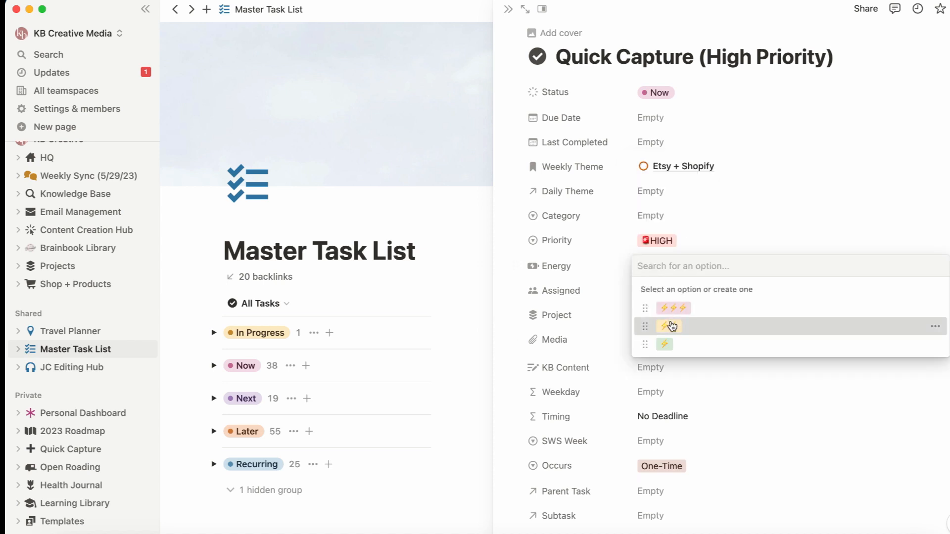
left_click(667, 324)
Step: Link Evening Skincare Routine as the task's KB Content and close the task page
left_click(774, 380)
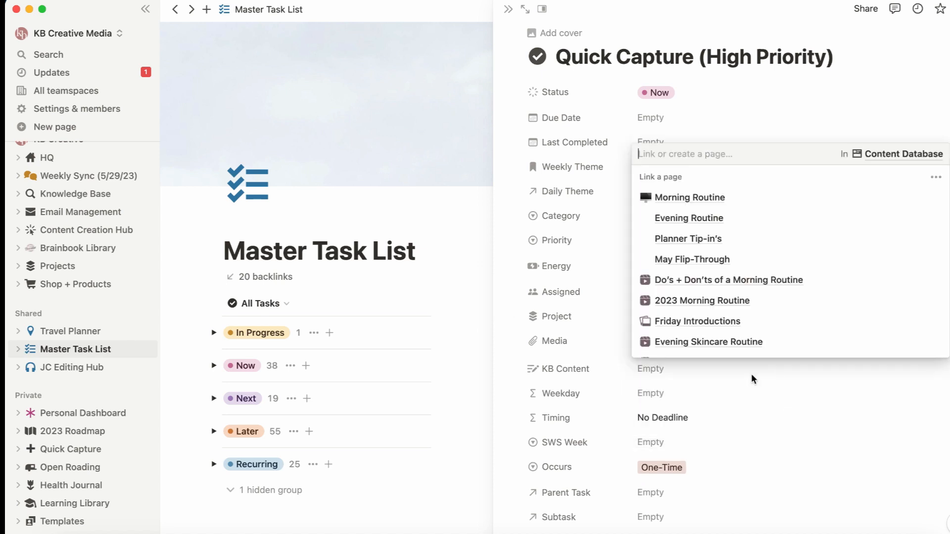
left_click(732, 337)
left_click(874, 90)
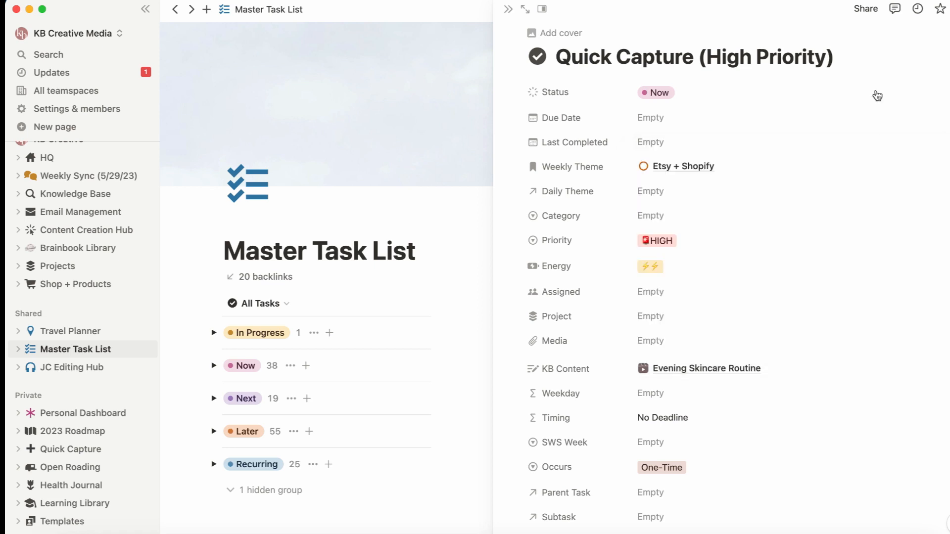
left_click(508, 9)
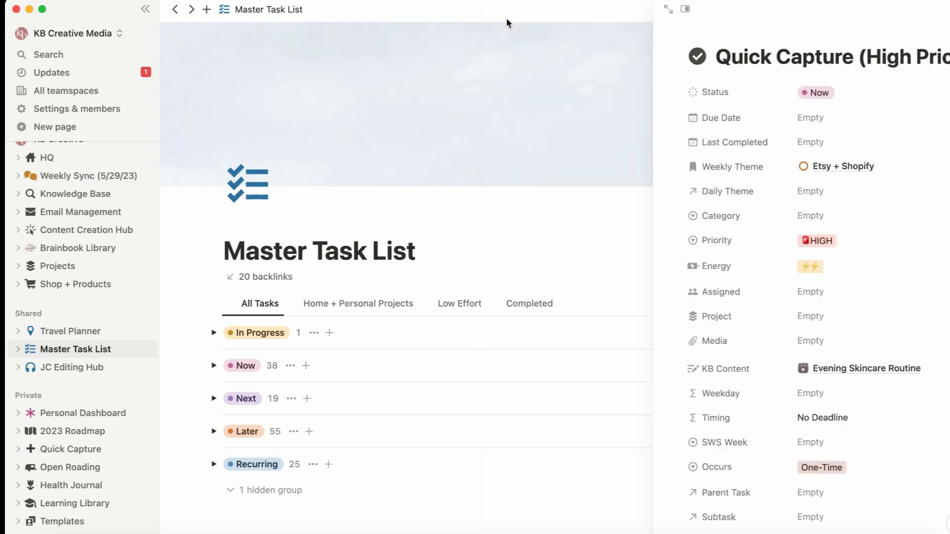
Step: Open the Home + Personal Projects view, browse its tasks, and check its filter and sort rules before hiding them
left_click(349, 310)
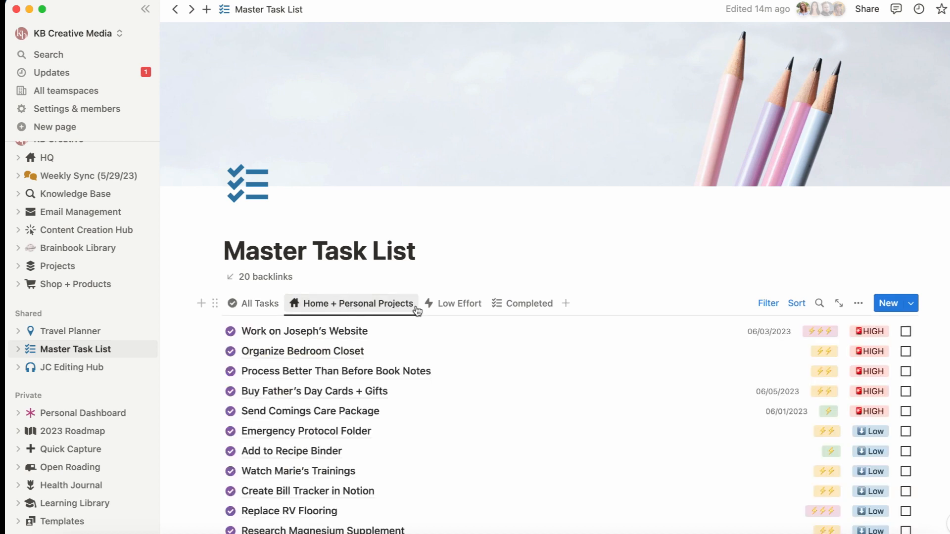
scroll(577, 346, "down", 5)
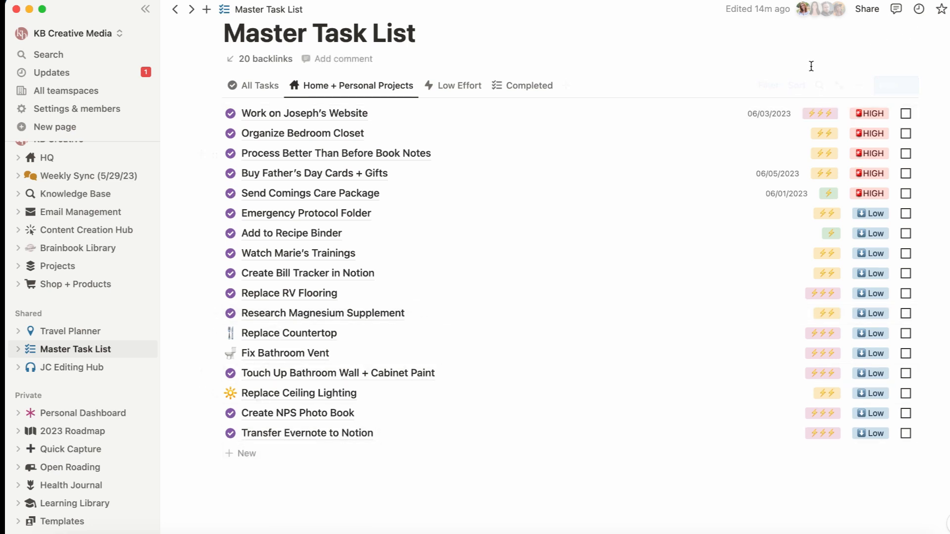
left_click(768, 86)
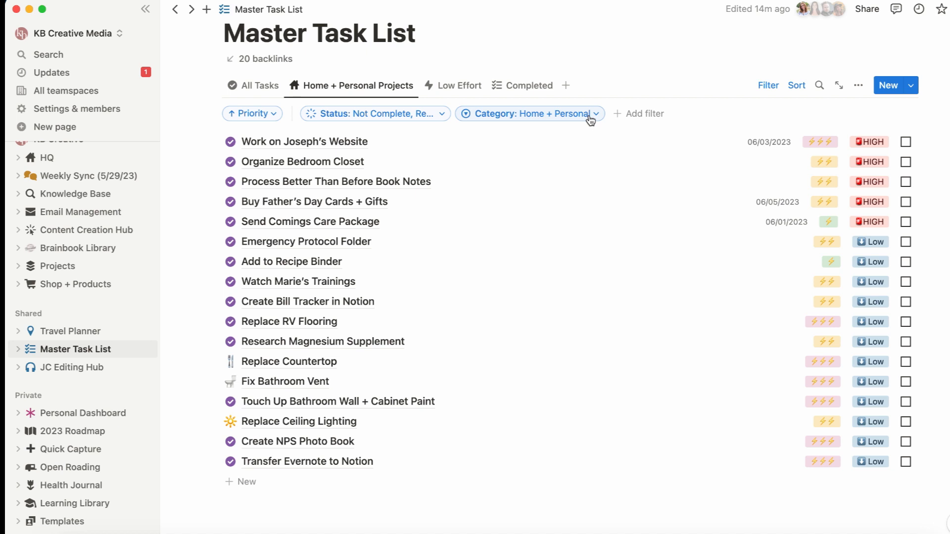
left_click(768, 86)
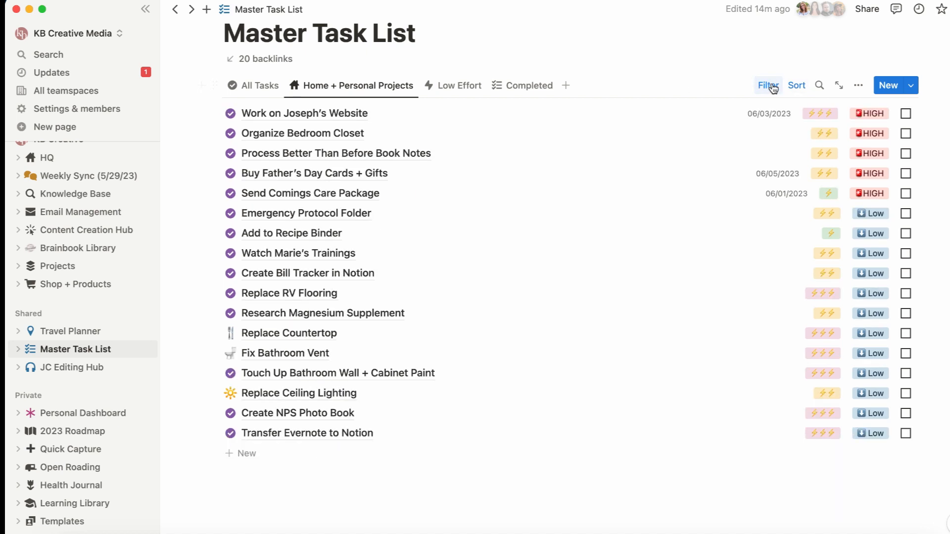
Step: Add a task to the Home + Personal Projects list and apply the Personal Task template on its page
left_click(240, 454)
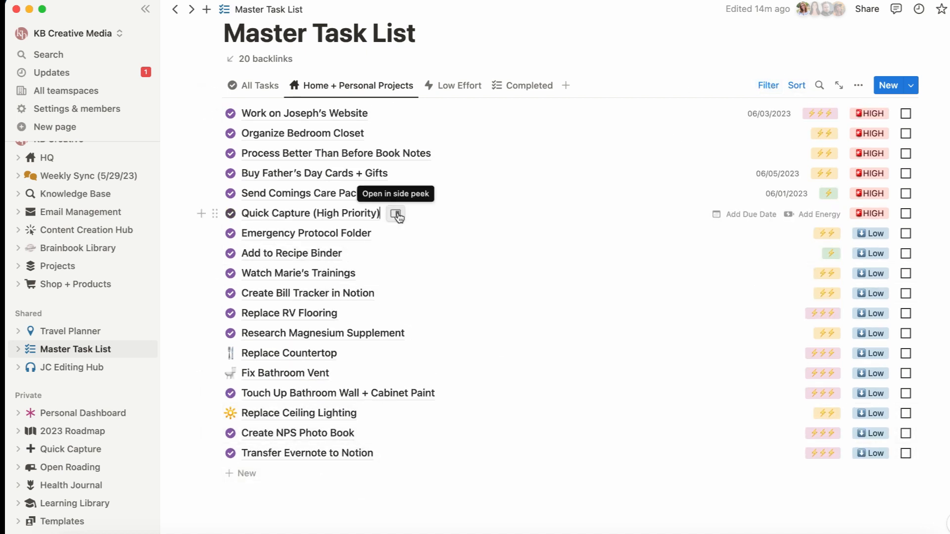
left_click(396, 213)
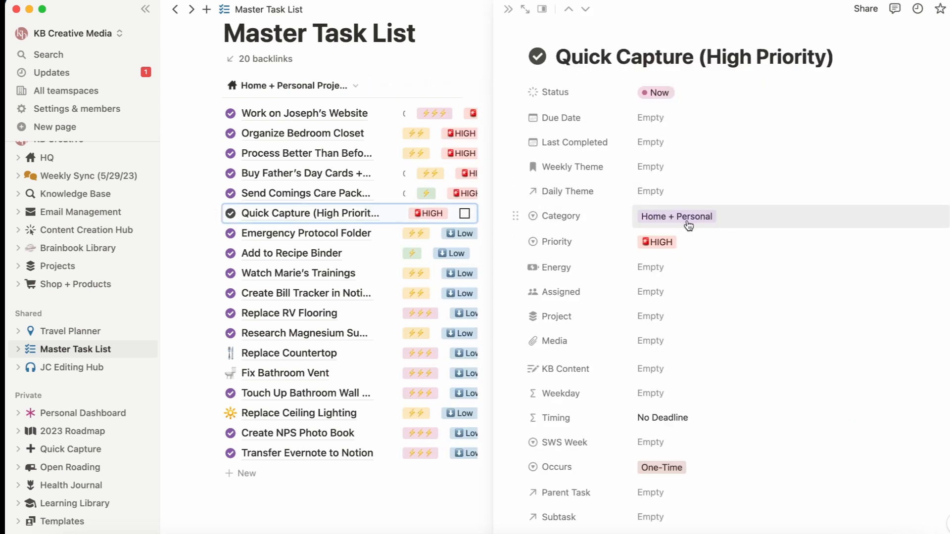
scroll(688, 226, "down", 5)
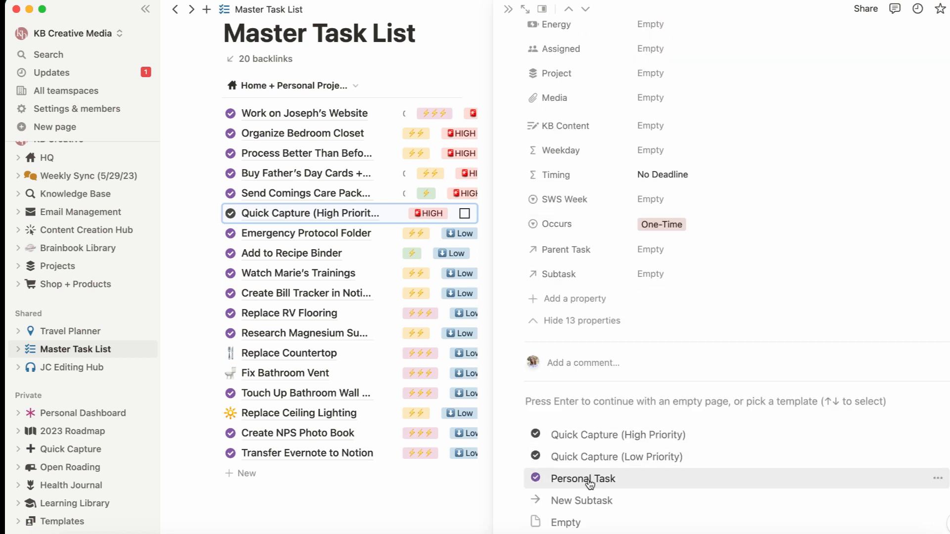
left_click(589, 479)
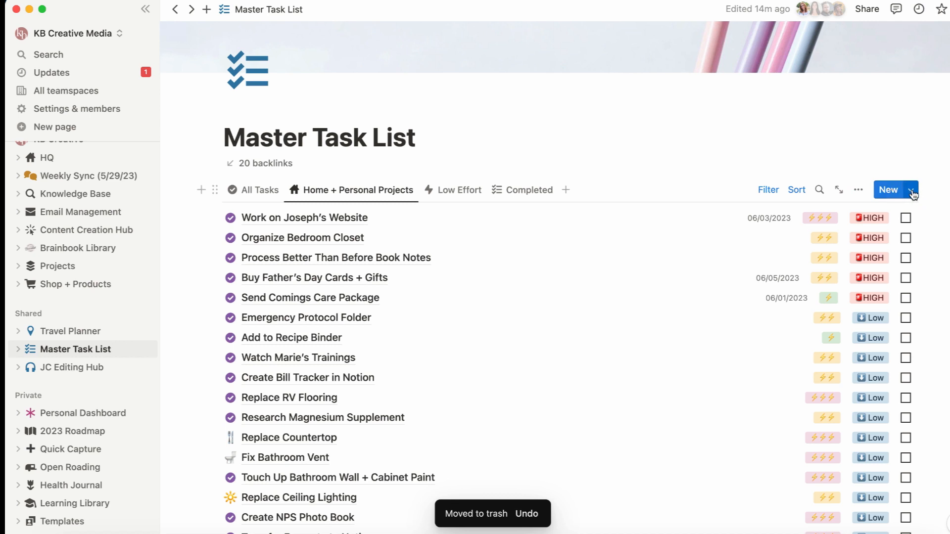
Step: Create a new template in the All Tasks database and title it New Task High Priority Freelance
left_click(912, 192)
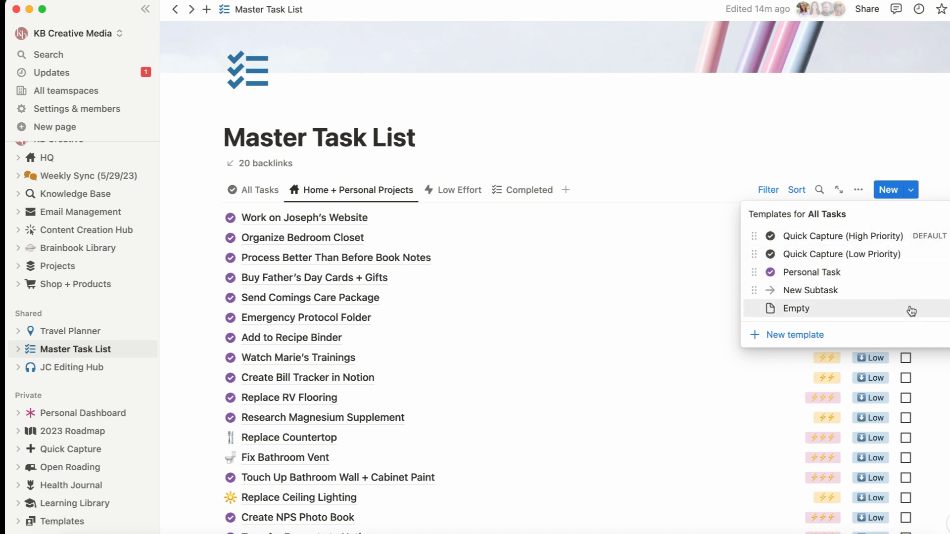
left_click(773, 337)
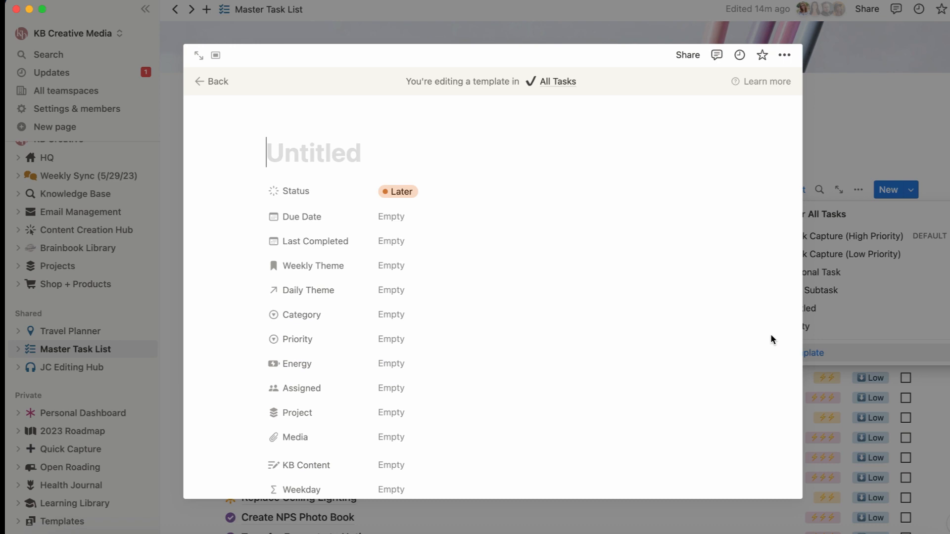
type("New Task ")
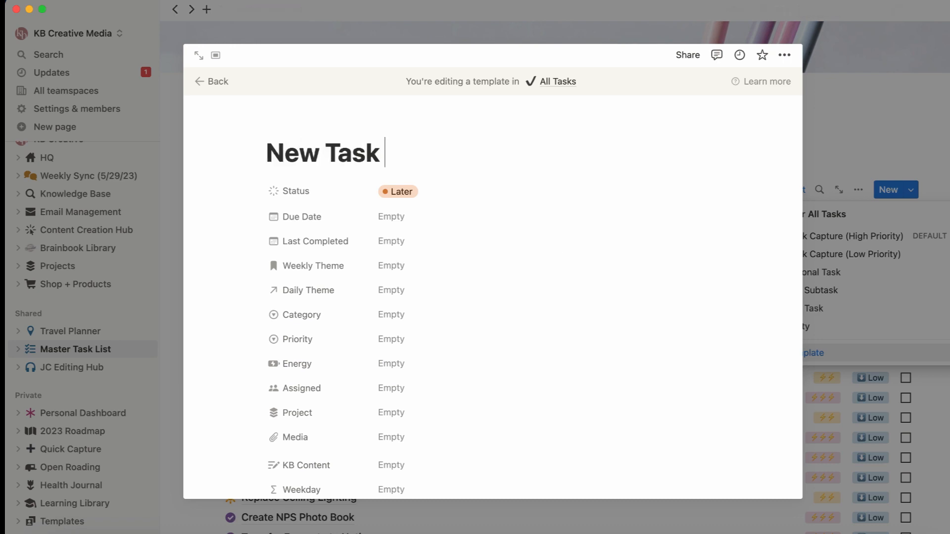
type("High Priority Freel")
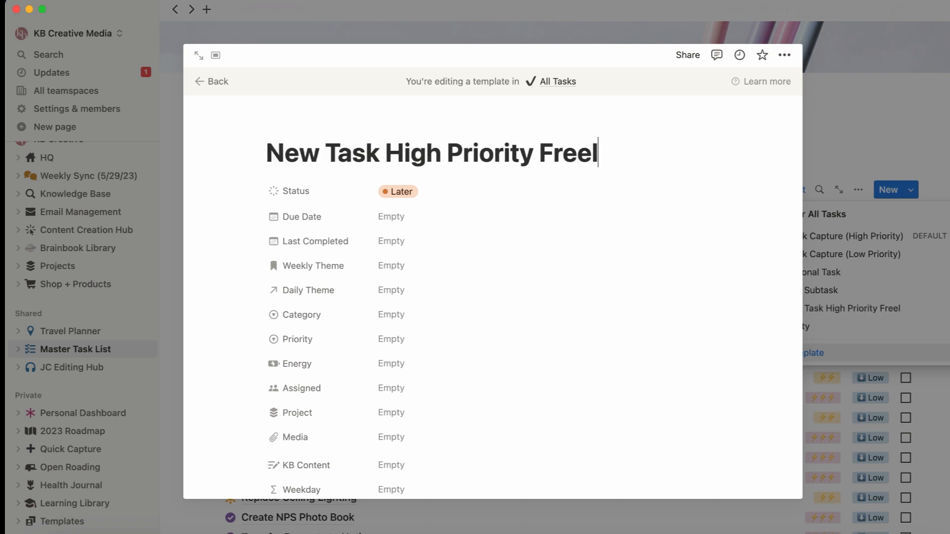
type("ance")
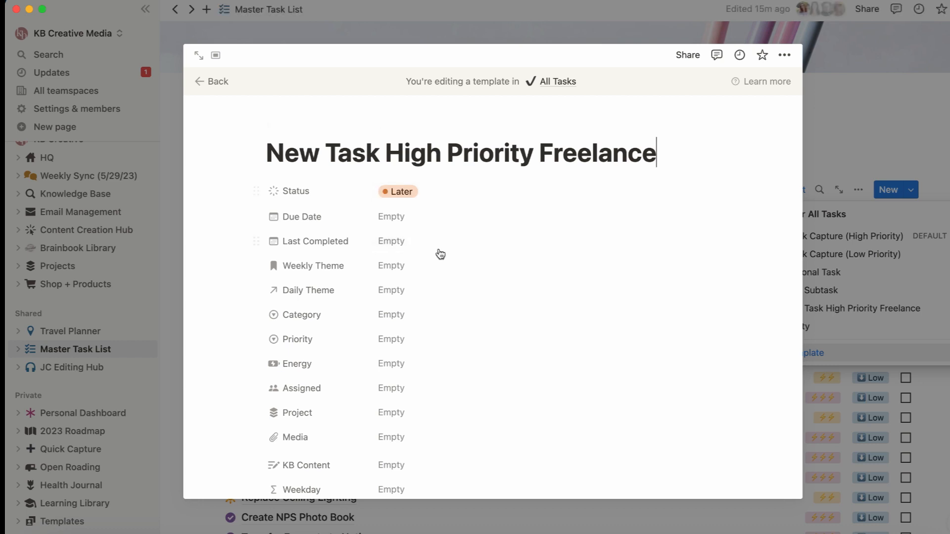
Step: Set the new template's Status to Now and its Category to Freelance
left_click(413, 197)
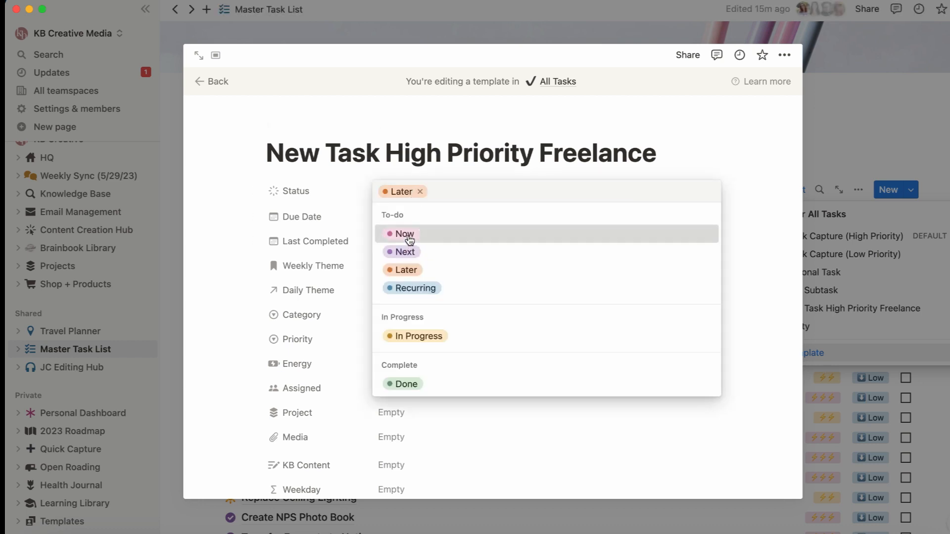
left_click(345, 234)
left_click(398, 321)
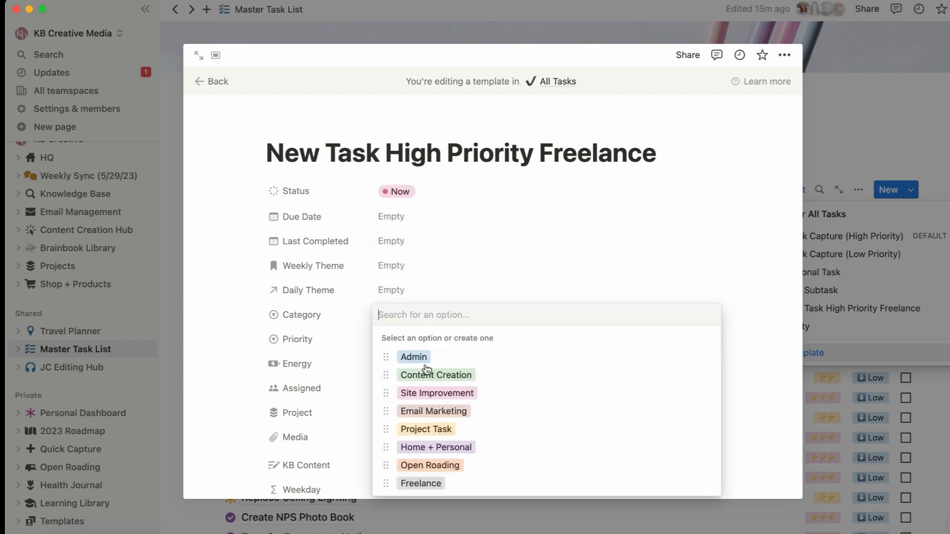
left_click(425, 483)
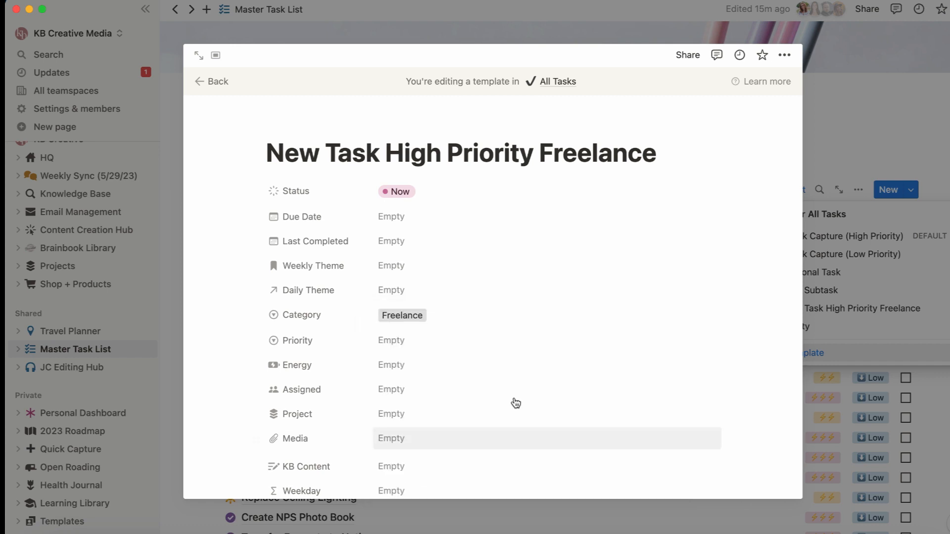
Step: Set the template's Priority to HIGH and its Energy to two lightning bolts
left_click(412, 343)
left_click(411, 386)
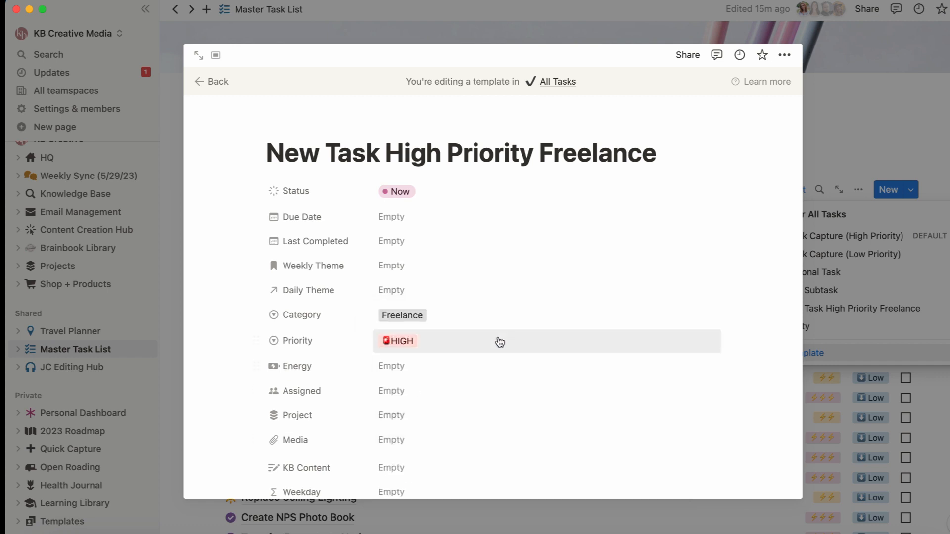
left_click(414, 367)
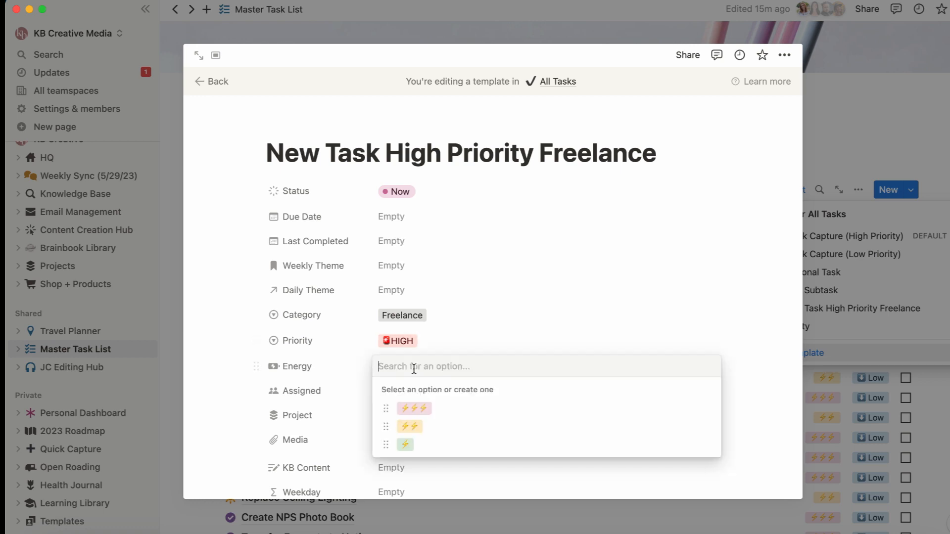
left_click(426, 432)
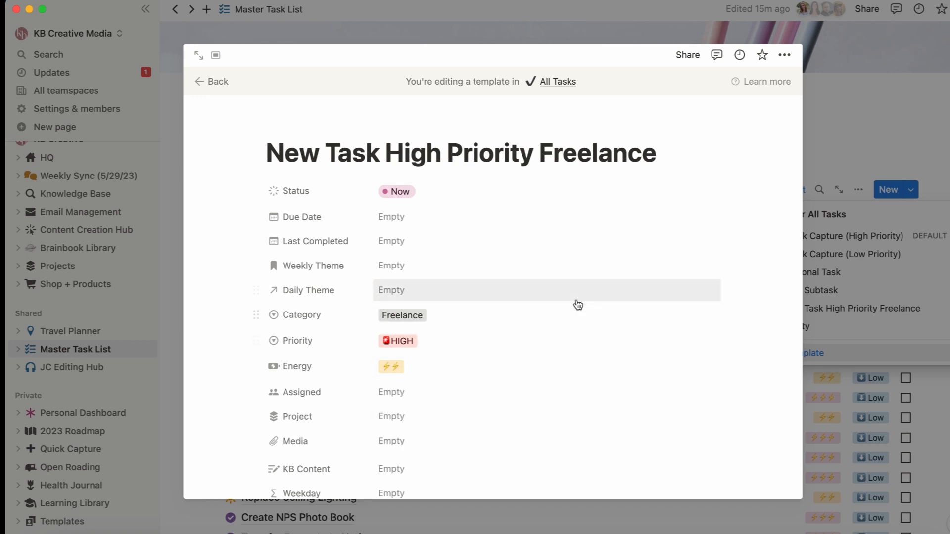
scroll(577, 310, "down", 5)
scroll(577, 310, "up", 5)
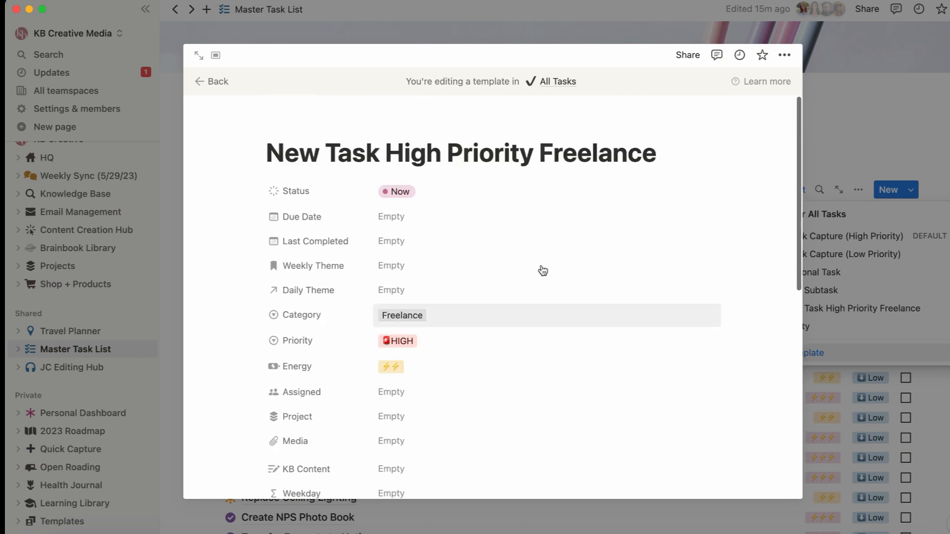
Step: Give the template a yellow circled check icon, searching the icons for "check", and close the template editor
left_click(287, 133)
left_click(219, 224)
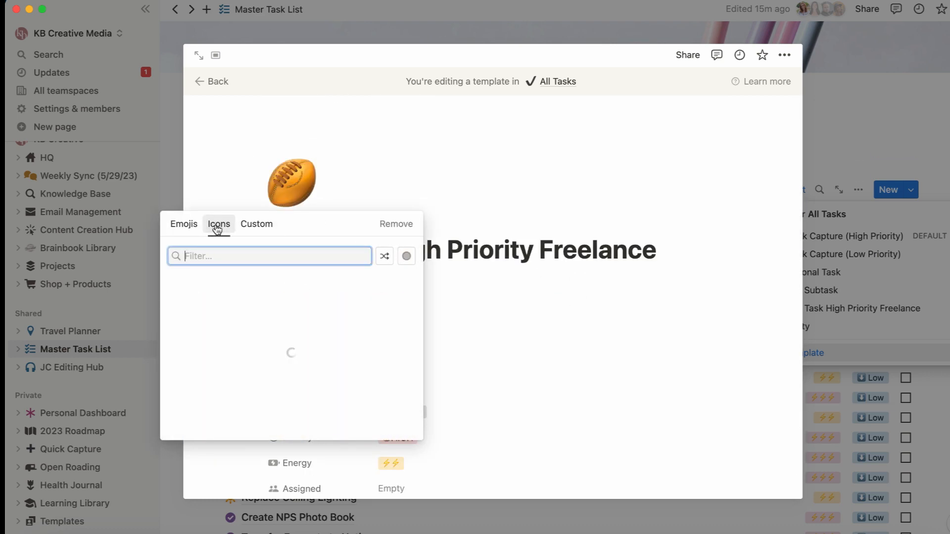
type("check")
mouse_move(262, 290)
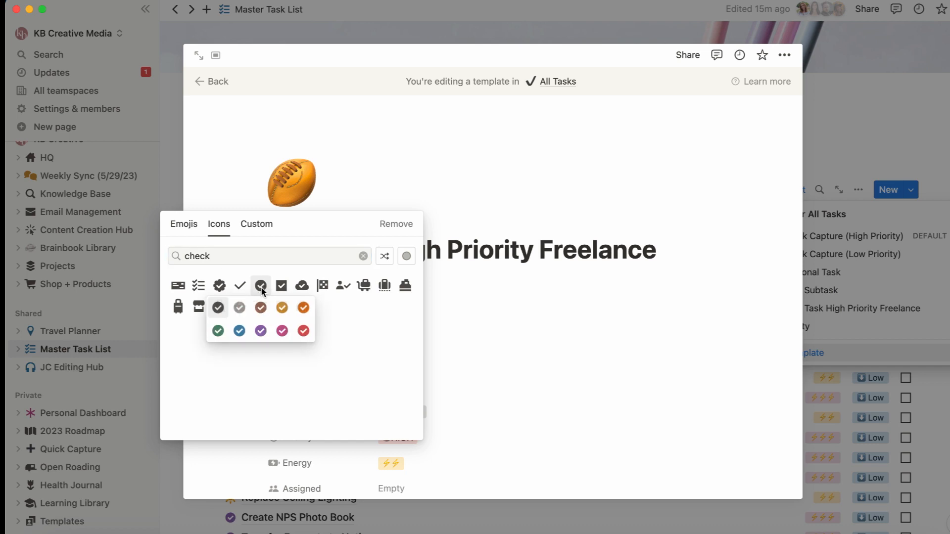
left_click(282, 308)
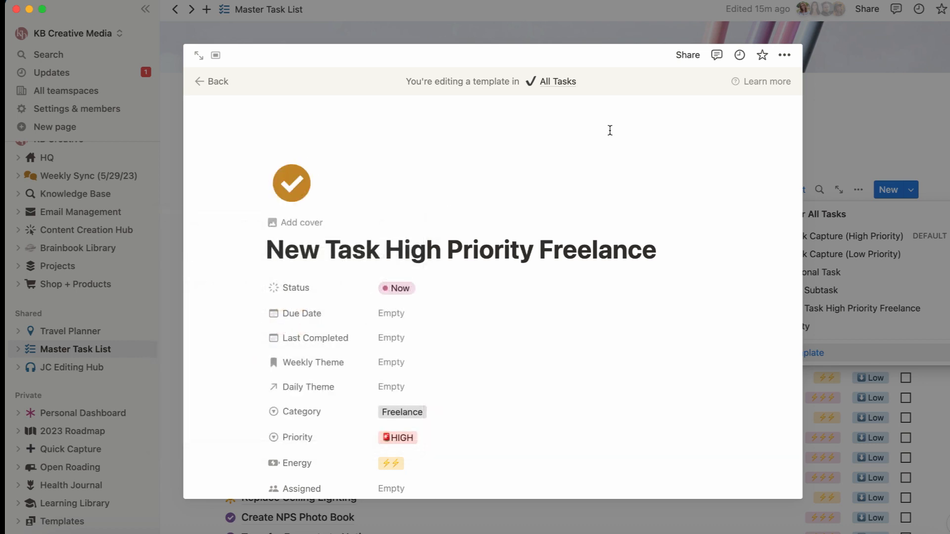
left_click(928, 119)
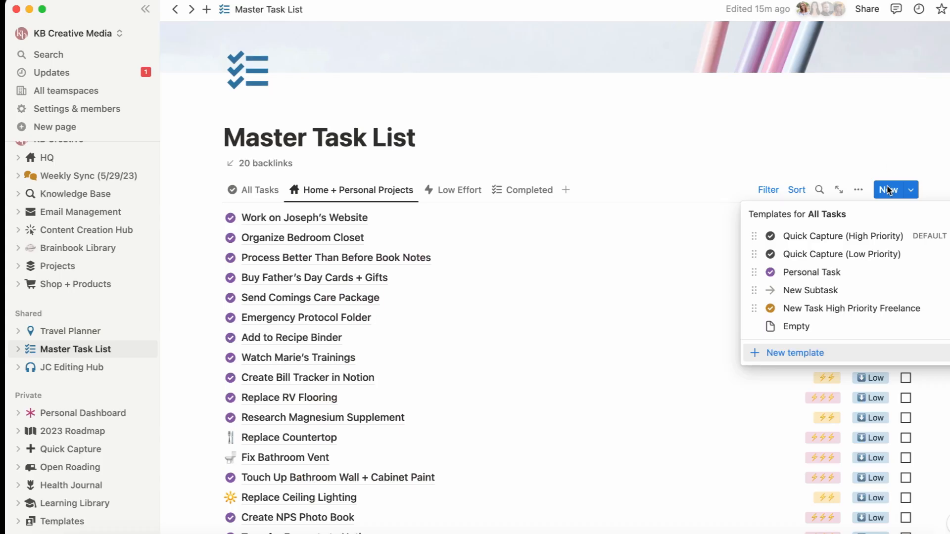
Step: Add a task from the New Task High Priority Freelance template and close its page
left_click(799, 315)
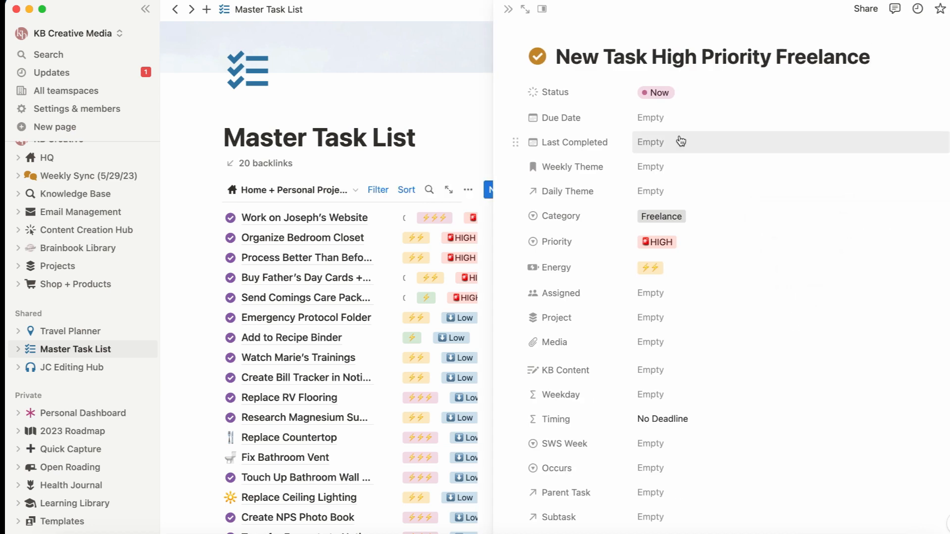
left_click(506, 10)
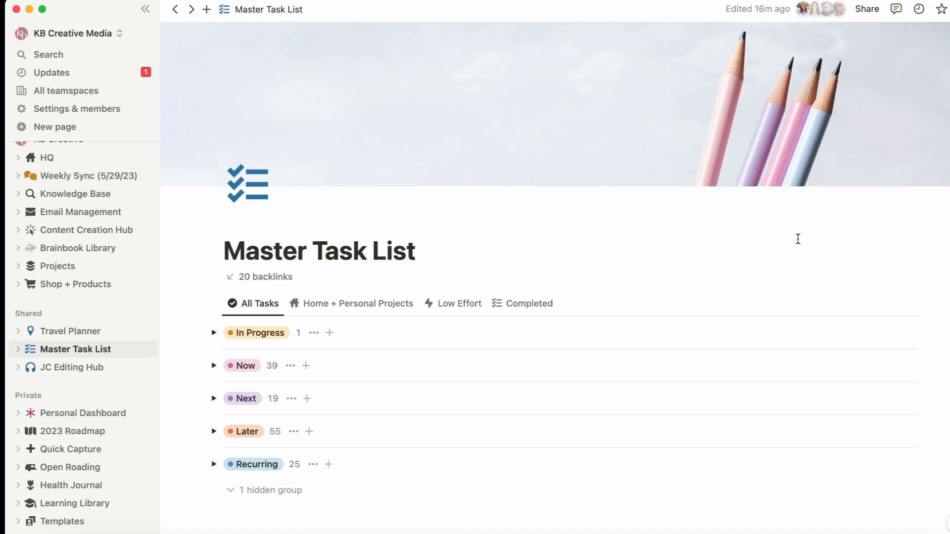
Step: Open the Personal Dashboard and check the filter rules of the Brain Dump task list
left_click(99, 416)
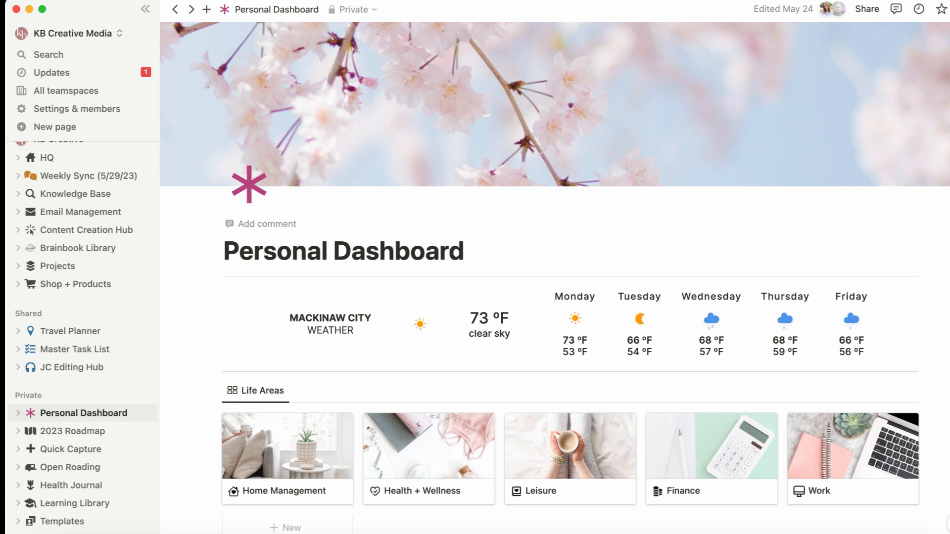
scroll(556, 277, "down", 5)
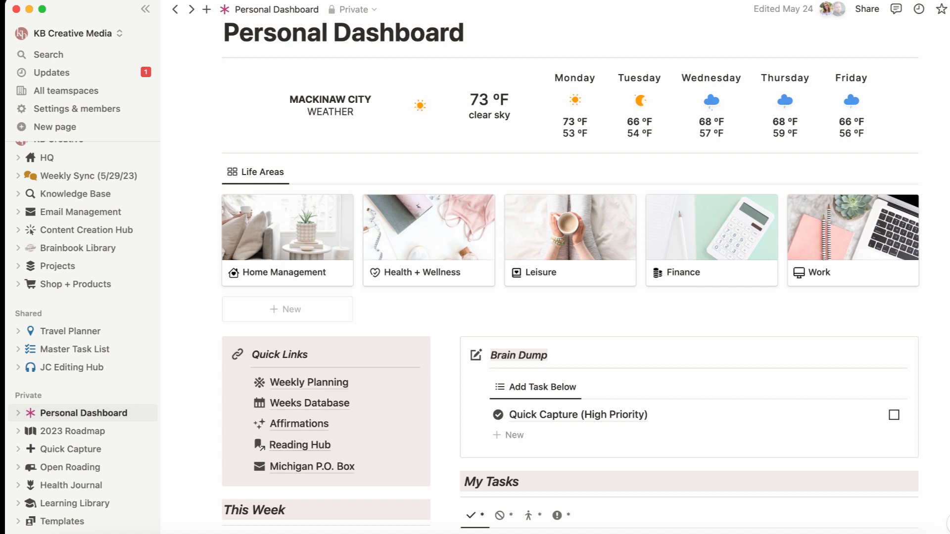
scroll(571, 277, "down", 5)
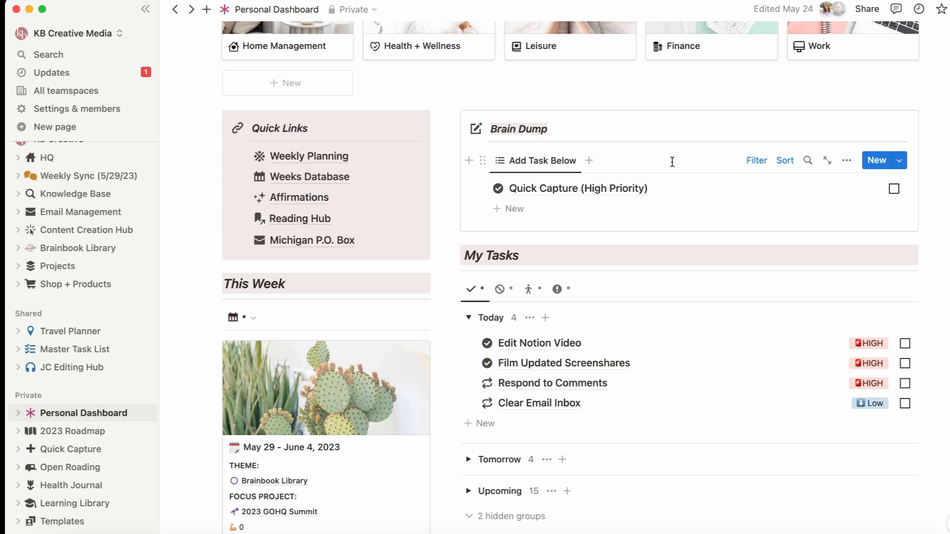
left_click(755, 163)
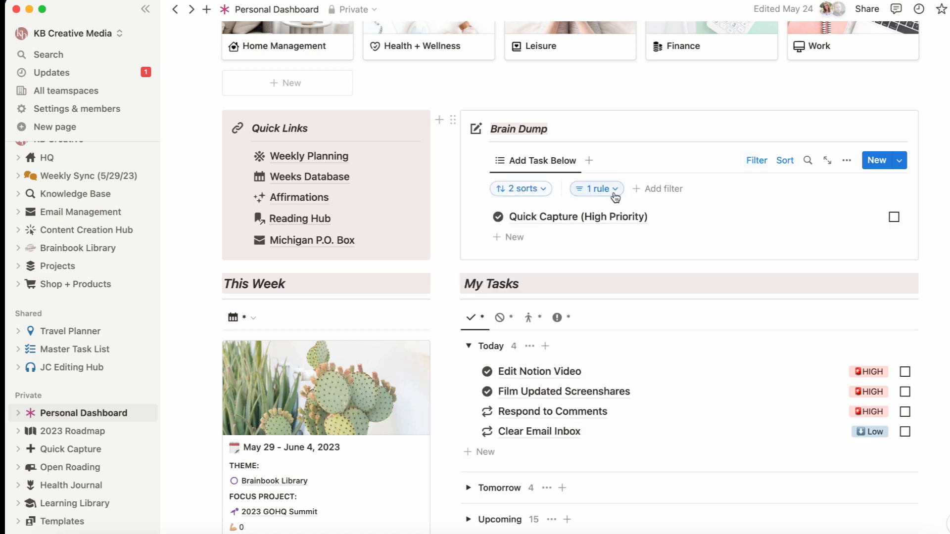
left_click(597, 189)
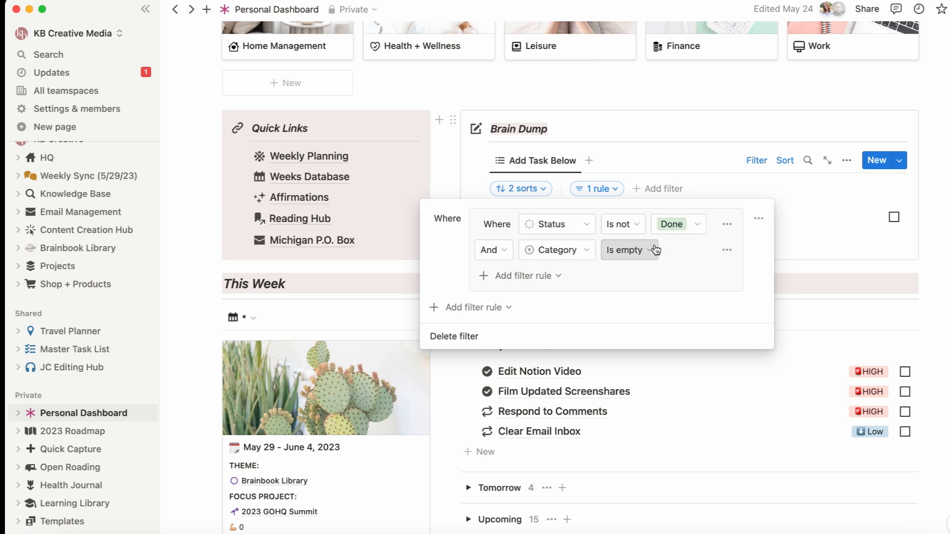
left_click(842, 180)
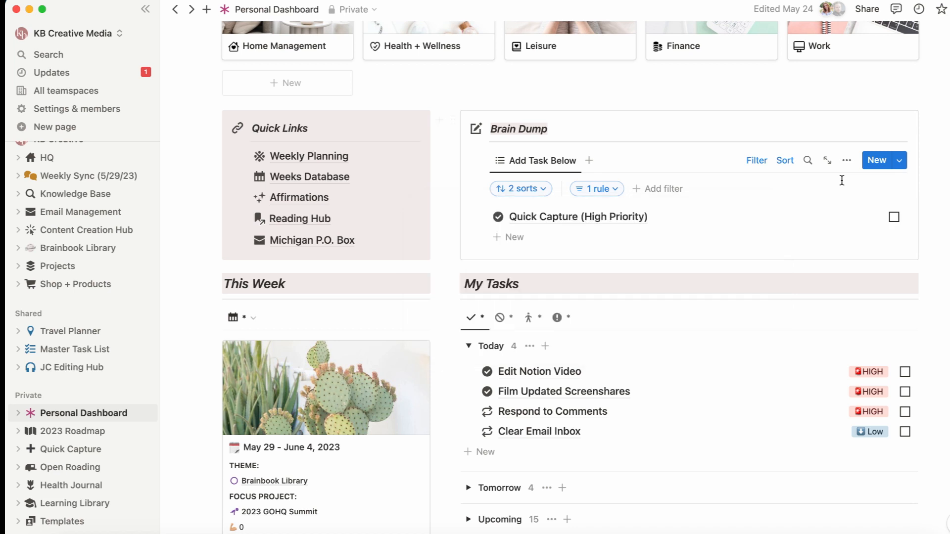
Step: Set the Category of the Brain Dump task Quick Capture (High Priority) to Admin, close its page and hide the list's filter bar
left_click(621, 225)
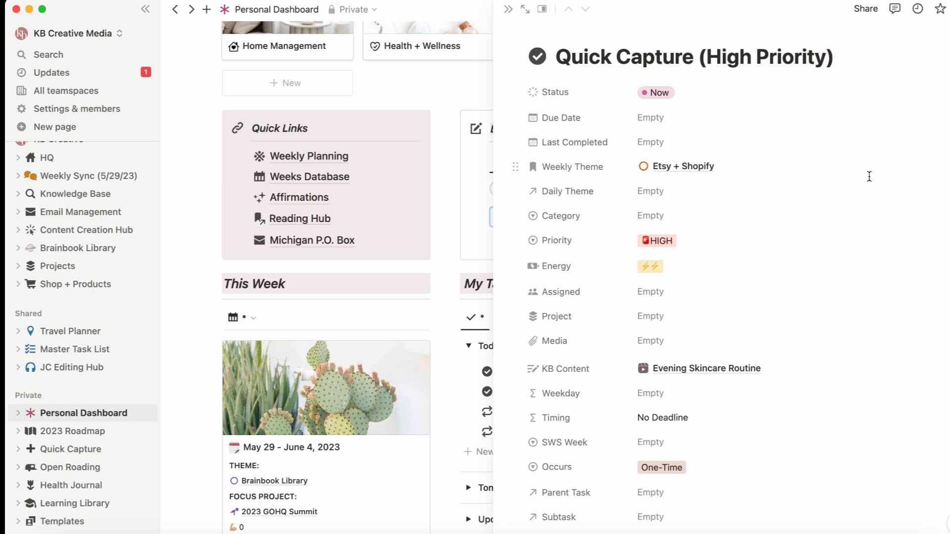
left_click(689, 216)
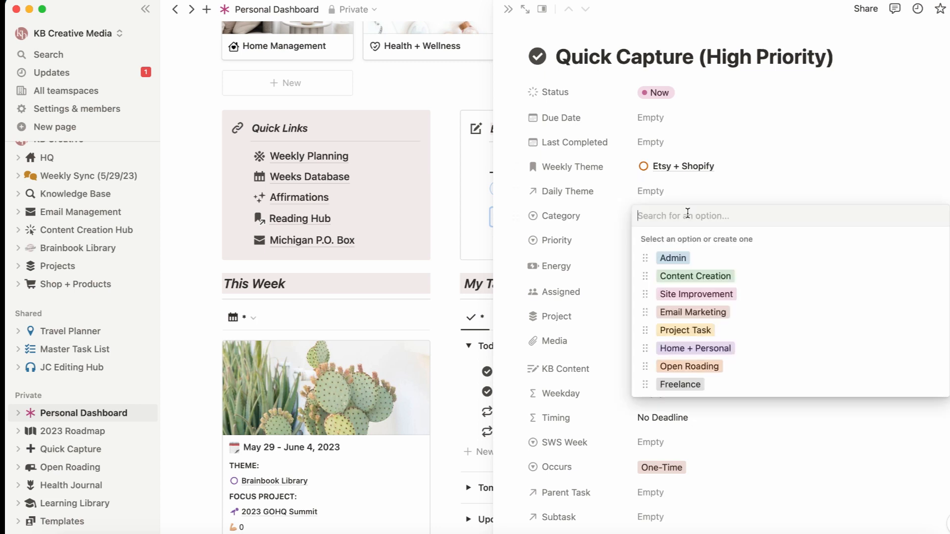
left_click(667, 259)
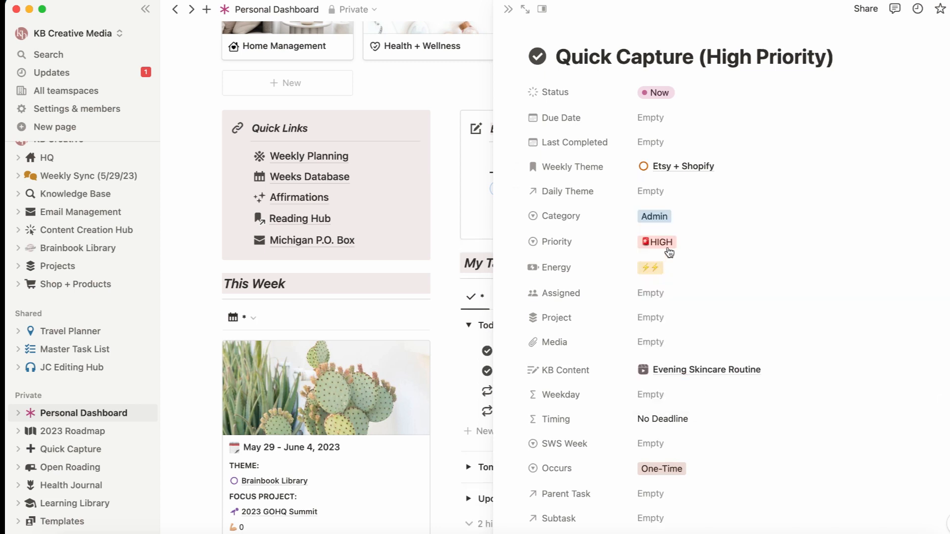
left_click(508, 9)
left_click(756, 160)
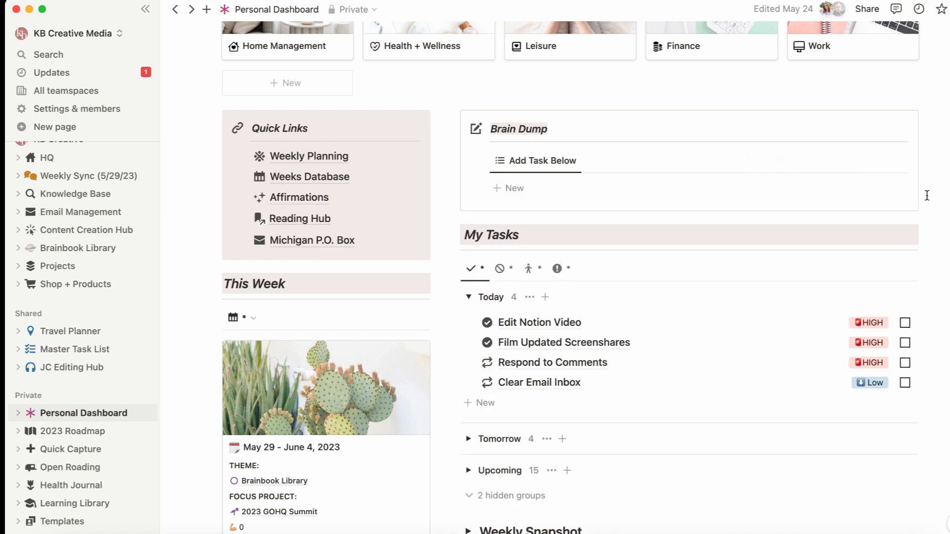
Step: Check which property groups the My Tasks list in its view options, and close the options
scroll(922, 332, "down", 3)
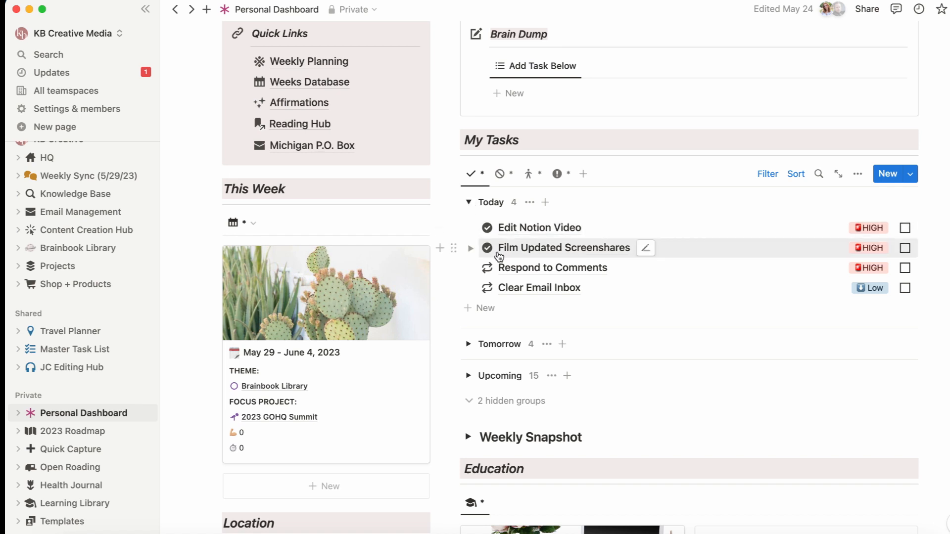
left_click(857, 174)
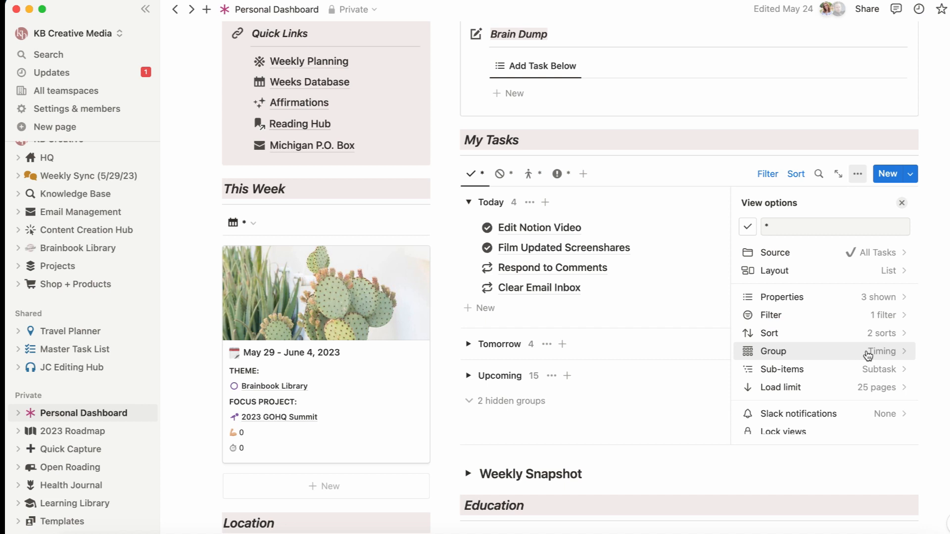
left_click(901, 203)
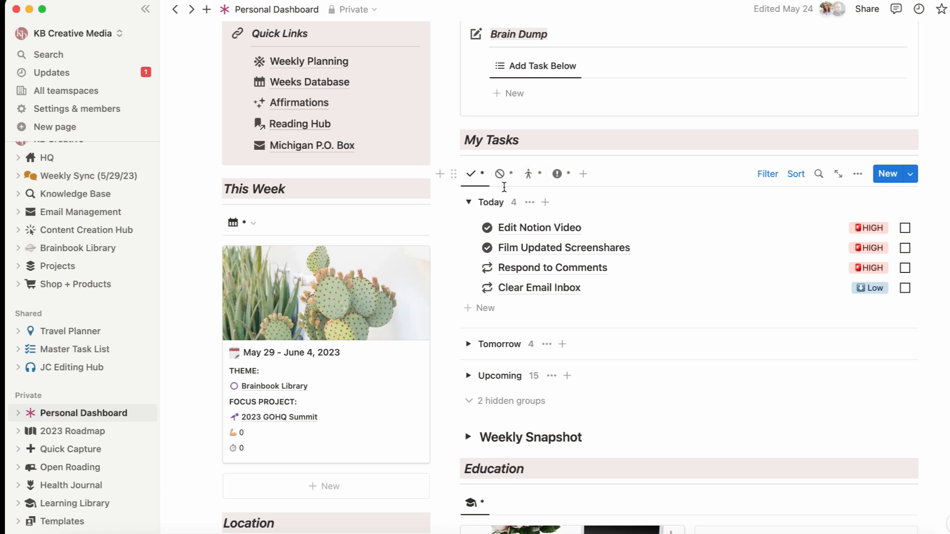
Step: Collapse and reopen the Today group under My Tasks, and expand Upcoming to browse its tasks before collapsing it again
left_click(469, 203)
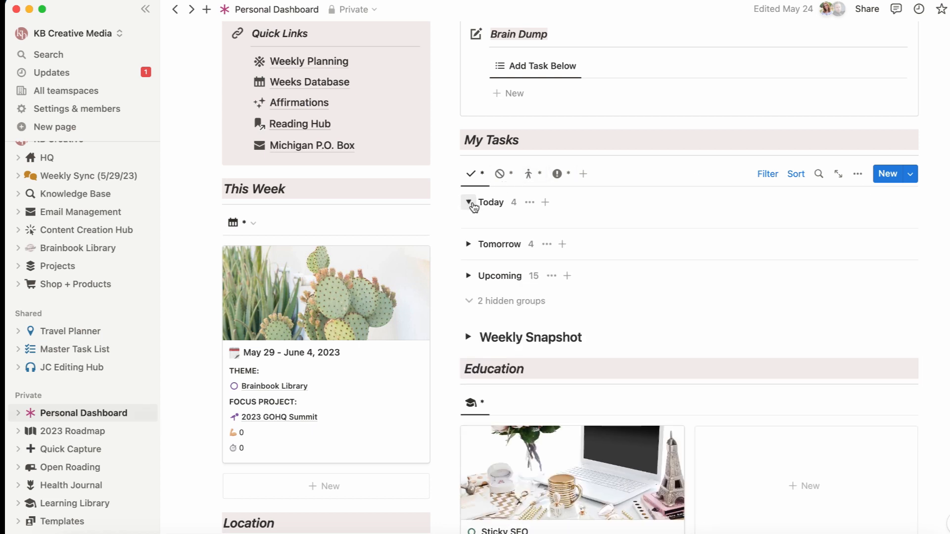
left_click(469, 202)
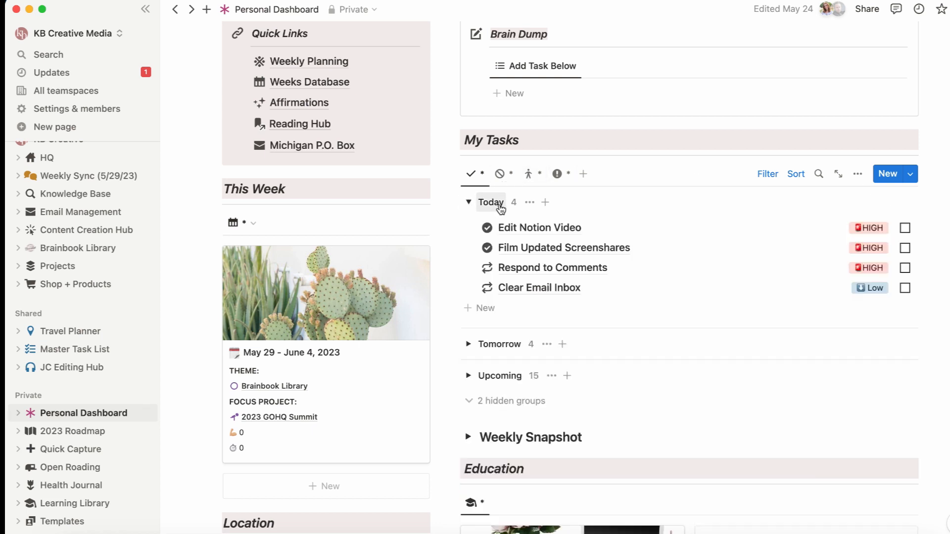
left_click(468, 376)
scroll(534, 367, "down", 3)
scroll(537, 368, "up", 3)
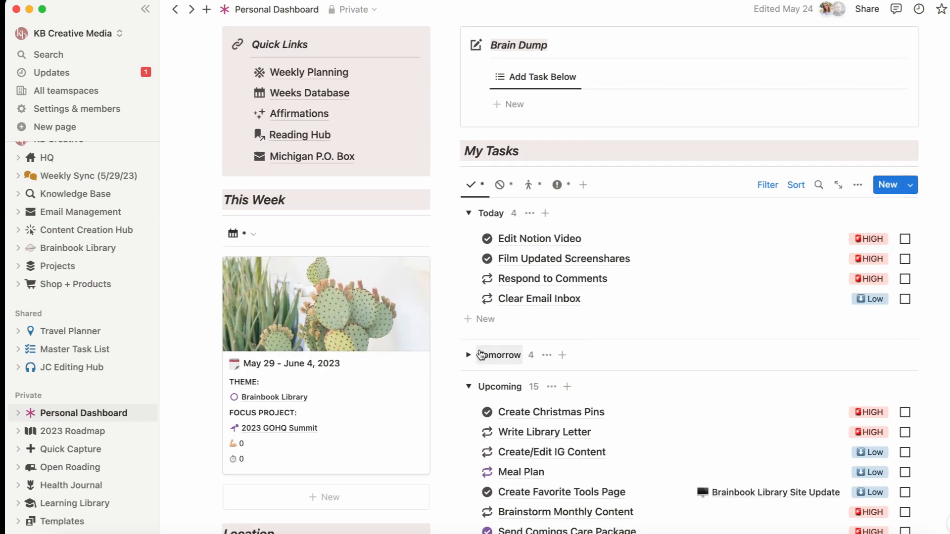
left_click(469, 386)
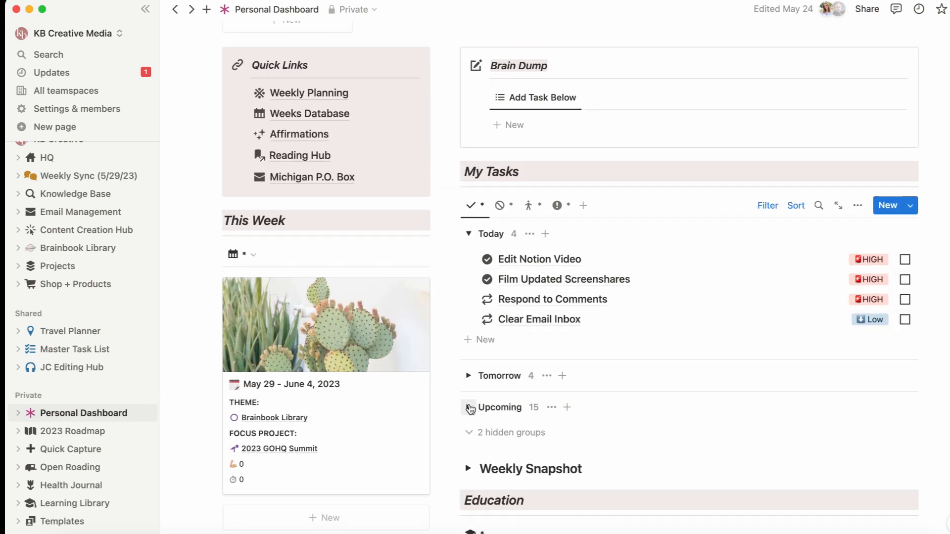
Step: Check the filter rules of the checkmark view under My Tasks
left_click(768, 206)
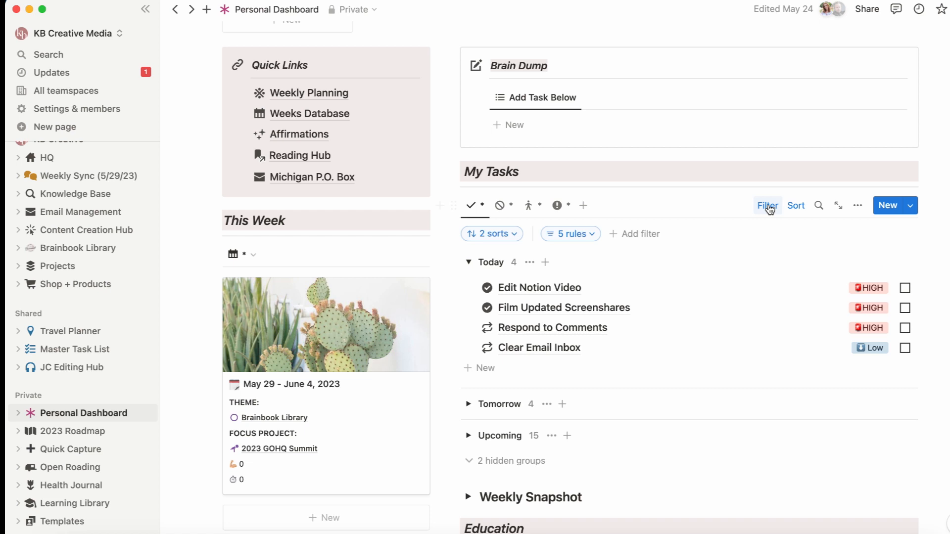
left_click(590, 237)
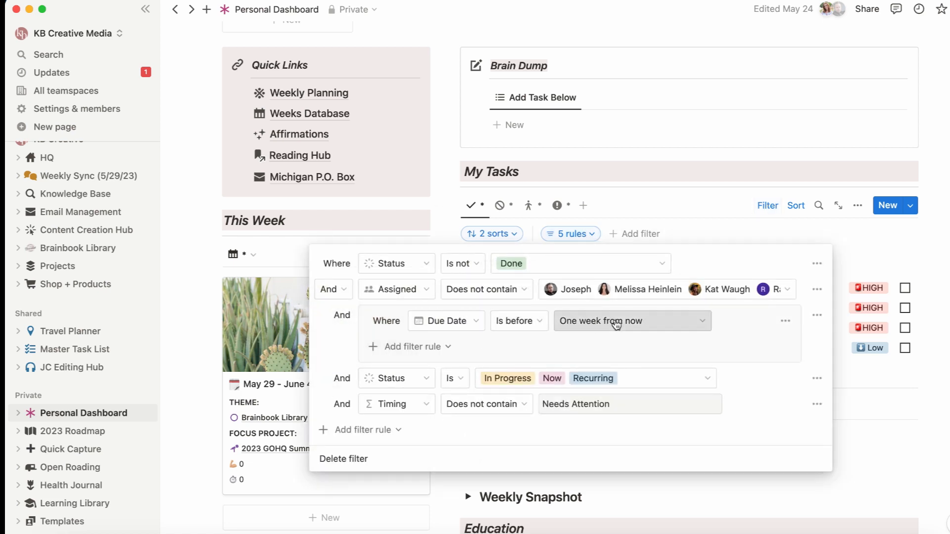
left_click(947, 252)
Step: Expand the Upcoming group under My Tasks to browse its tasks, collapse it again and hide the list's filter bar
scroll(562, 371, "down", 3)
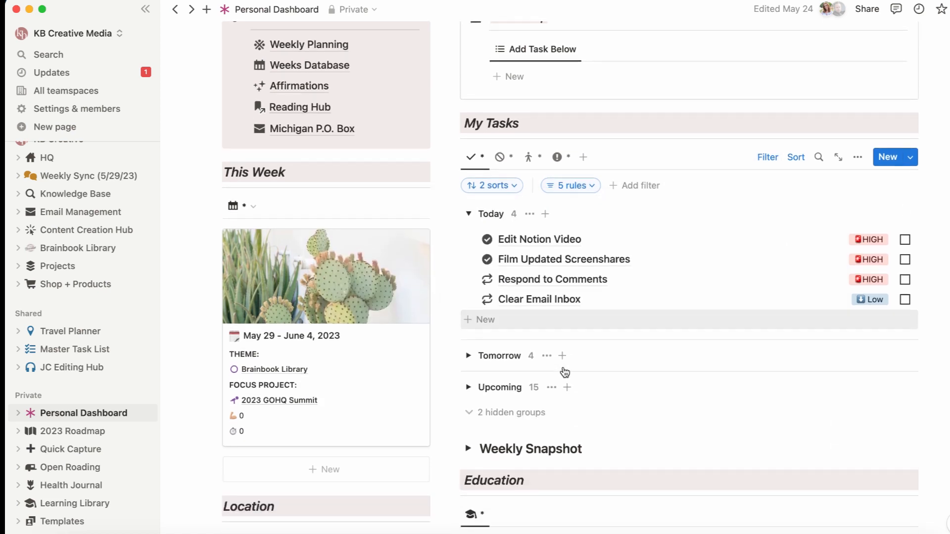
left_click(466, 351)
scroll(569, 372, "down", 6)
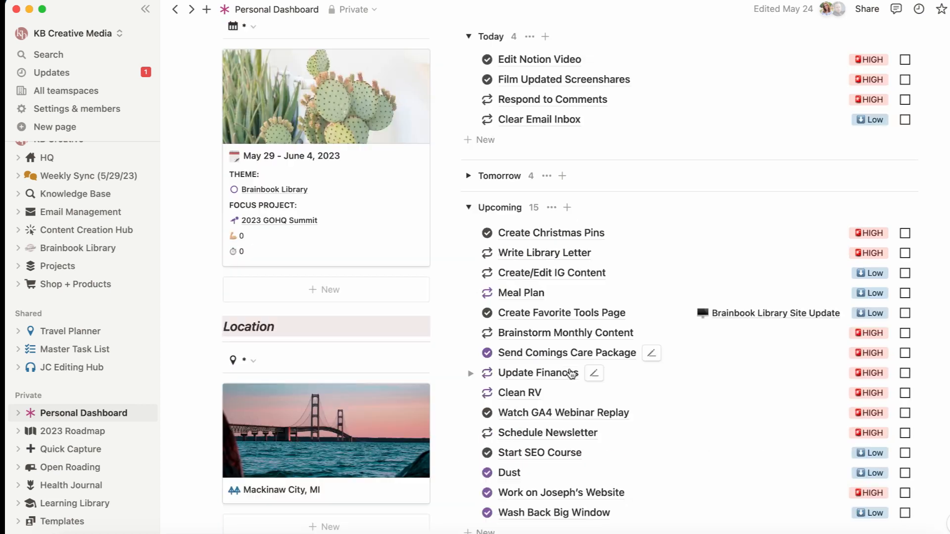
scroll(570, 369, "up", 4)
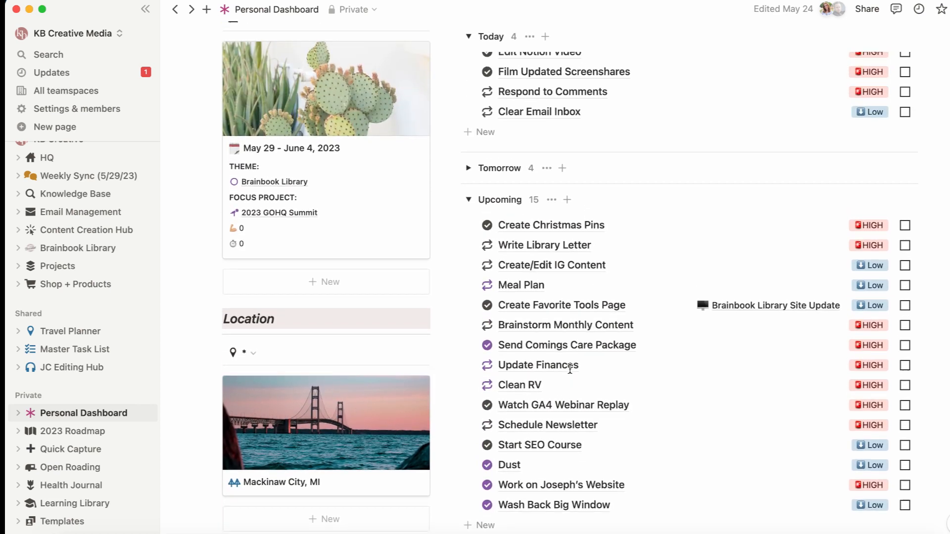
scroll(571, 373, "down", 3)
scroll(570, 374, "up", 7)
left_click(468, 335)
scroll(569, 377, "up", 3)
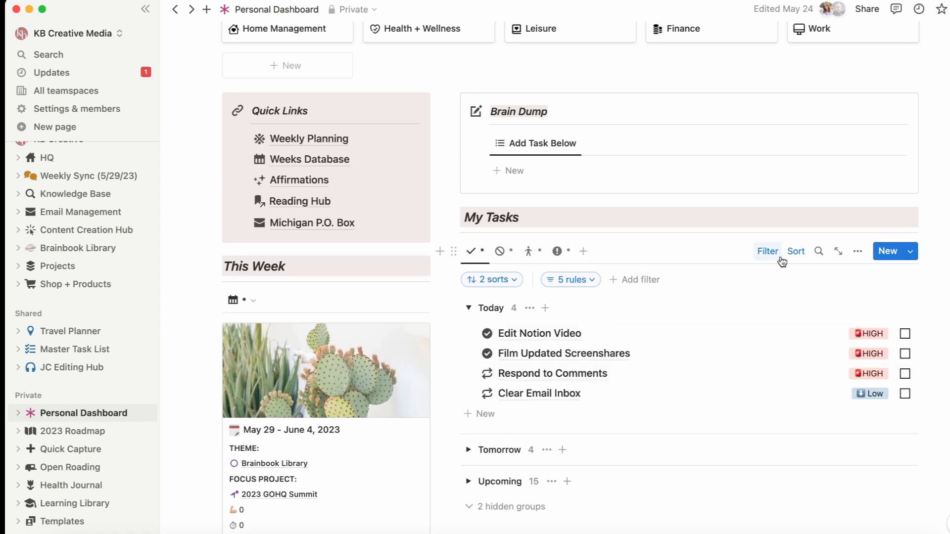
left_click(770, 251)
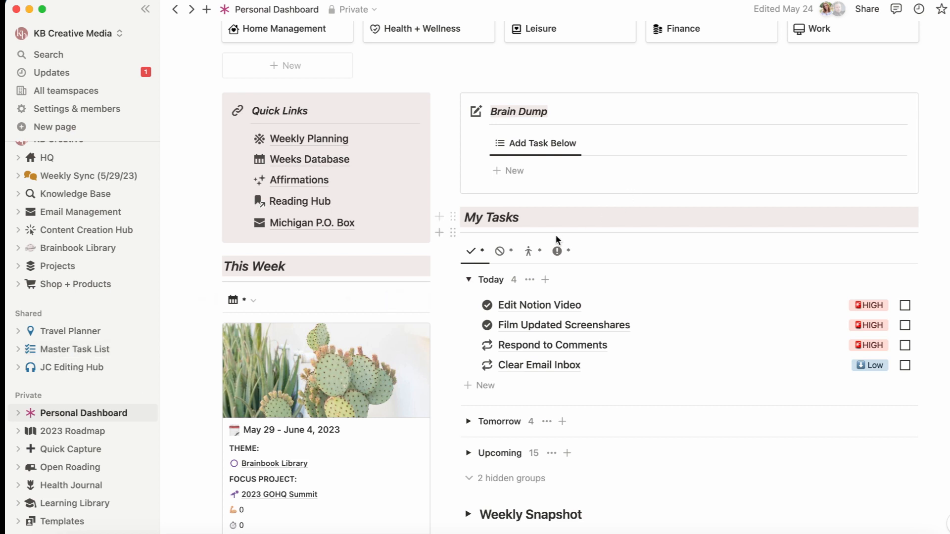
Step: Switch My Tasks to the prohibition-sign view, check its filter rules and hide the filter bar again
left_click(503, 253)
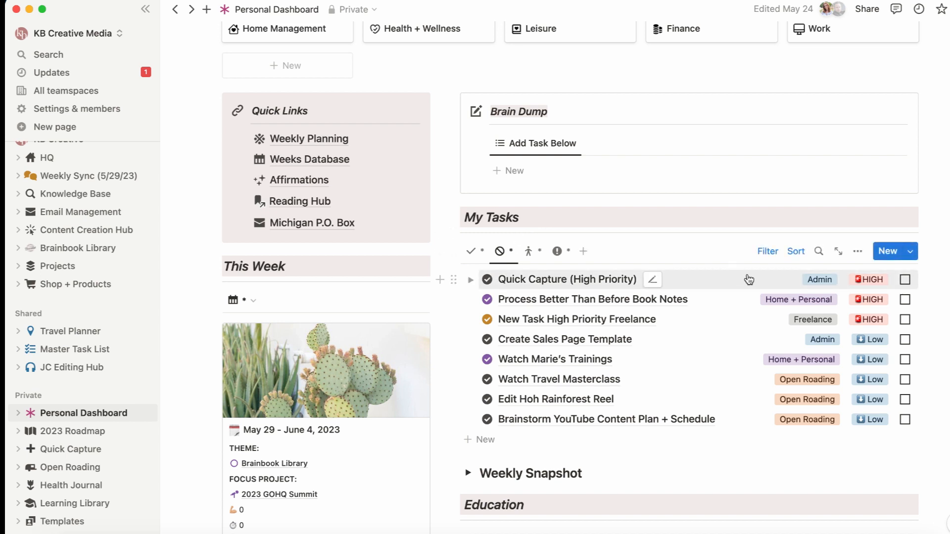
left_click(768, 252)
left_click(588, 280)
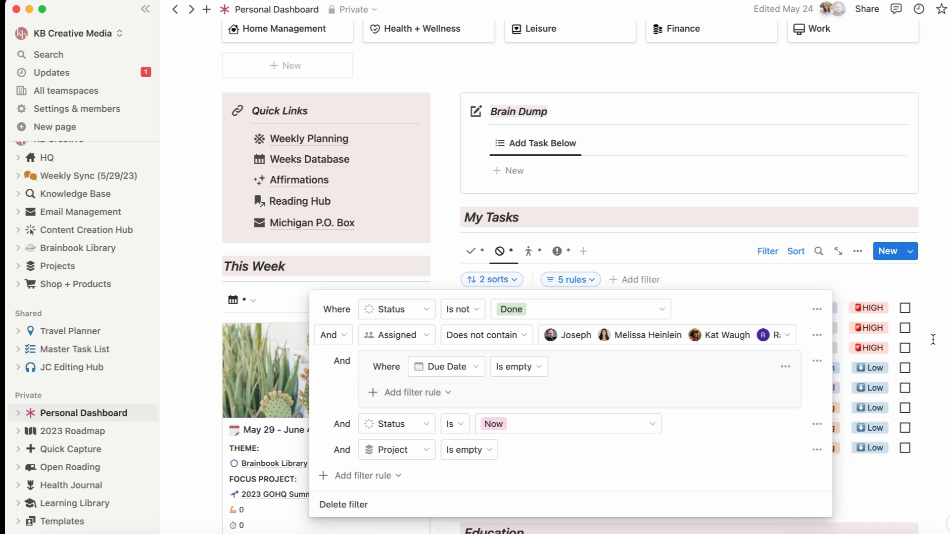
left_click(942, 278)
left_click(767, 253)
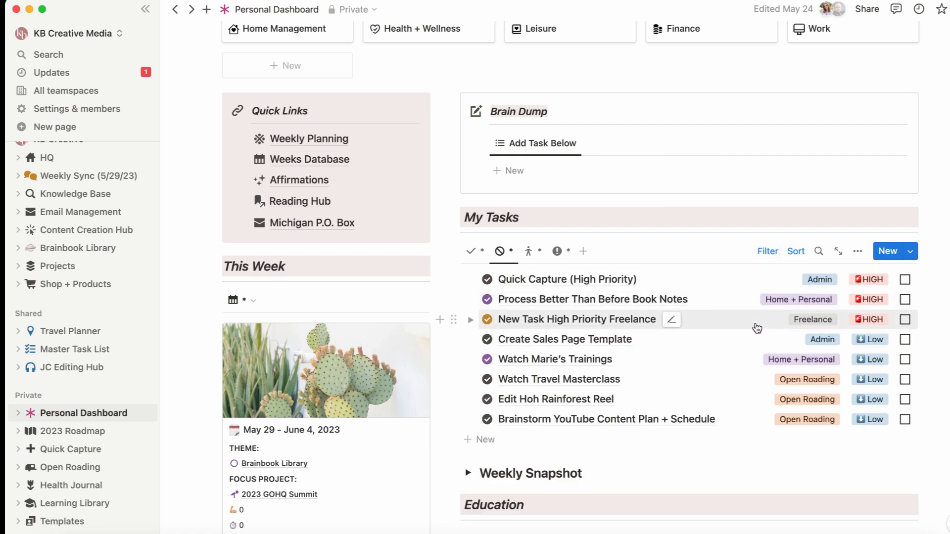
Step: View the My Tasks walking-person view with the tasks assigned to teammates, comparing it with the prohibition-sign view
left_click(539, 256)
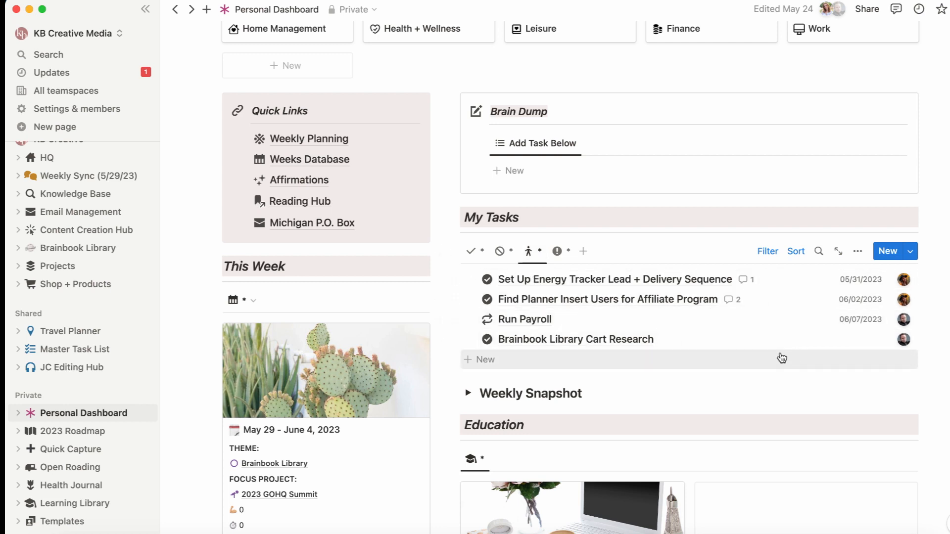
left_click(501, 251)
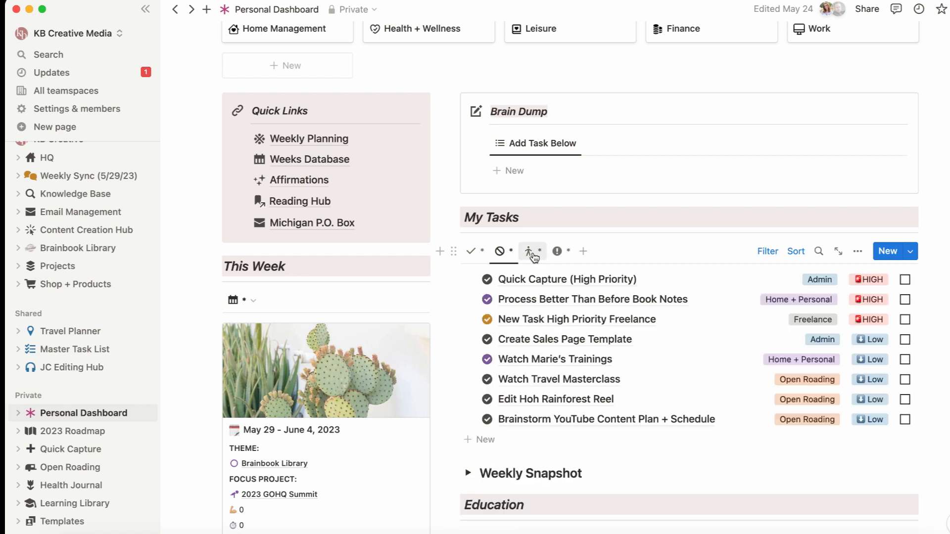
left_click(533, 254)
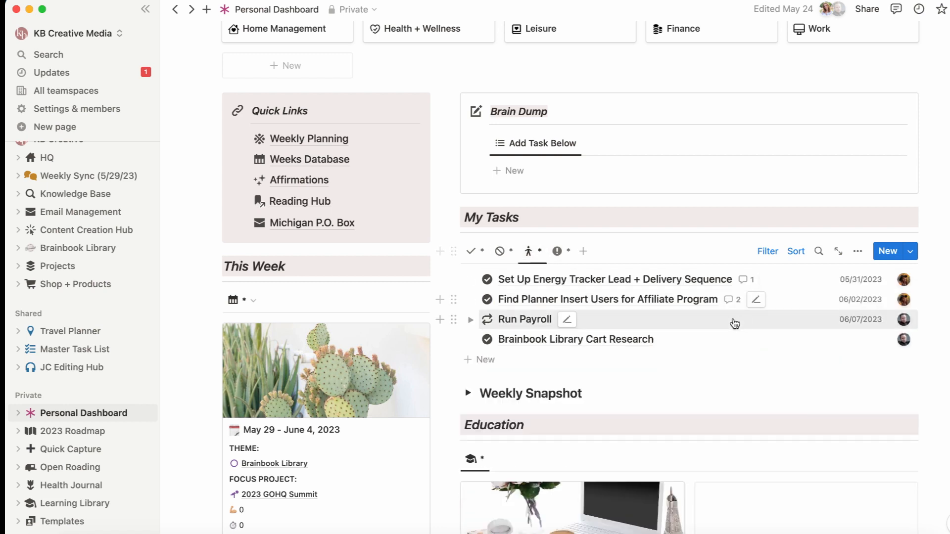
Step: Check the filter rules of the exclamation-mark view under My Tasks, hide its filter bar and return to the checkmark view
left_click(568, 254)
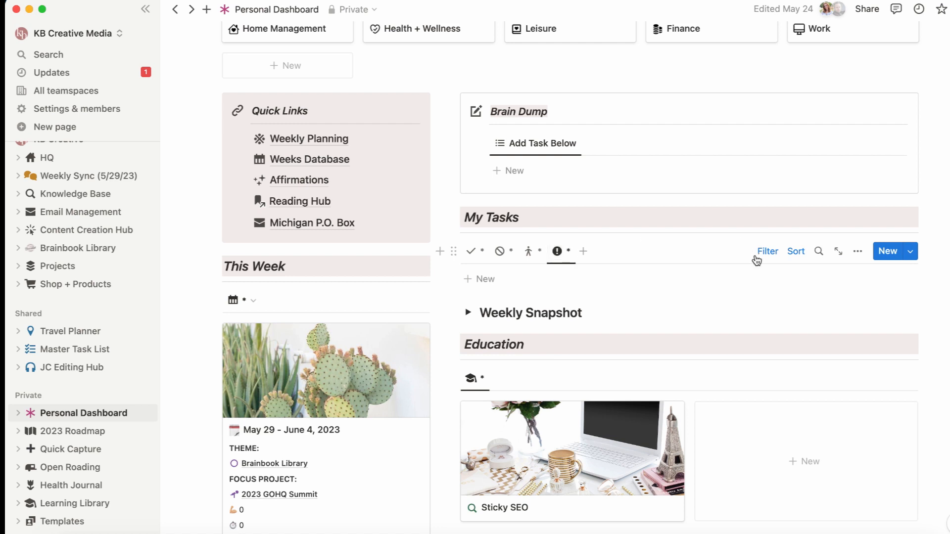
left_click(764, 254)
left_click(572, 280)
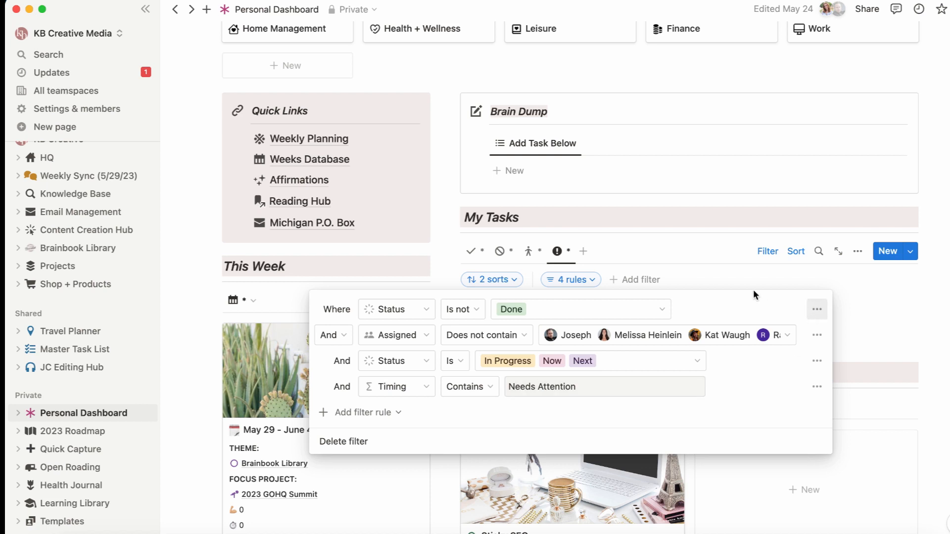
left_click(701, 246)
left_click(768, 251)
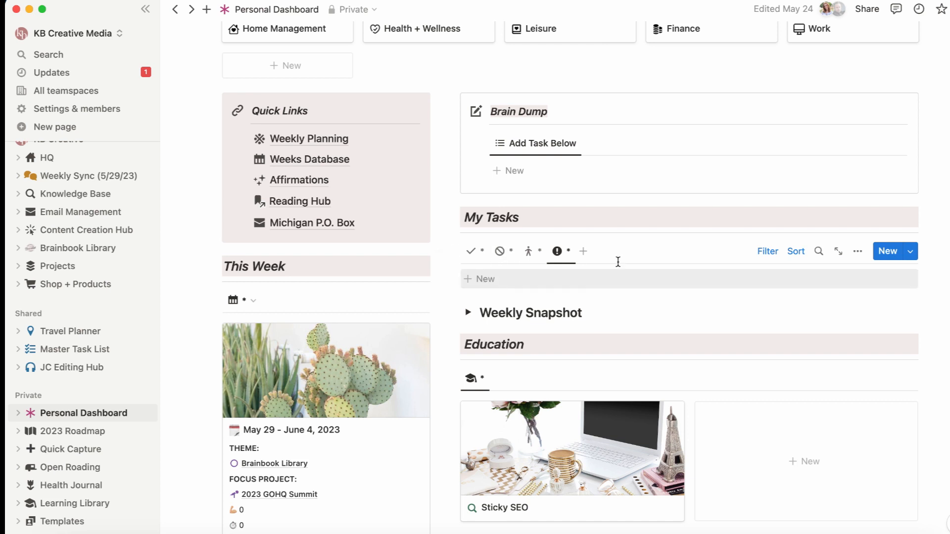
left_click(472, 252)
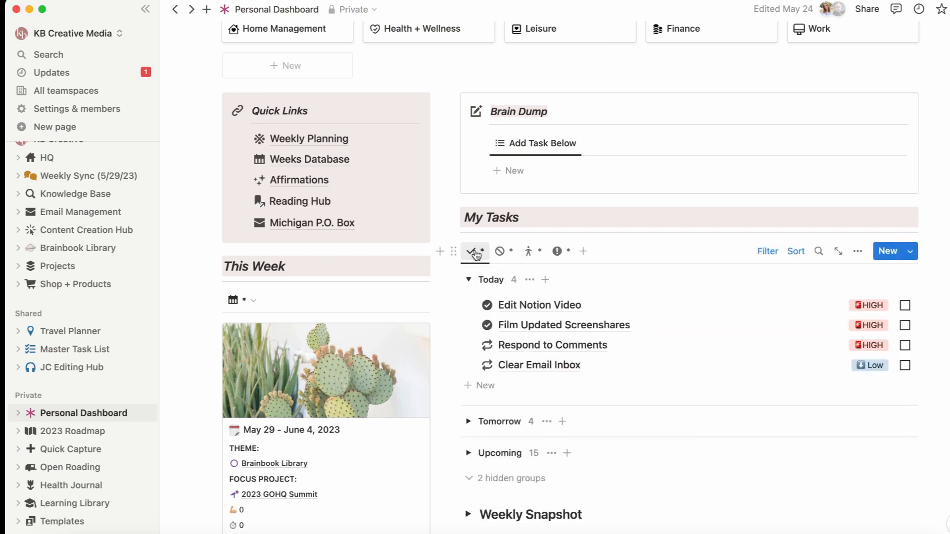
Step: Expand Weekly Snapshot and advance its task calendar to the week of May 28 to June 3
scroll(475, 250, "down", 3)
scroll(564, 277, "down", 1)
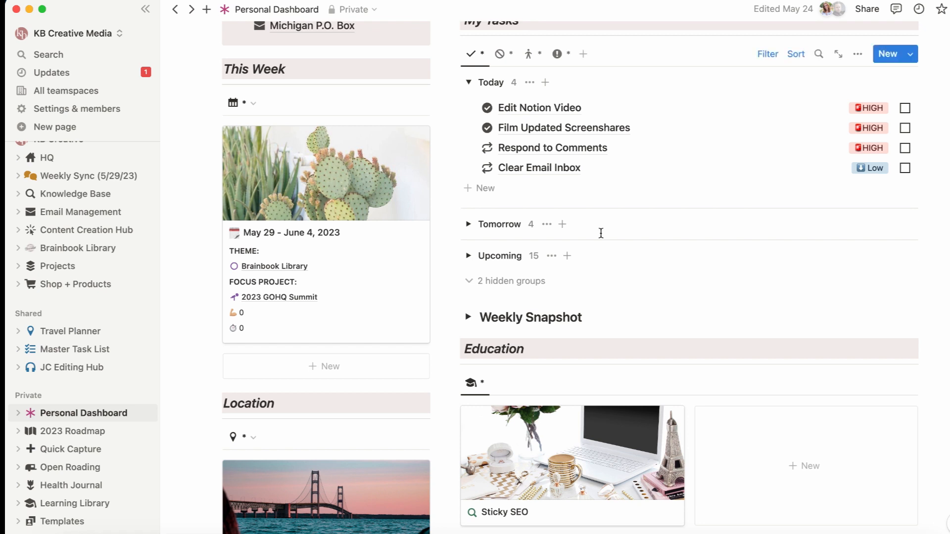
scroll(600, 233, "down", 3)
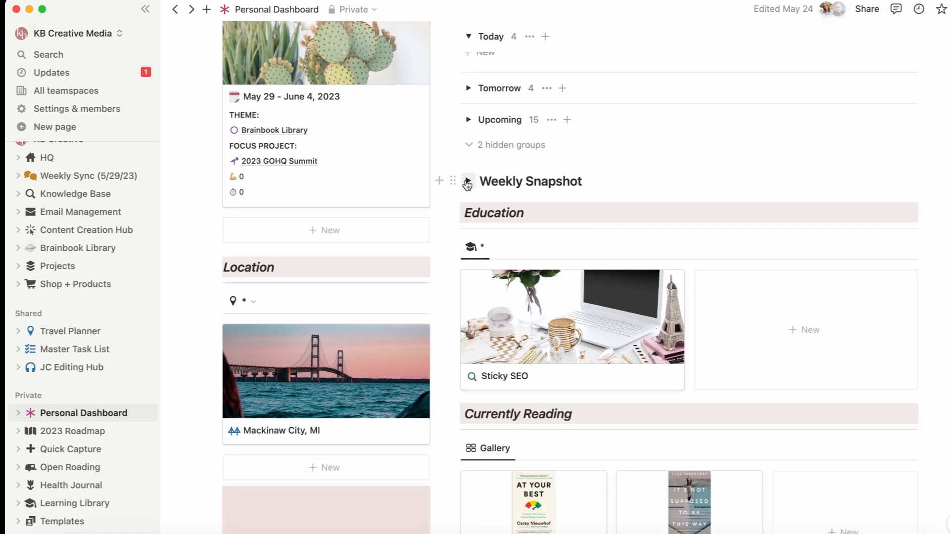
left_click(467, 182)
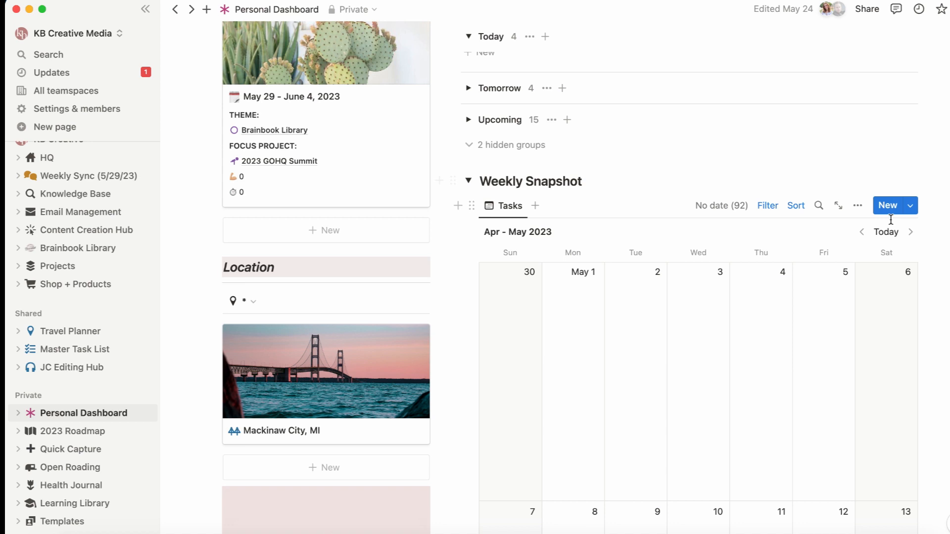
left_click(912, 235)
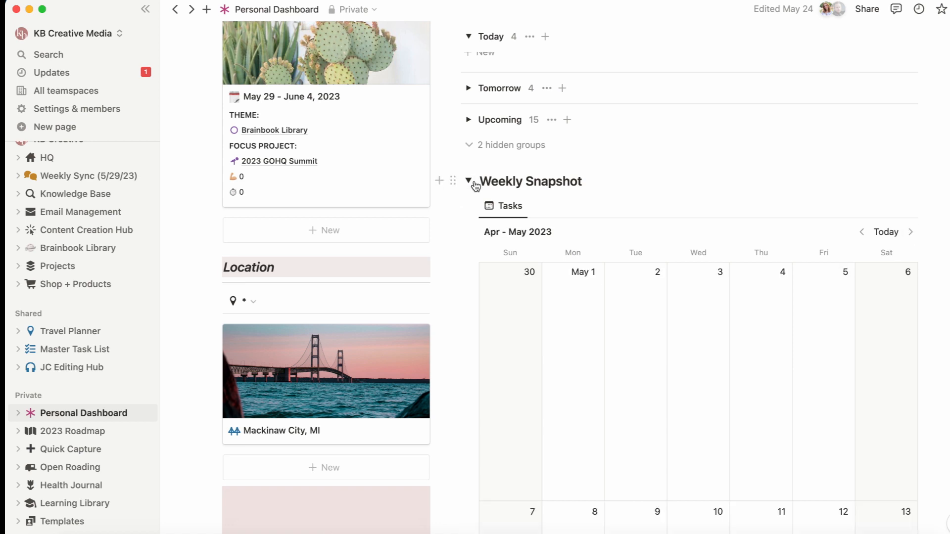
left_click(912, 234)
left_click(912, 234)
left_click(912, 234)
left_click(912, 234)
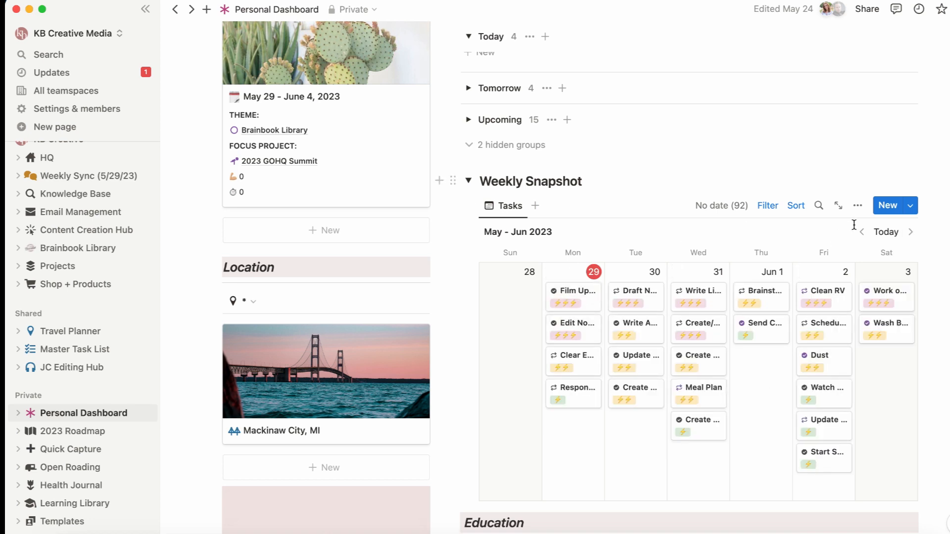
Step: Check the Weekly Snapshot calendar's layout settings and its Month or Week display choices, and close the view options
left_click(858, 205)
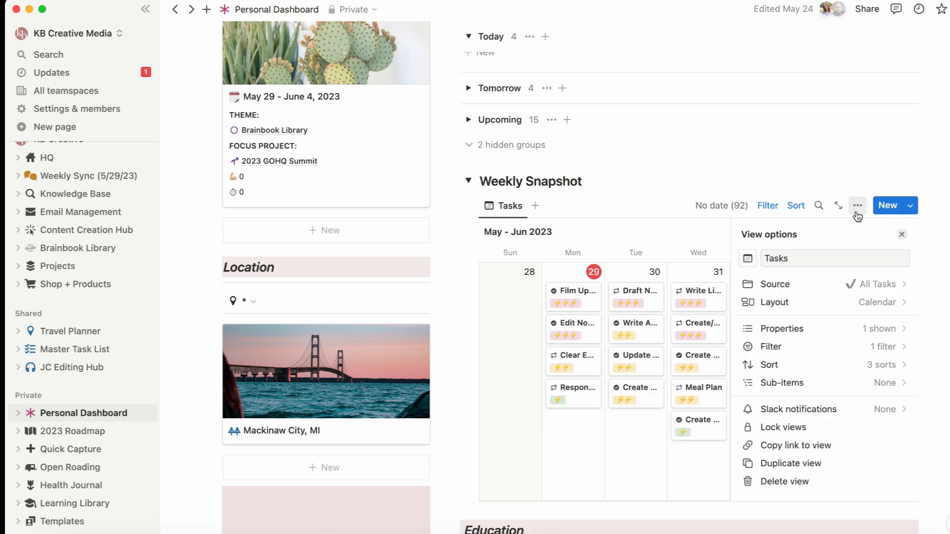
left_click(889, 308)
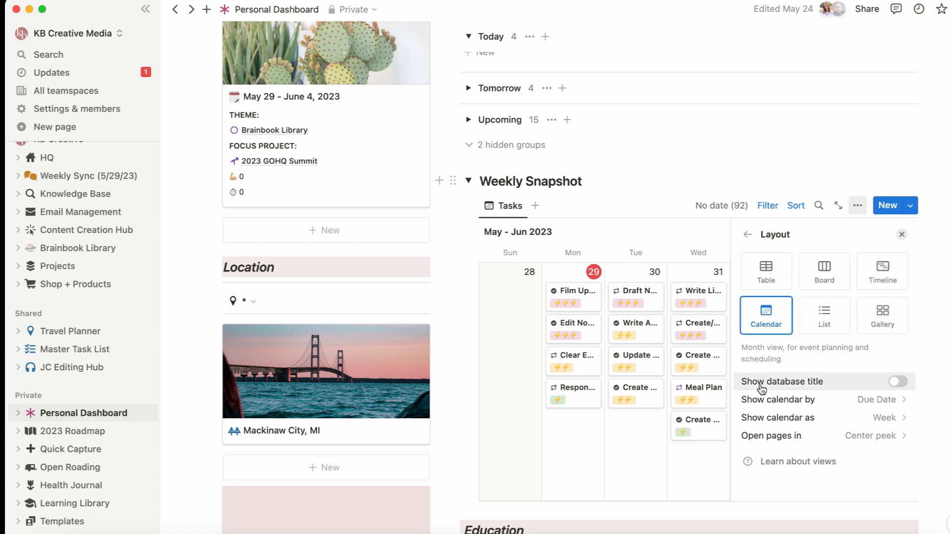
left_click(890, 417)
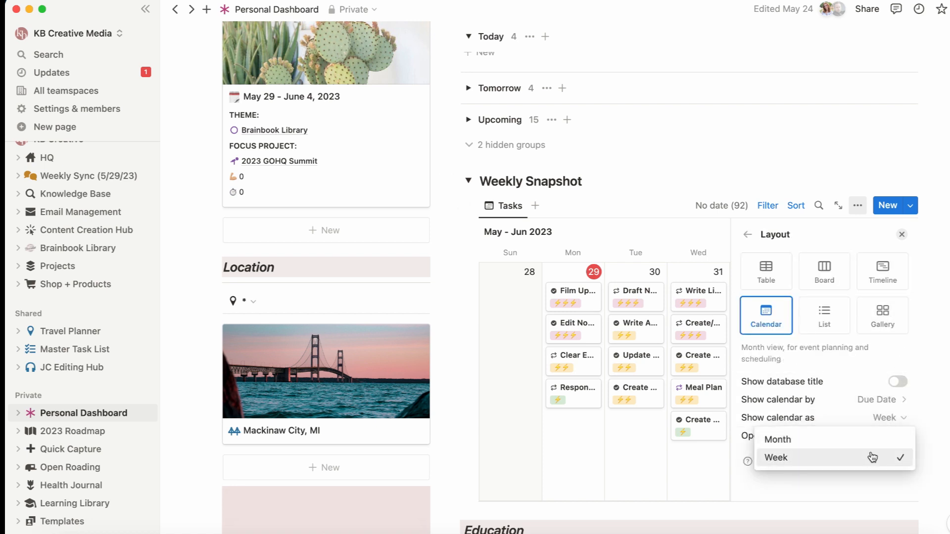
left_click(902, 235)
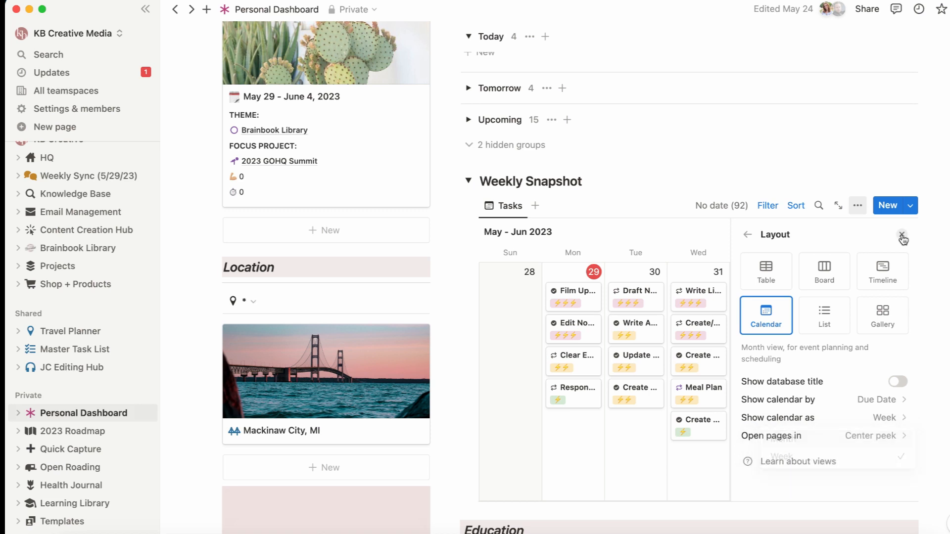
left_click(903, 235)
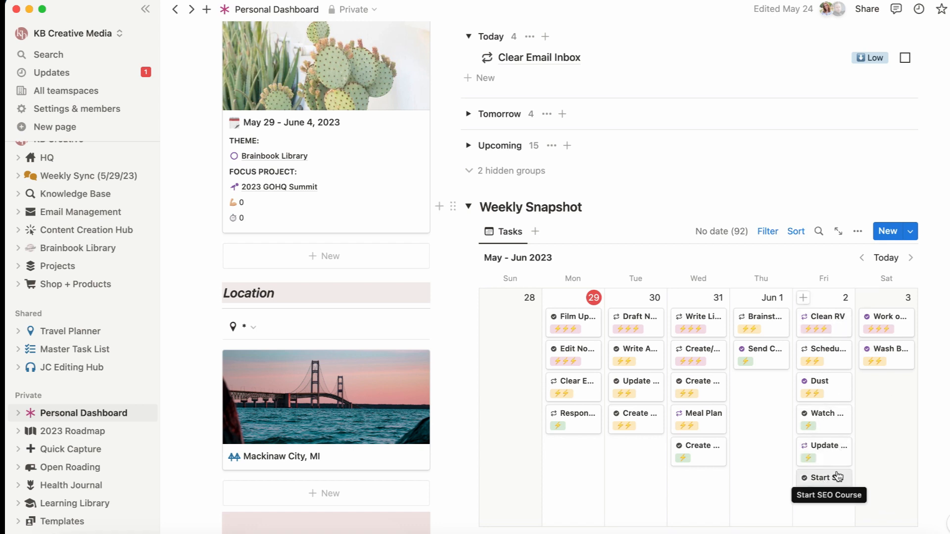
Step: Reschedule the Start SEO Course task to Saturday, June 3 in the Weekly Snapshot calendar, and collapse the section
left_click_drag(835, 478, 894, 402)
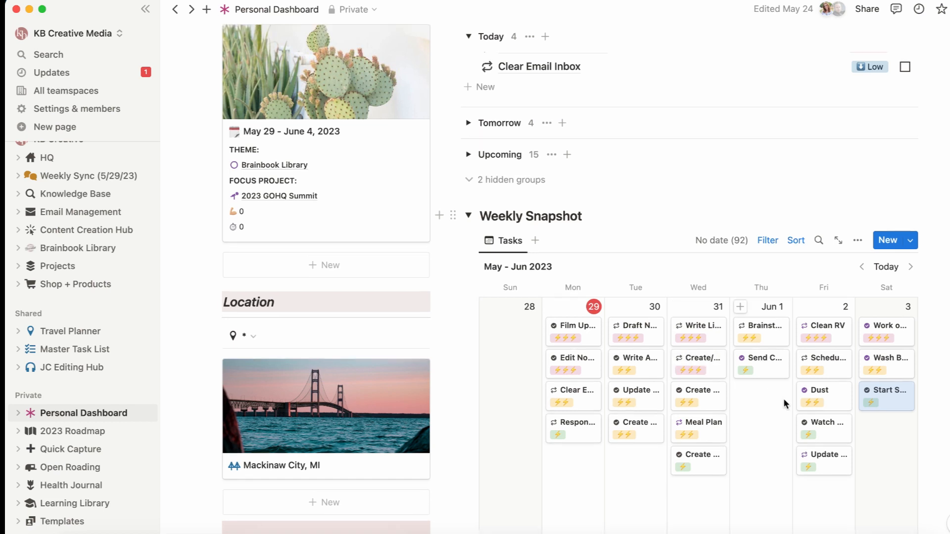
scroll(783, 400, "up", 1)
left_click(468, 288)
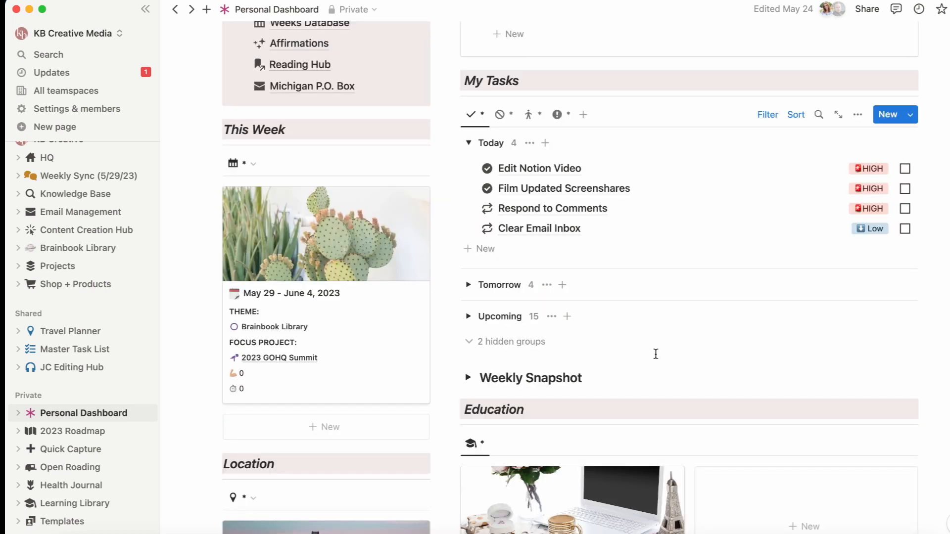
scroll(655, 354, "up", 2)
scroll(655, 354, "down", 4)
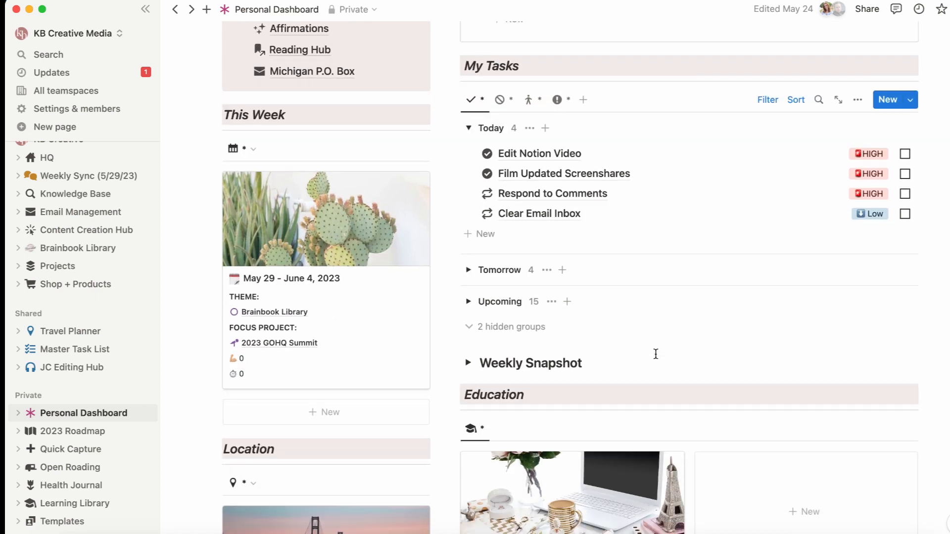
scroll(655, 353, "up", 3)
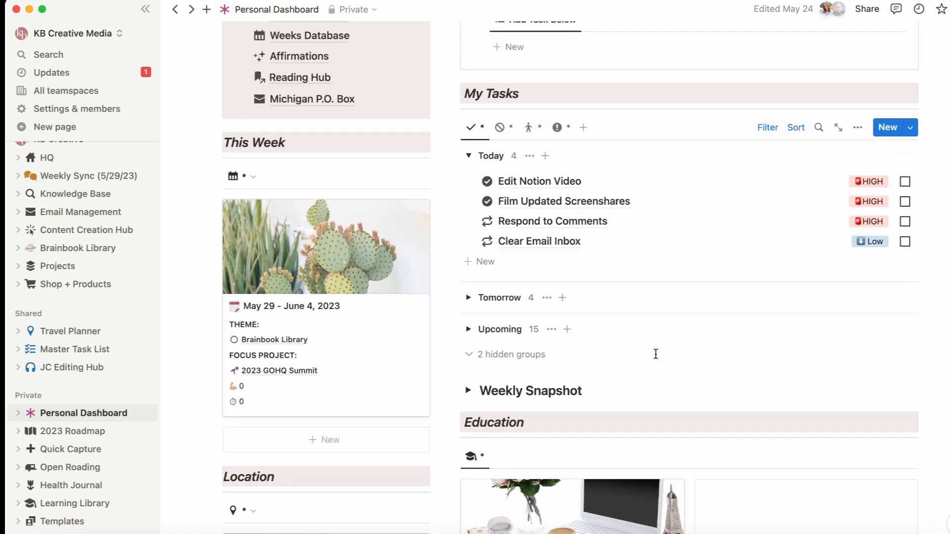
scroll(656, 354, "up", 2)
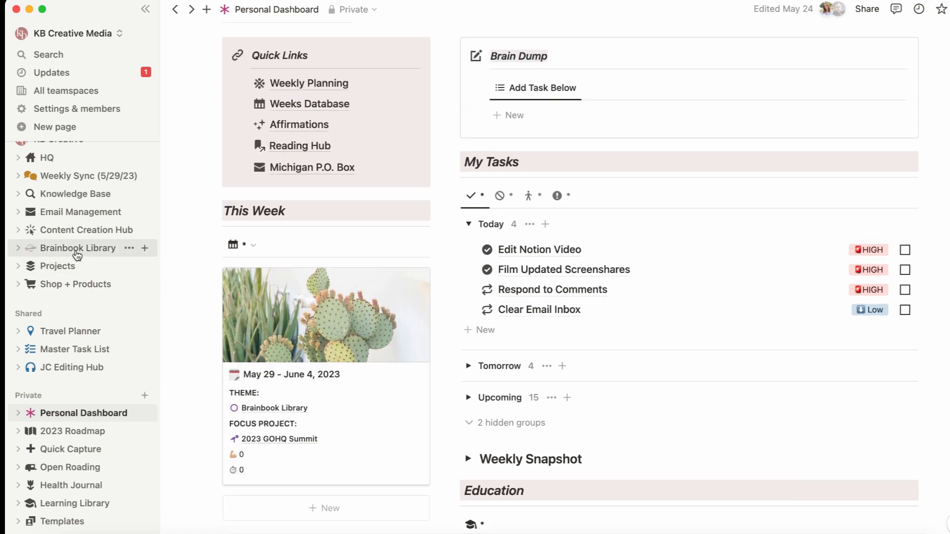
Step: Open the 2023 GOHQ Summit project from Projects as a full page and look over its properties
left_click(69, 266)
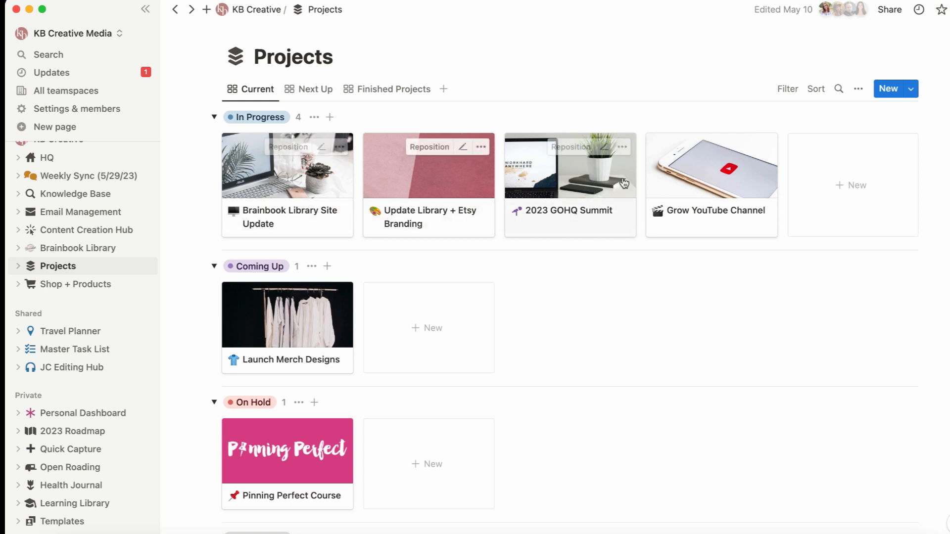
left_click(589, 185)
left_click(199, 55)
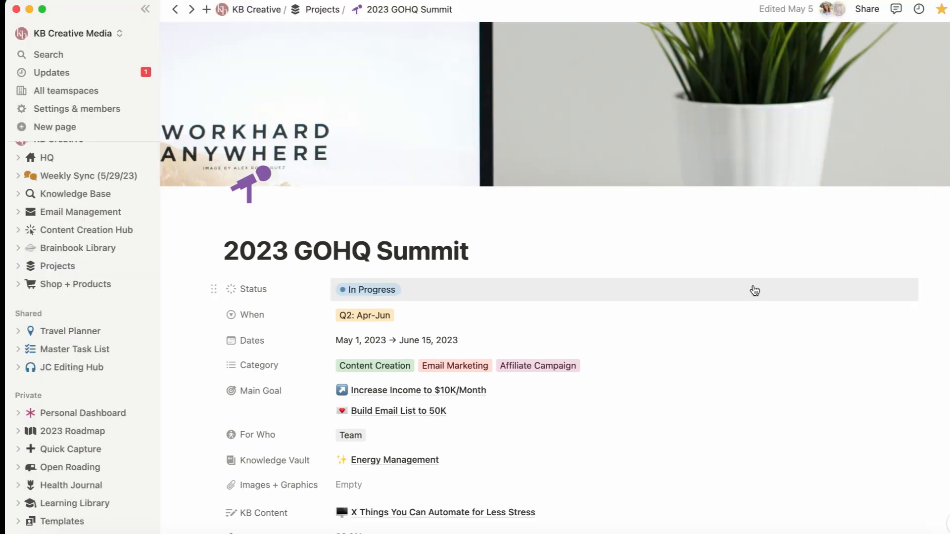
scroll(798, 307, "down", 6)
scroll(798, 305, "up", 3)
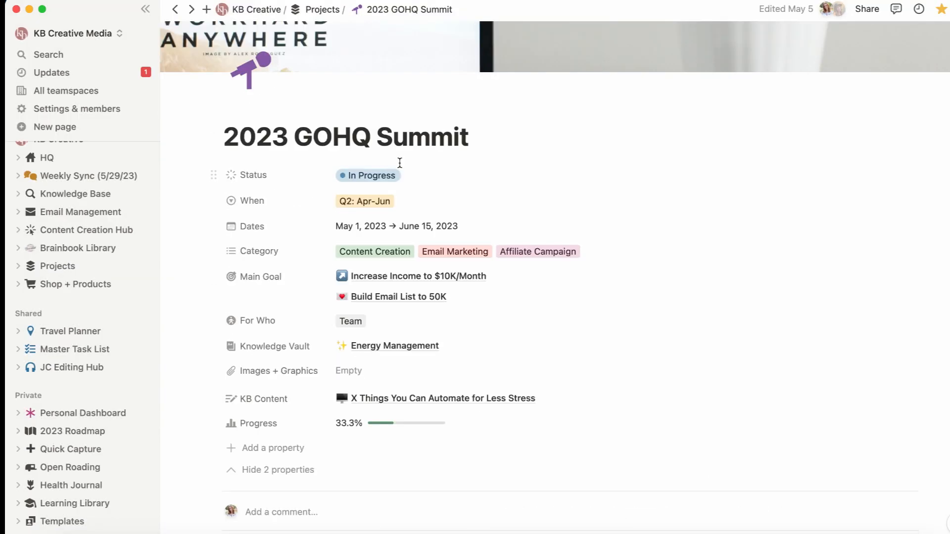
Step: Review the filter rules of the To Do table's All Tasks view on the project page, and close them
scroll(617, 383, "down", 5)
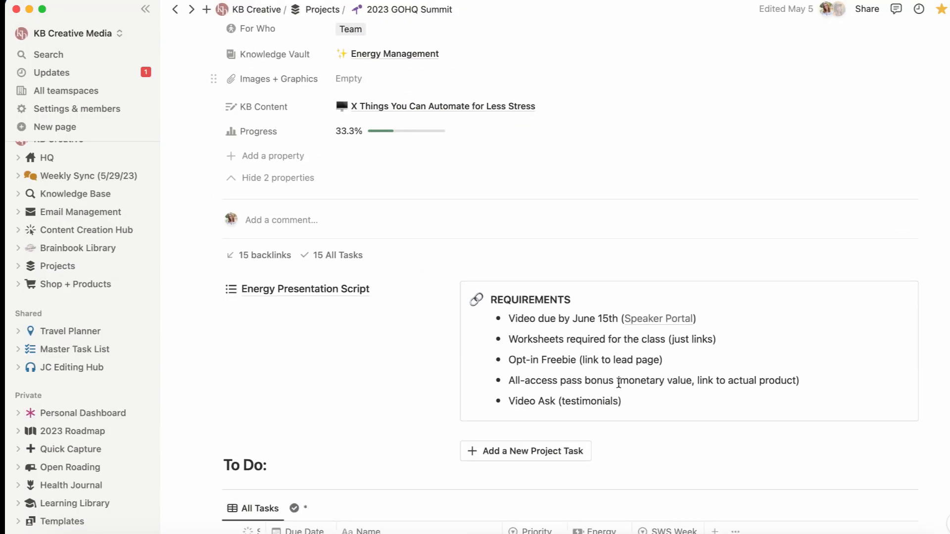
scroll(946, 363, "down", 5)
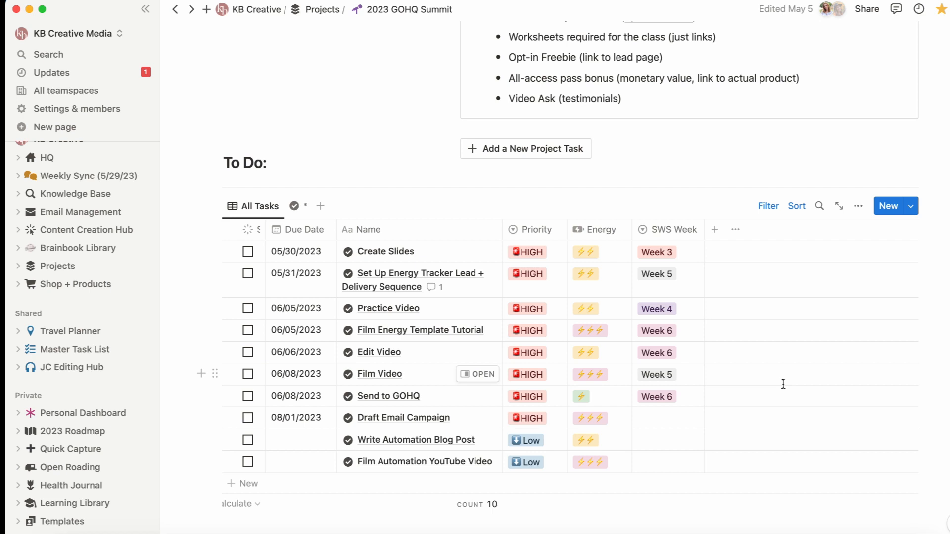
left_click(763, 216)
left_click(353, 237)
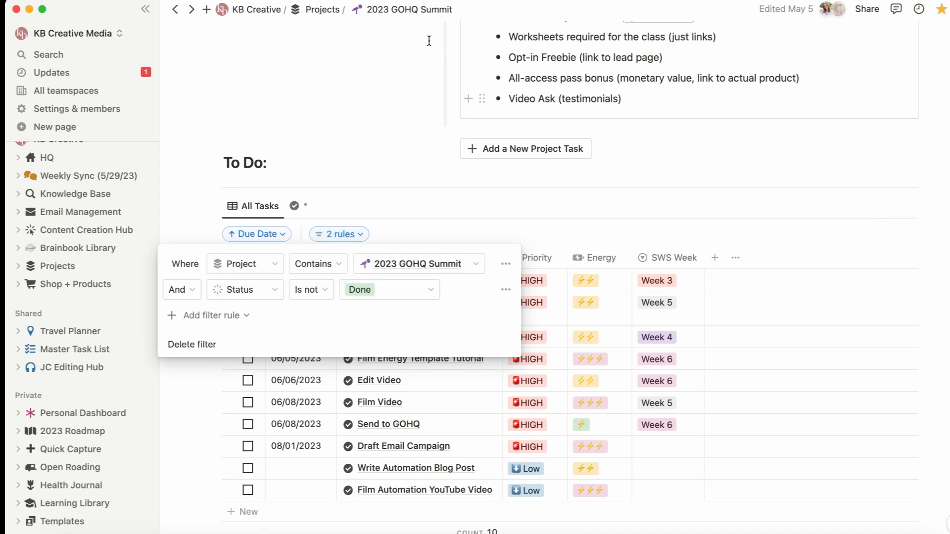
left_click(581, 219)
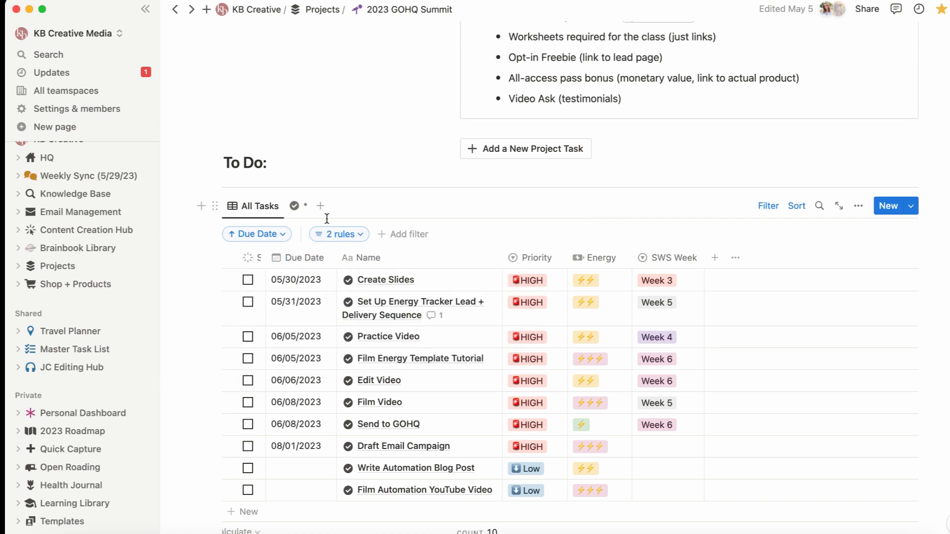
Step: Look at the To Do list's completed tasks view, return to All Tasks, and look over the project page
left_click(296, 207)
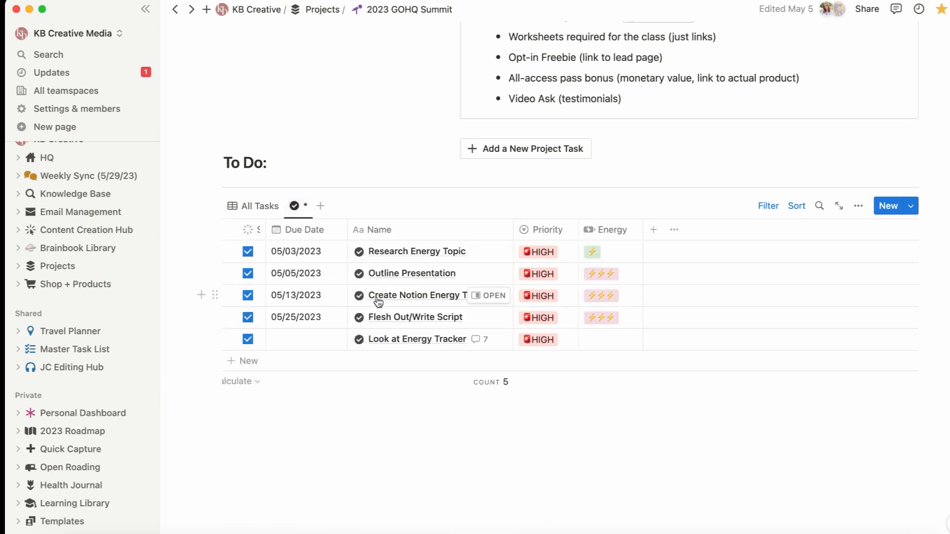
left_click(252, 206)
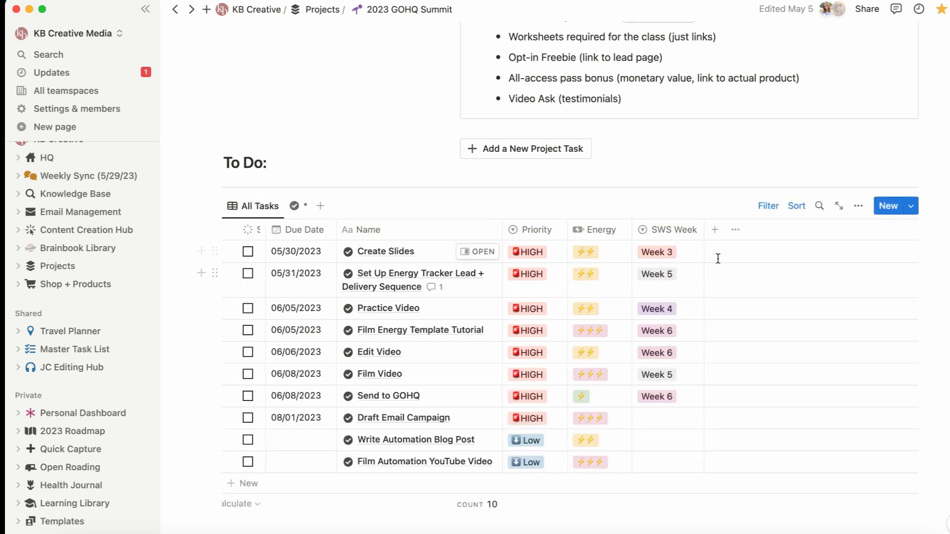
scroll(669, 377, "up", 3)
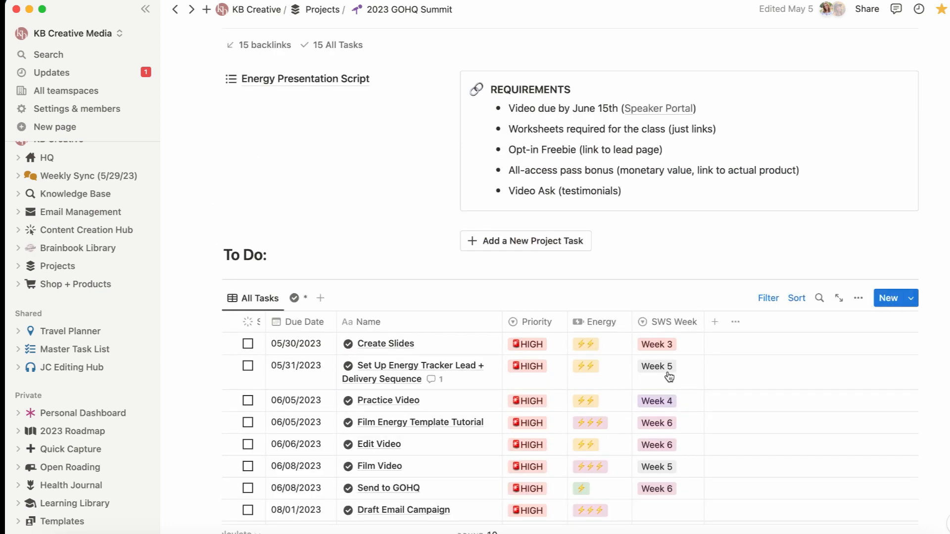
scroll(688, 464, "up", 1)
scroll(688, 464, "up", 10)
scroll(686, 464, "down", 13)
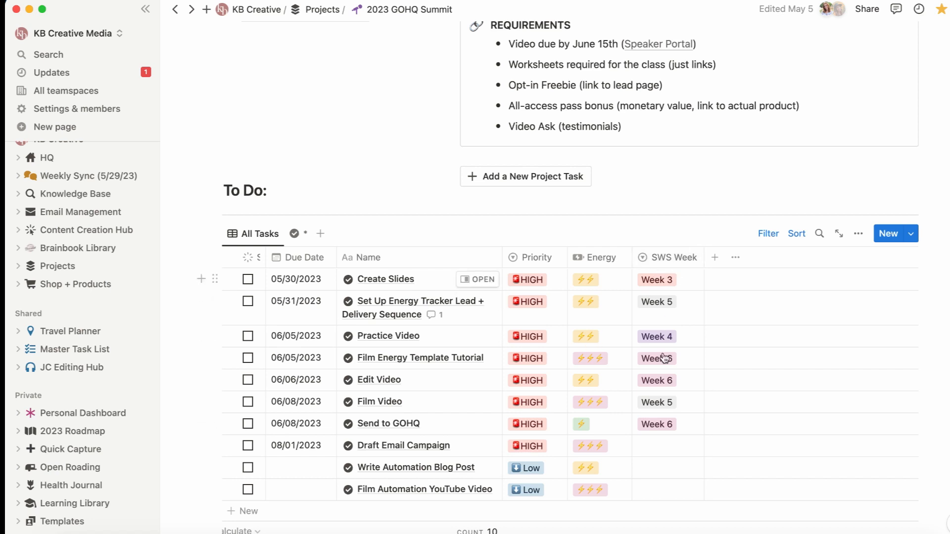
Step: Show the Assigned property in the All Tasks table
left_click(858, 233)
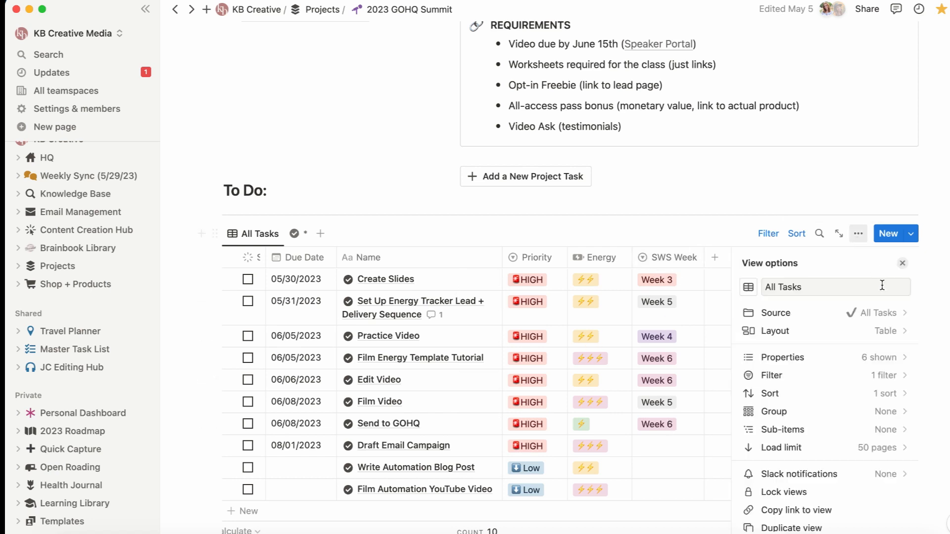
left_click(888, 357)
scroll(889, 357, "down", 5)
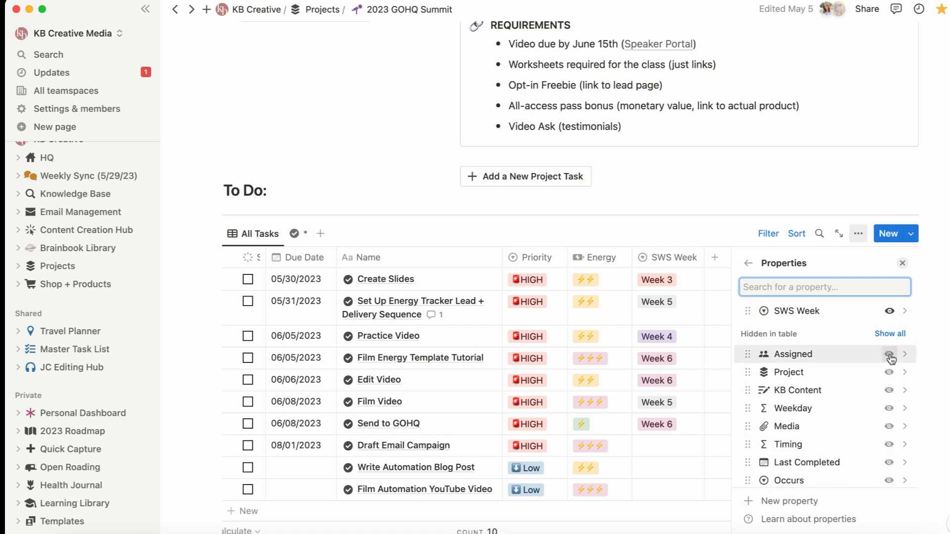
left_click(889, 355)
left_click(857, 234)
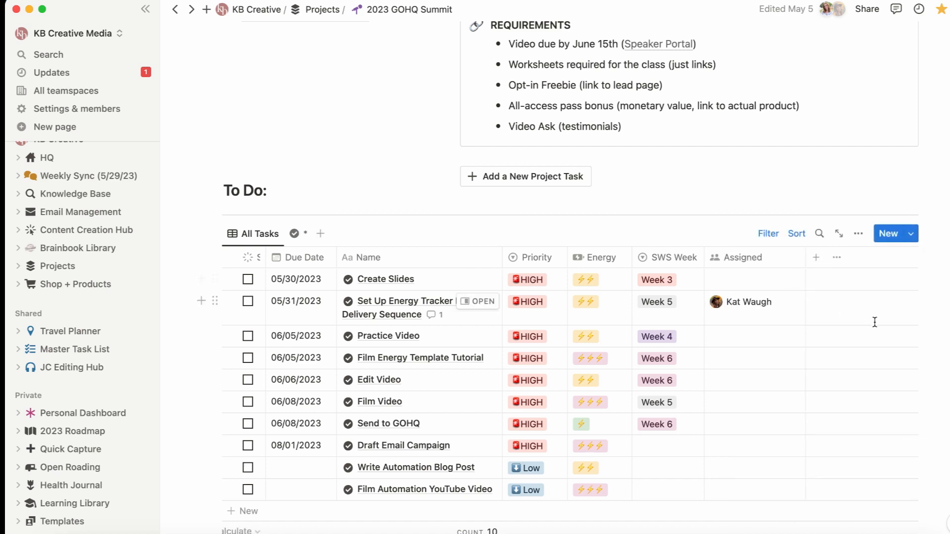
scroll(561, 249, "down", 1)
scroll(552, 300, "up", 2)
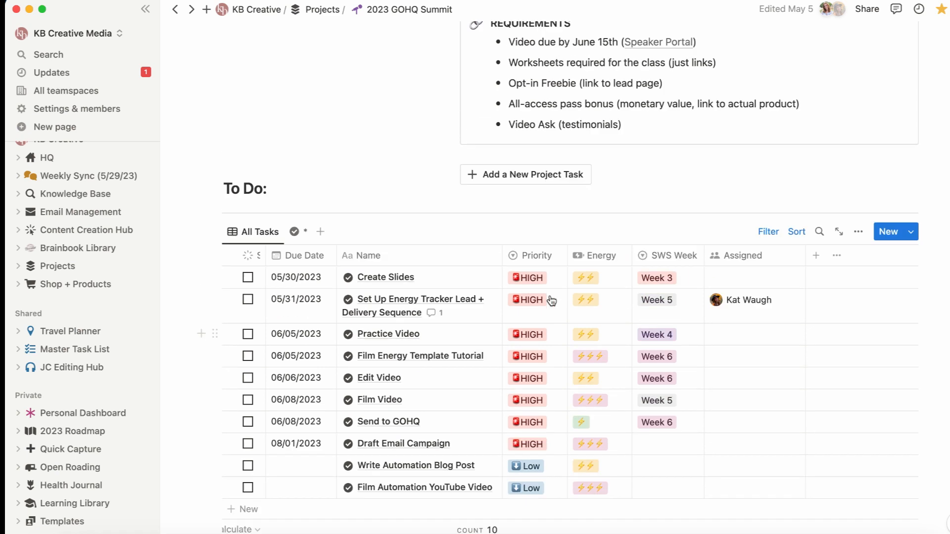
Step: Examine the preset task properties in the Add a New Project Task button's configuration, and close it
scroll(549, 299, "up", 2)
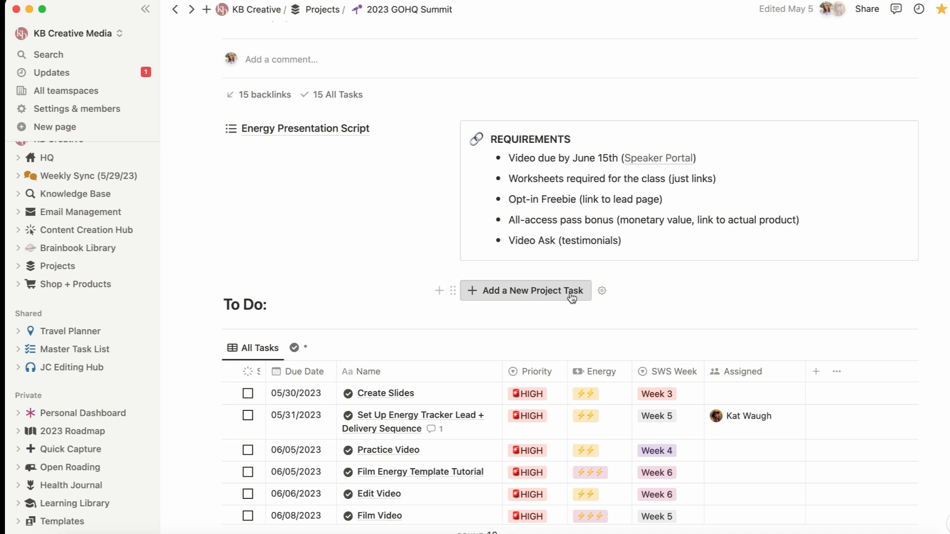
left_click(603, 292)
scroll(663, 336, "down", 3)
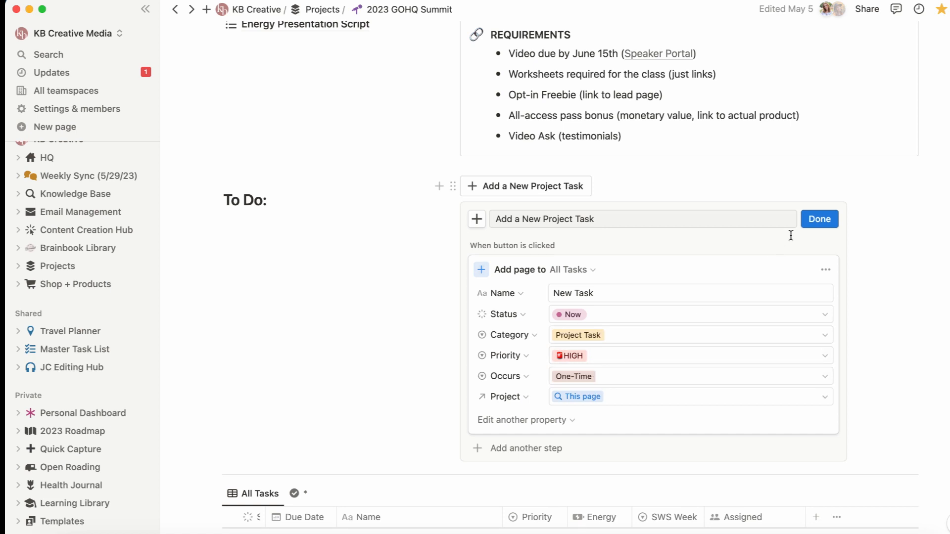
left_click(820, 220)
Step: Create a task with the Add a New Project Task button, and check its preset properties in side peek
left_click(518, 190)
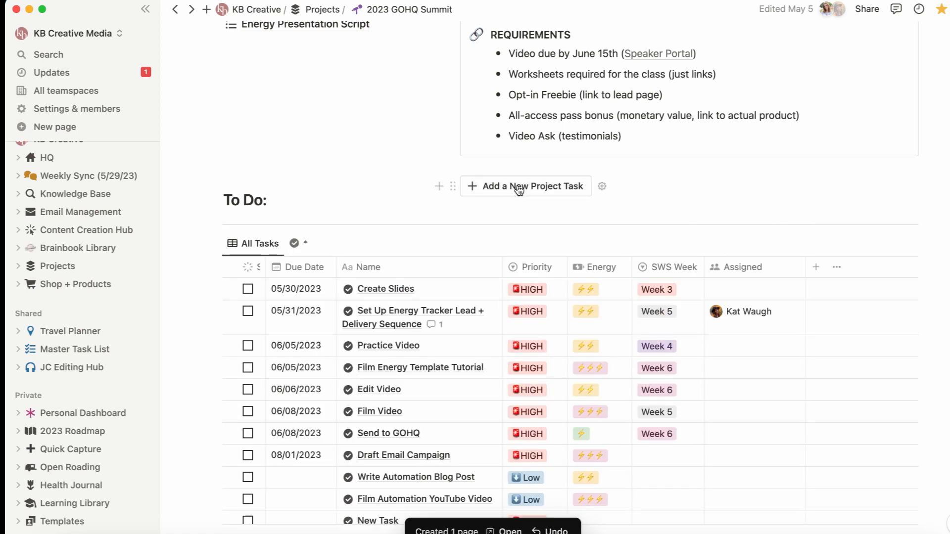
scroll(594, 248, "down", 3)
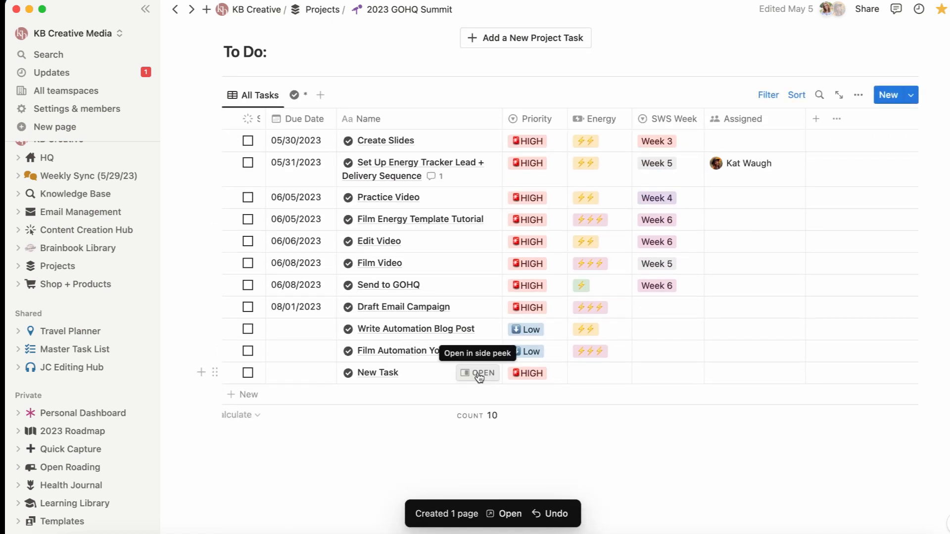
left_click(477, 376)
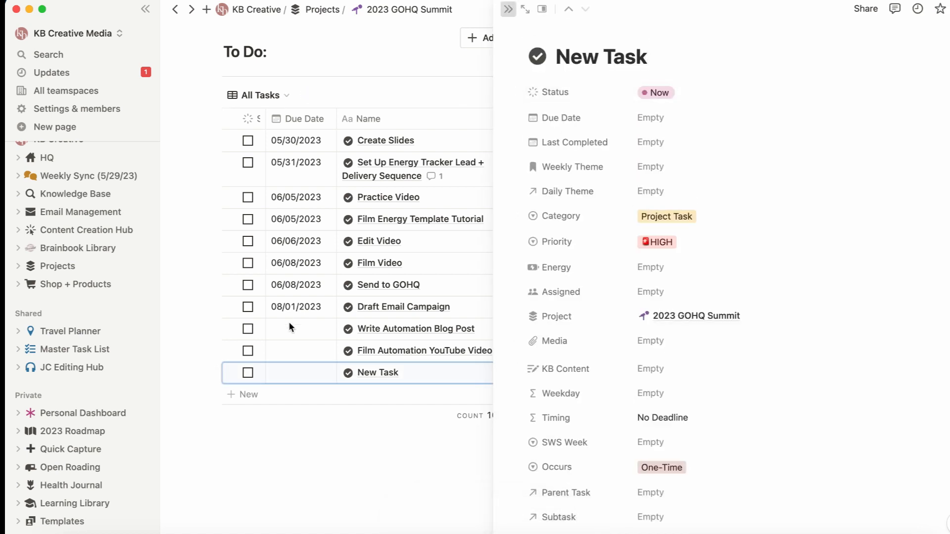
key("Escape")
Step: Delete the New Task entry from the All Tasks table
left_click(214, 373)
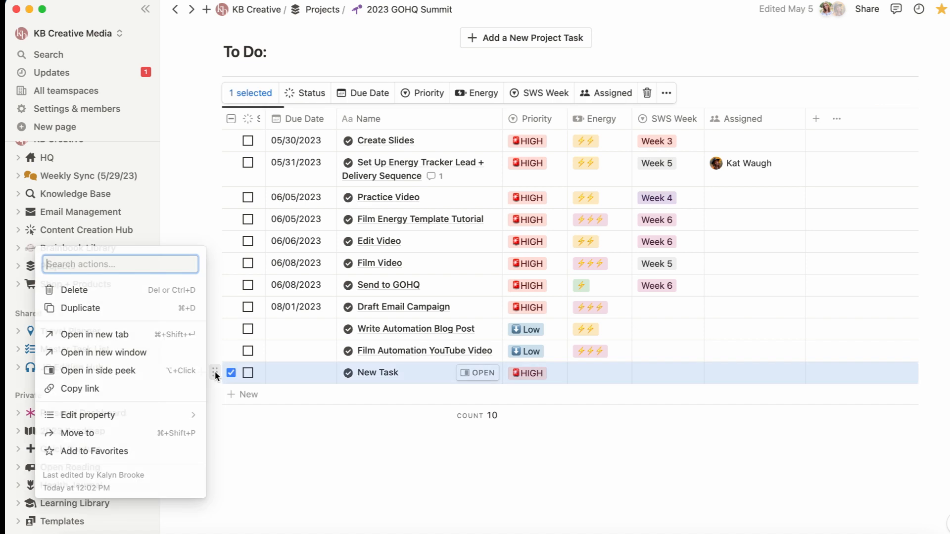
left_click(93, 293)
scroll(458, 359, "up", 3)
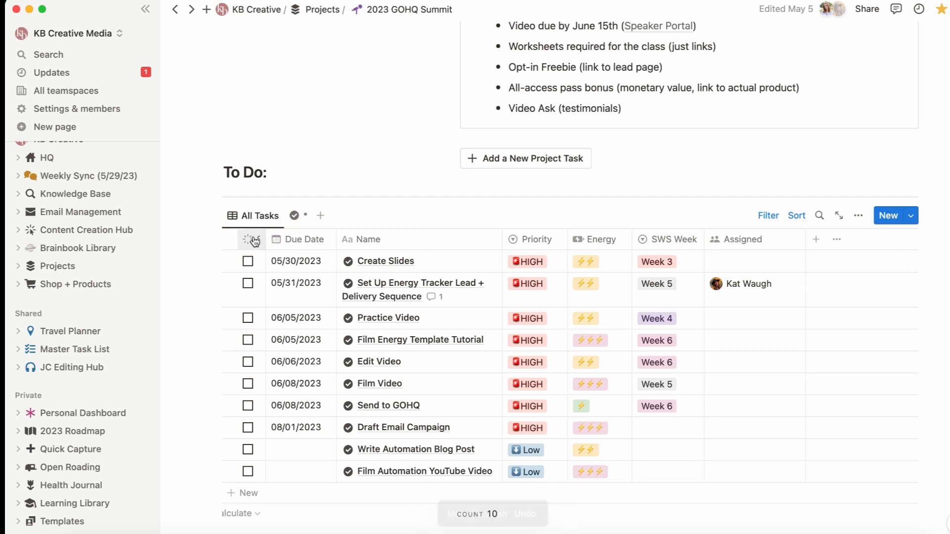
Step: Check the Create Slides task's status and other properties in side peek, and close it
left_click(477, 261)
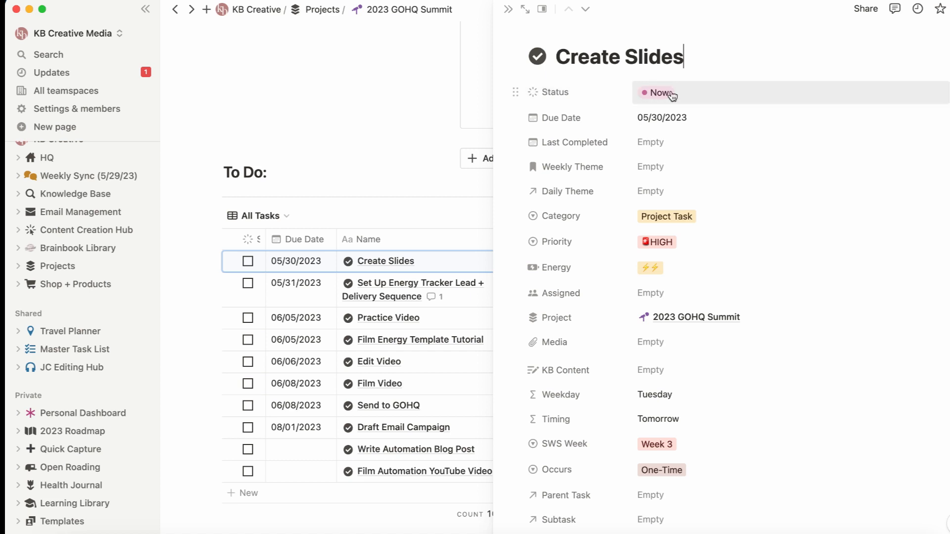
left_click(508, 10)
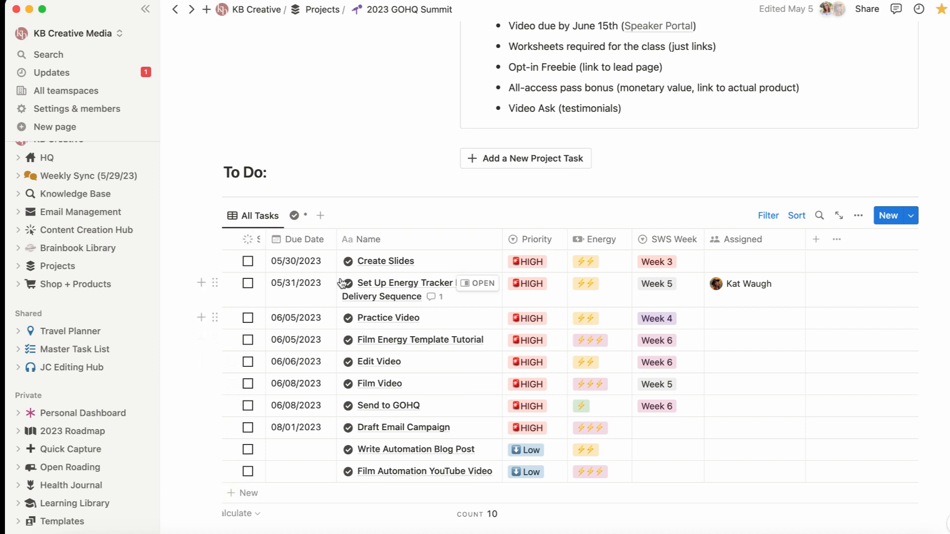
Step: Show the Status property as Select in the All Tasks table, and widen the Status column to fit its labels
left_click(858, 216)
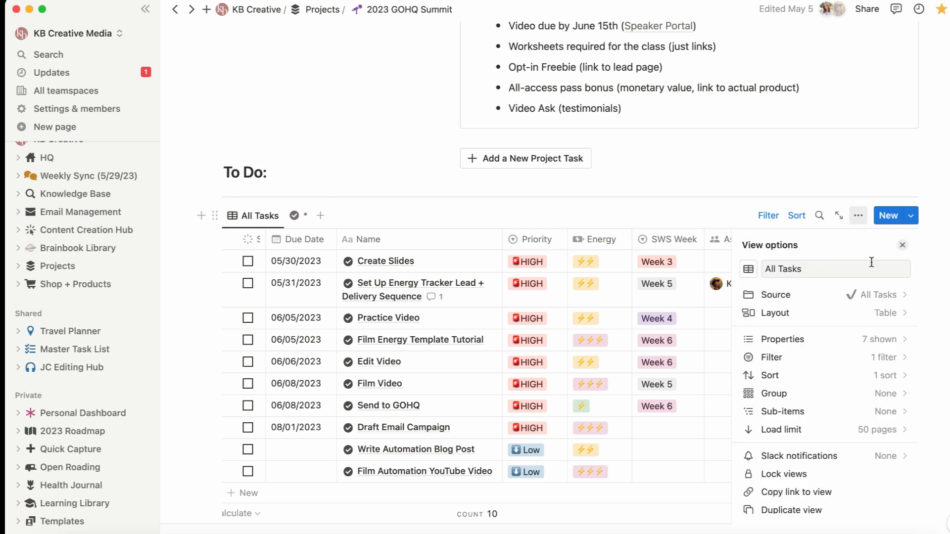
left_click(889, 340)
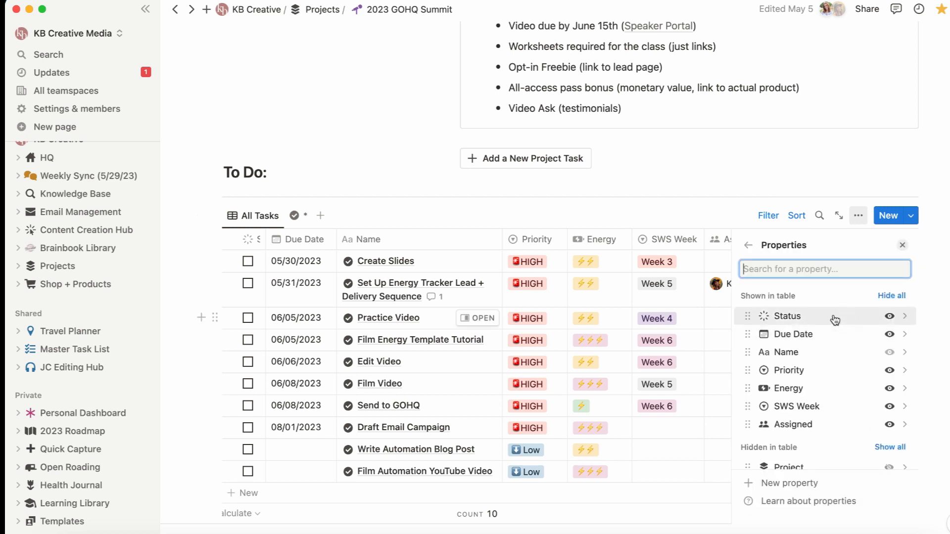
left_click(907, 317)
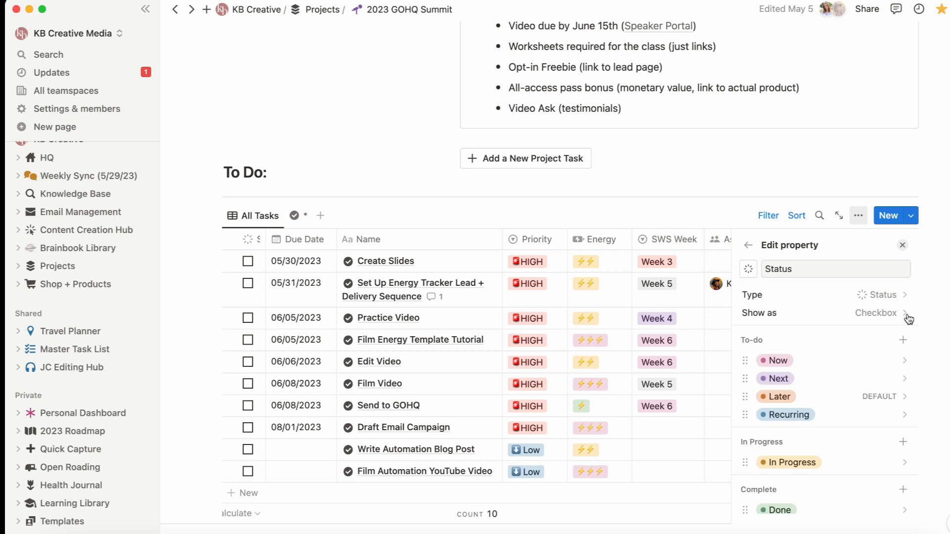
left_click(865, 313)
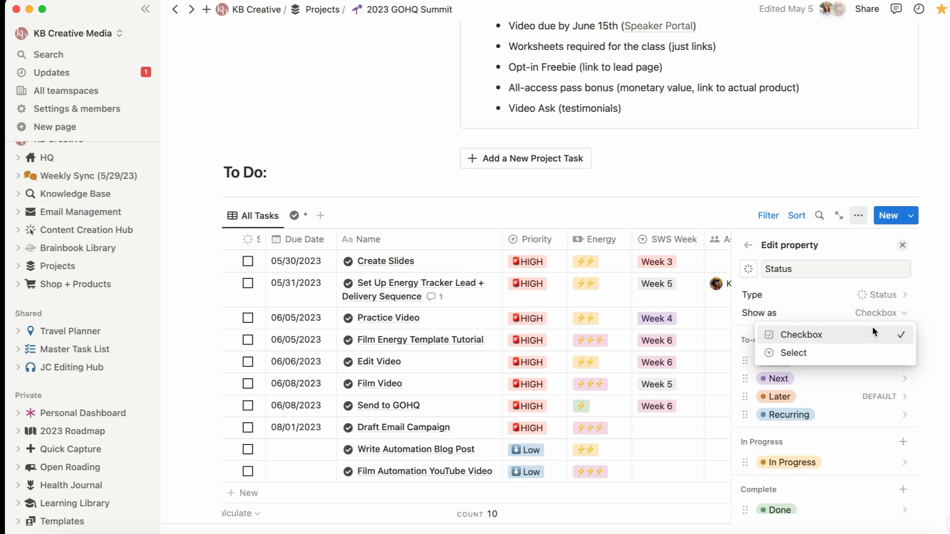
left_click(870, 352)
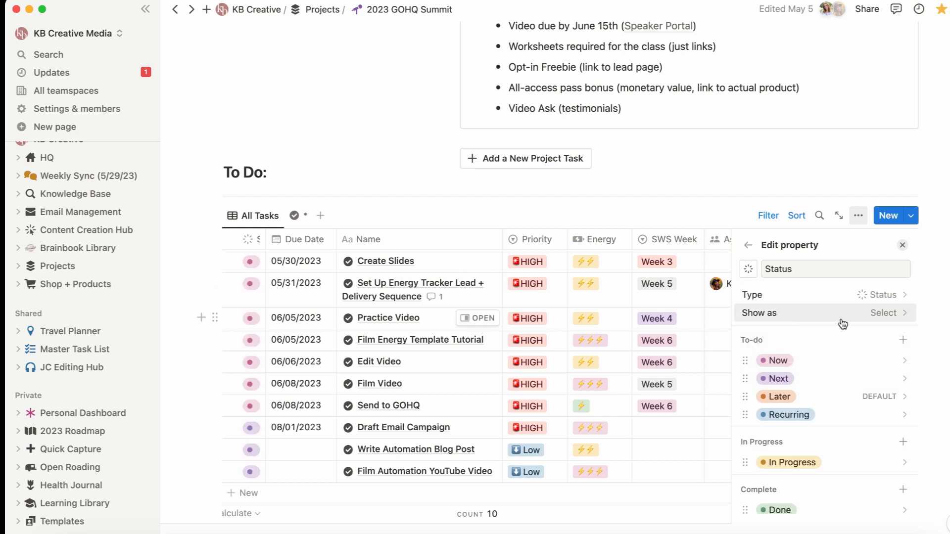
left_click_drag(266, 239, 321, 239)
left_click(902, 245)
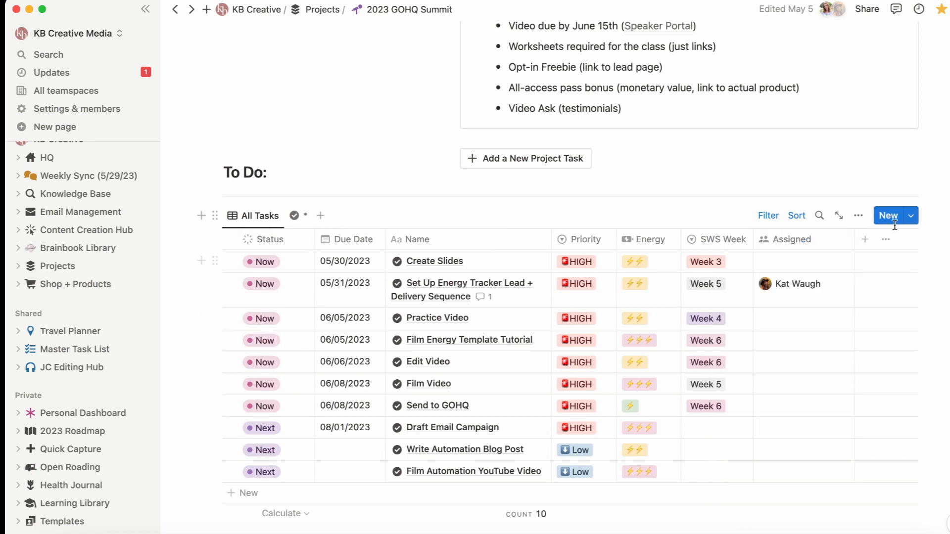
Step: Show the Status property as Checkbox again in the All Tasks table
left_click(858, 215)
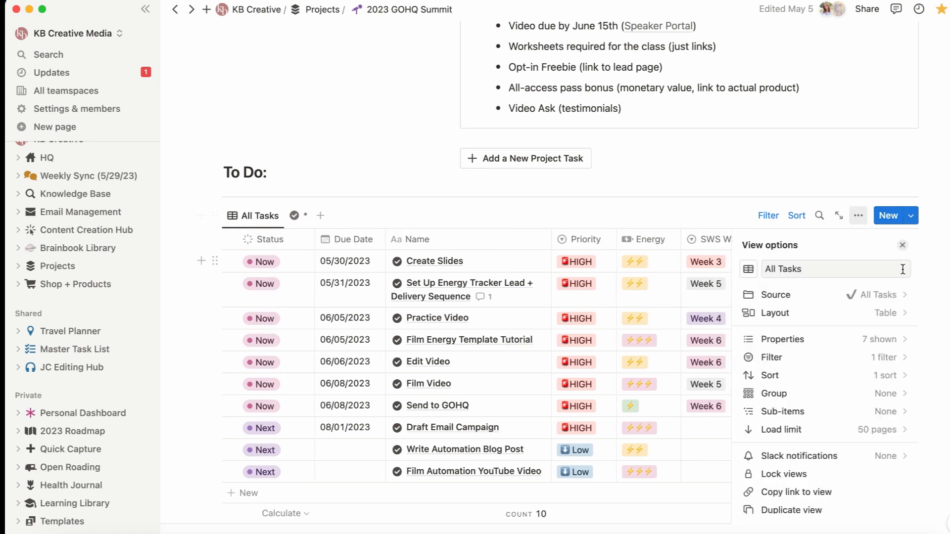
left_click(886, 338)
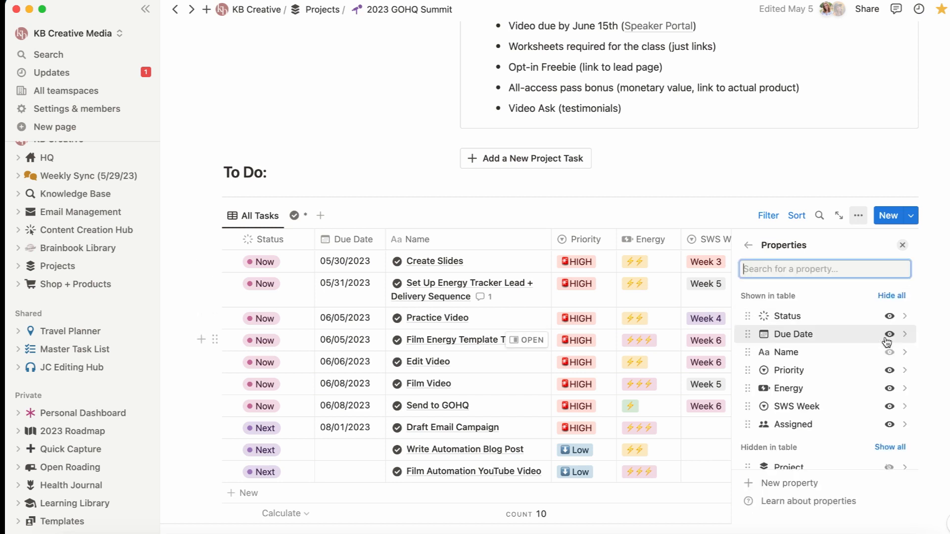
left_click(905, 316)
left_click(884, 316)
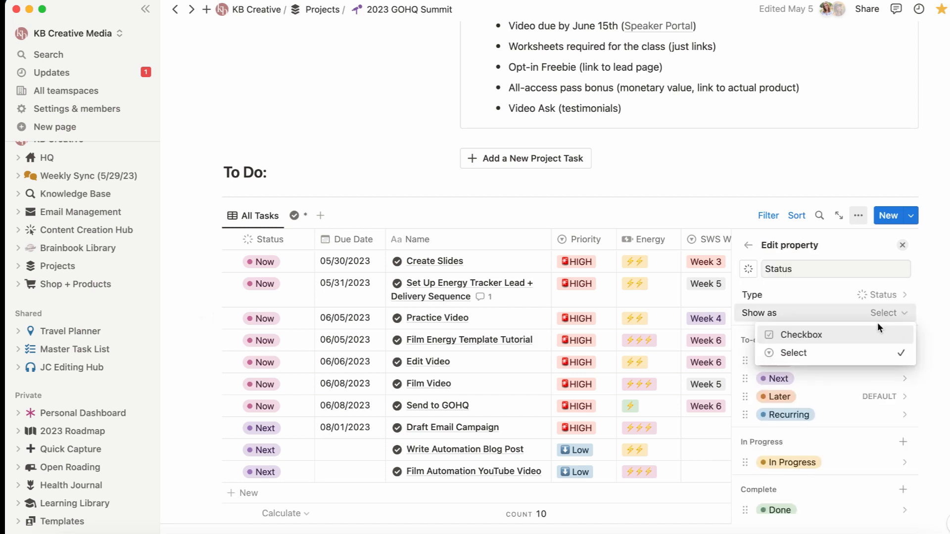
left_click(867, 333)
left_click(362, 270)
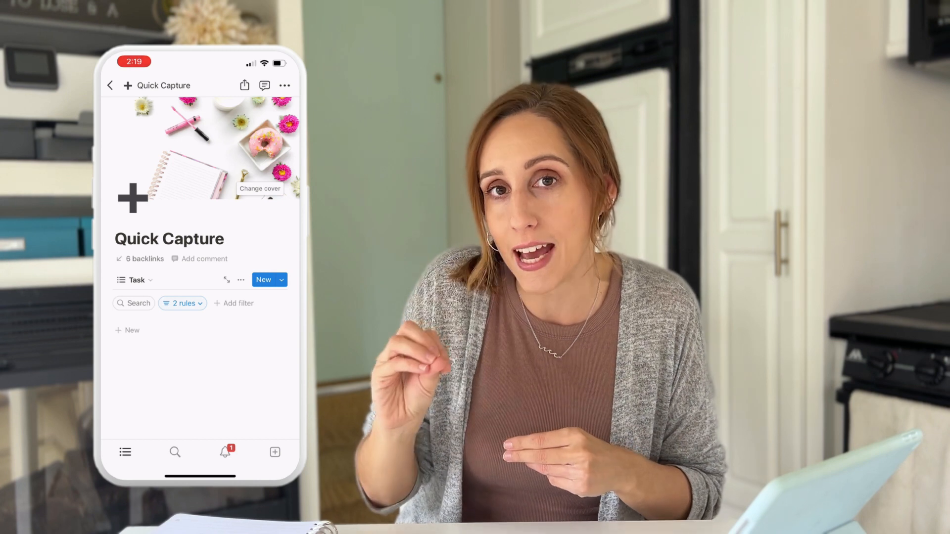
Step: Review the advanced filter rules of the Quick Capture task list on the phone, and close them
left_click(183, 303)
scroll(200, 287, "down", 3)
scroll(200, 287, "up", 3)
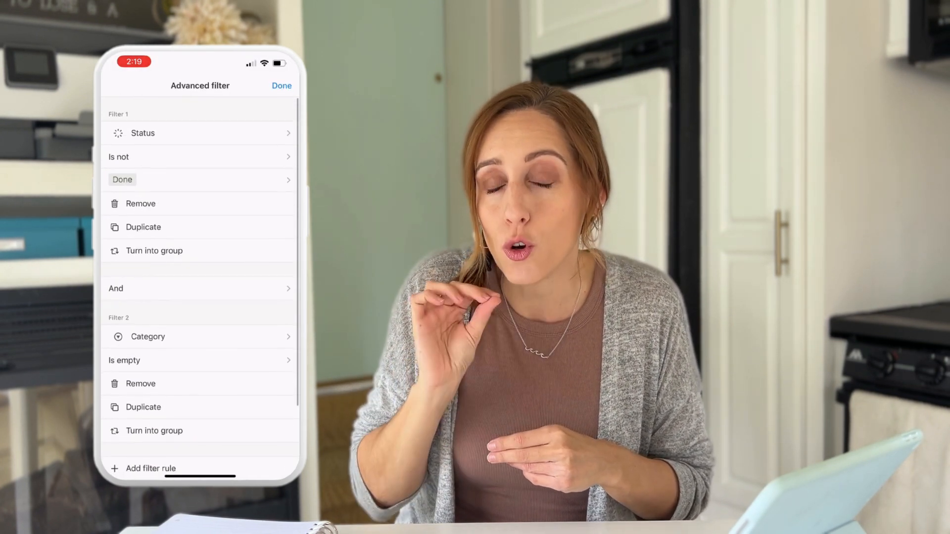
left_click(281, 86)
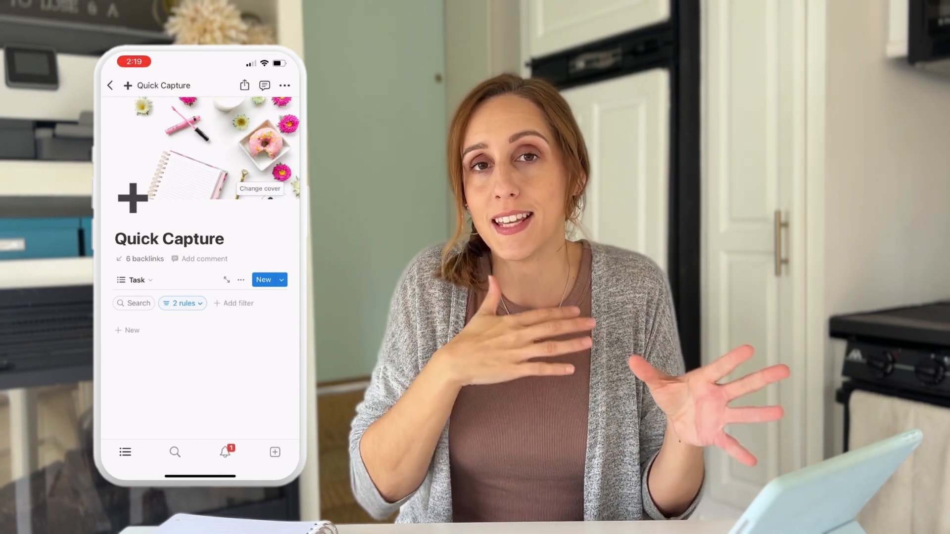
Step: Add a task to Quick Capture on the phone, replace its preset title with "Quick Task", and return to the list
left_click(128, 330)
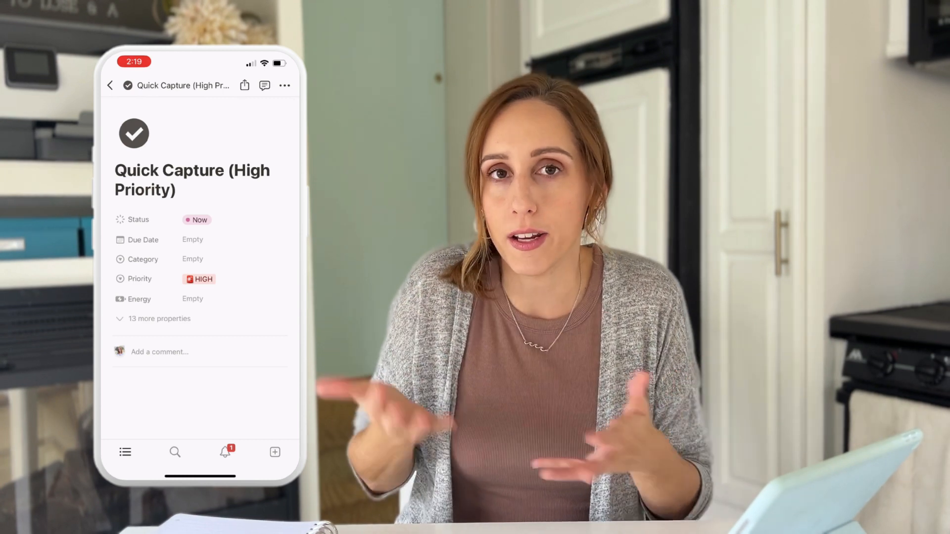
left_click(128, 171)
double_click(133, 170)
left_click_drag(159, 181, 177, 195)
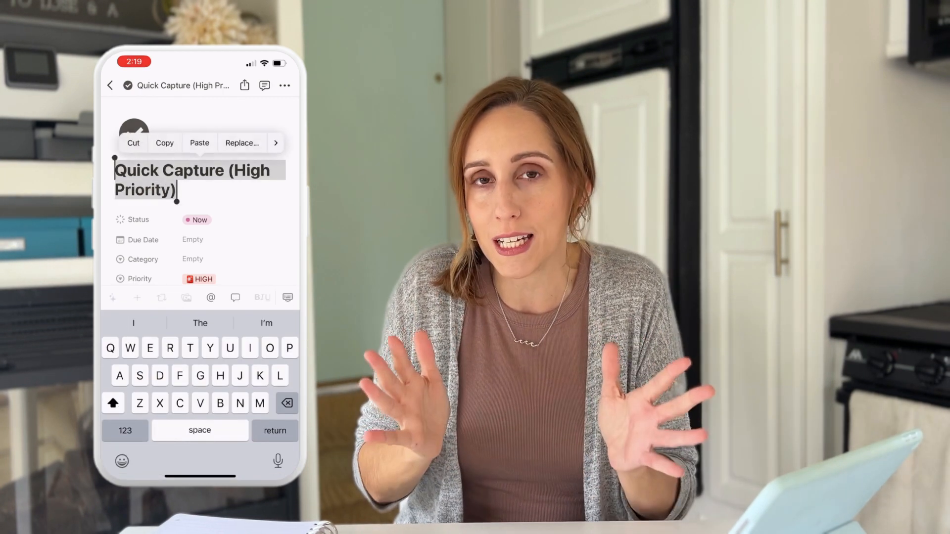
type("Quick ")
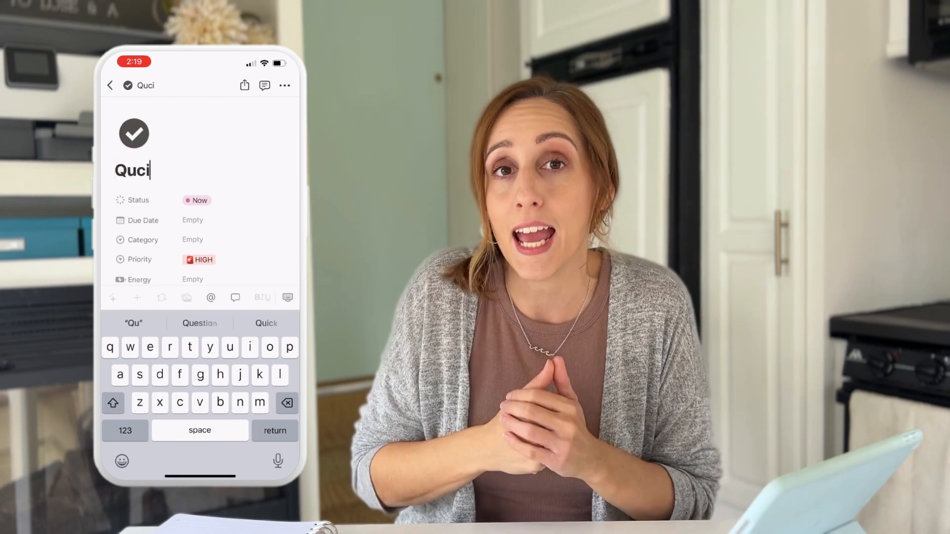
type("Task")
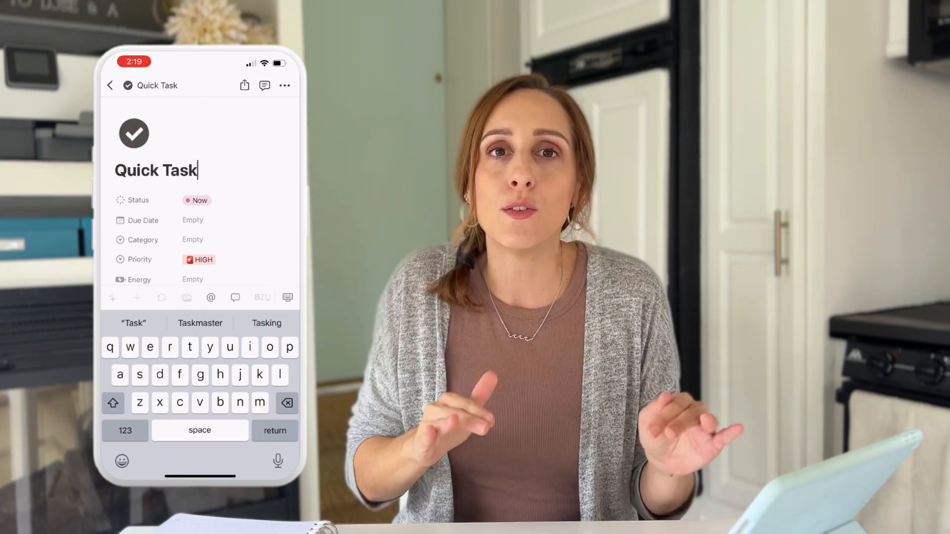
scroll(200, 198, "down", 1)
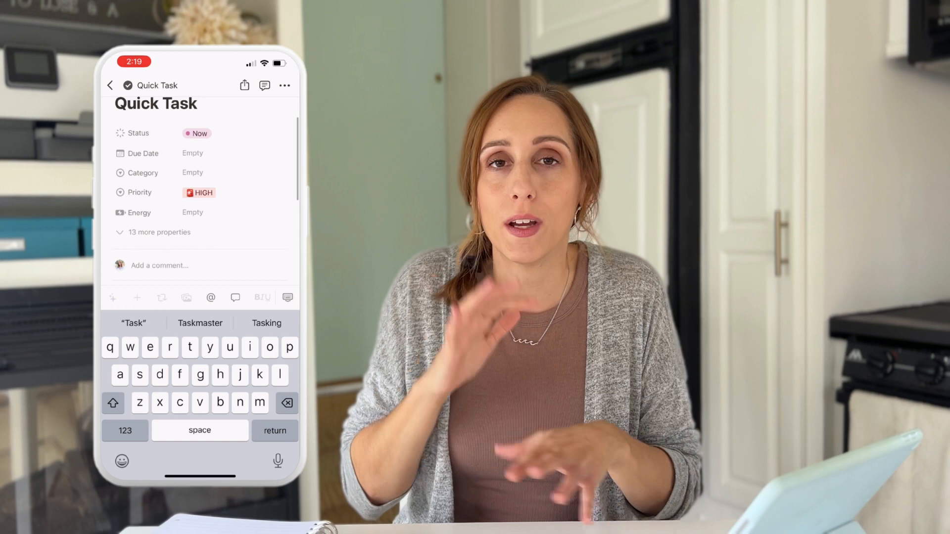
left_click(287, 298)
left_click(110, 85)
scroll(200, 348, "up", 1)
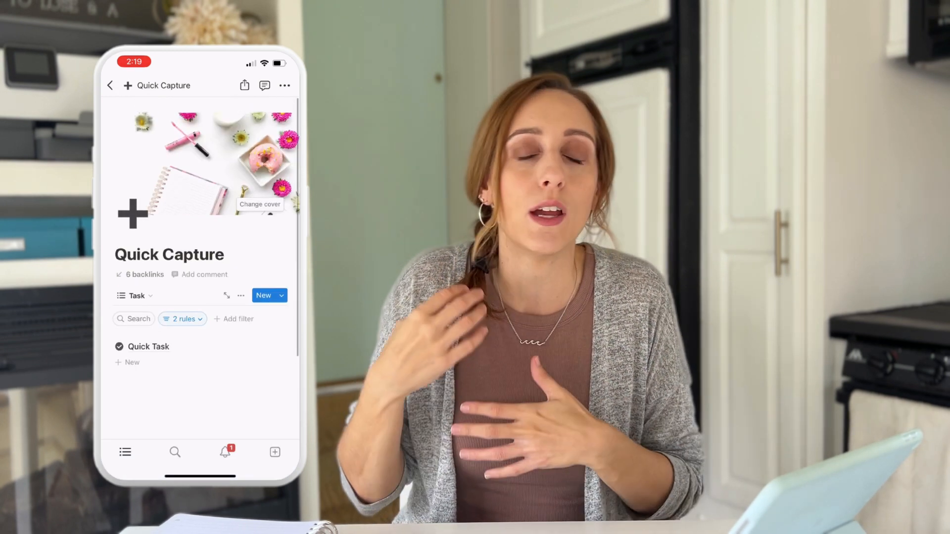